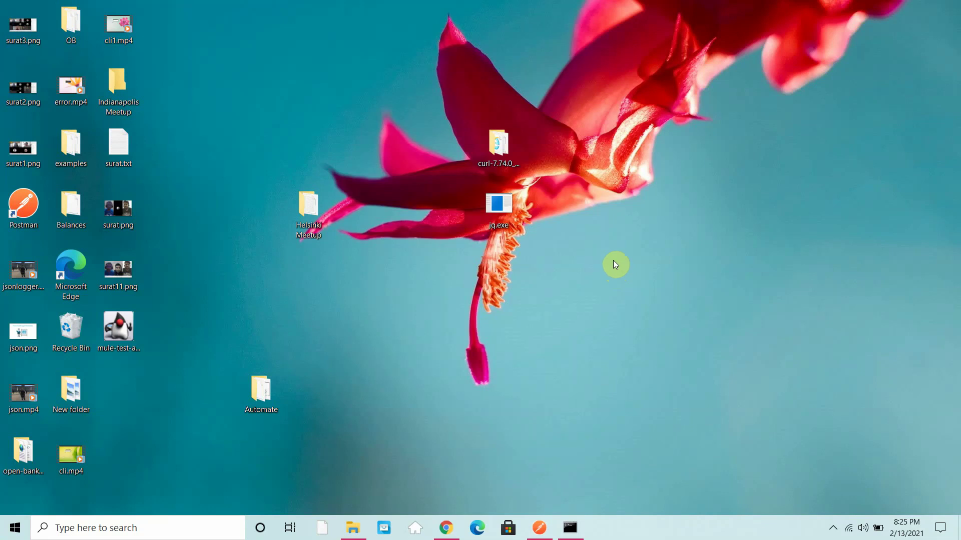
Step: Restore the Mule runtime console and scroll its log to the table showing the default domain DEPLOYED
click(570, 528)
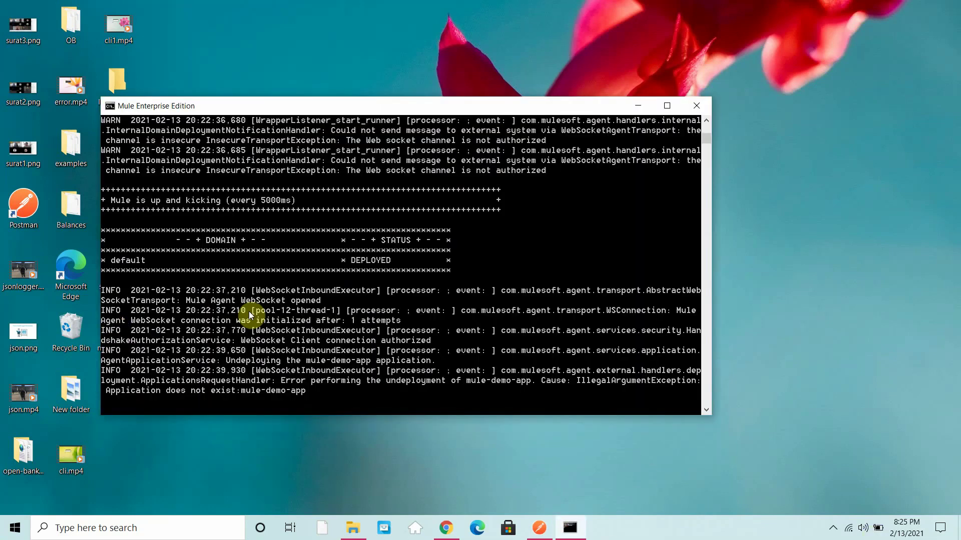
scroll(319, 246, up, 15)
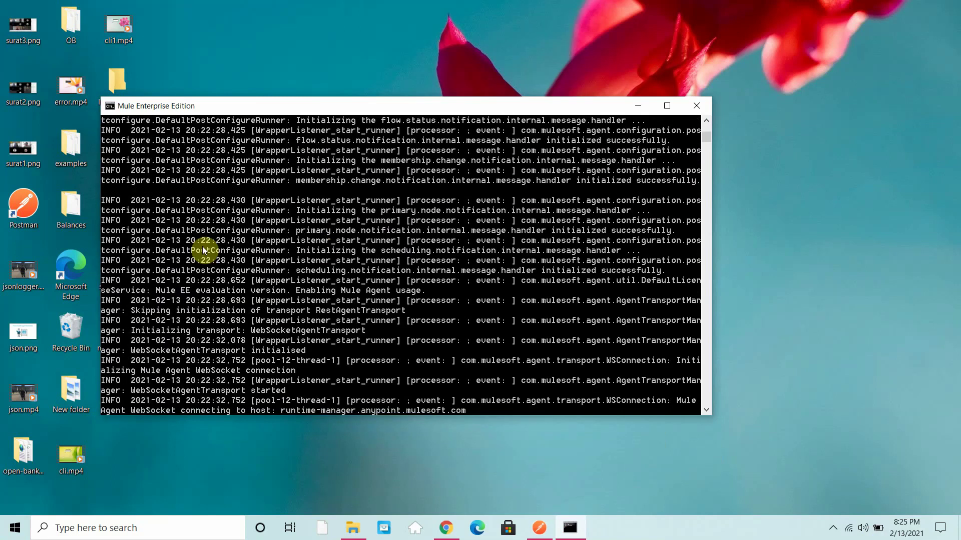
scroll(225, 257, down, 20)
scroll(224, 275, up, 8)
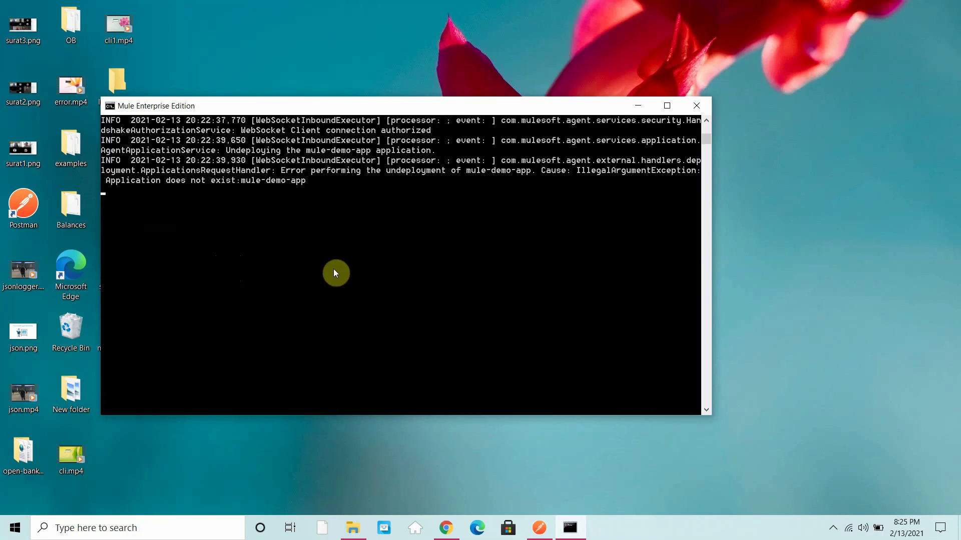
scroll(333, 269, up, 1)
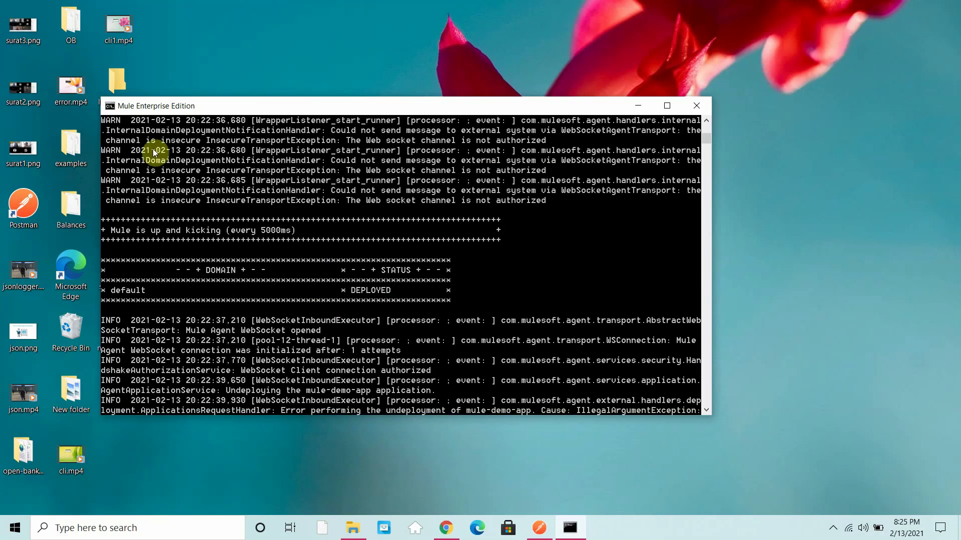
Step: Check Runtime Manager's Servers list to confirm server1 is Running
click(446, 528)
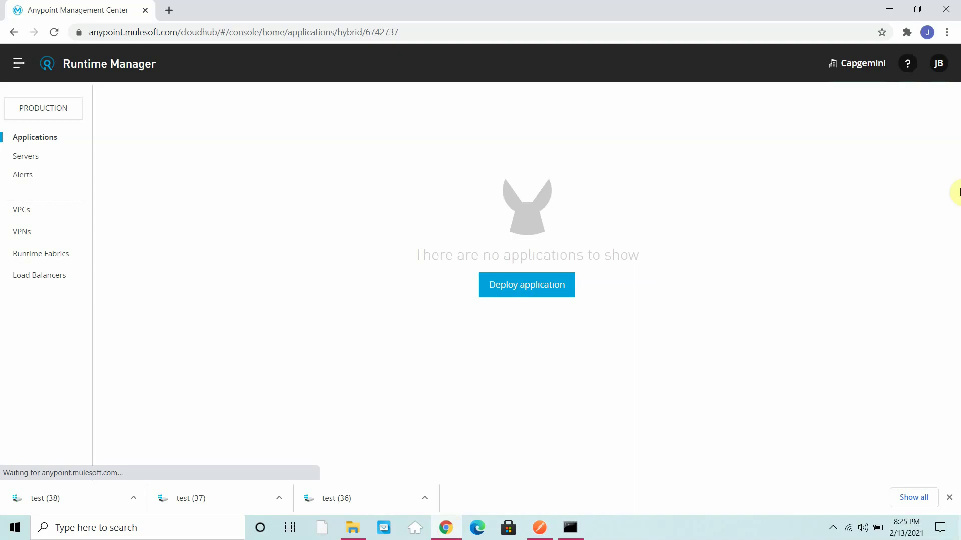
click(24, 157)
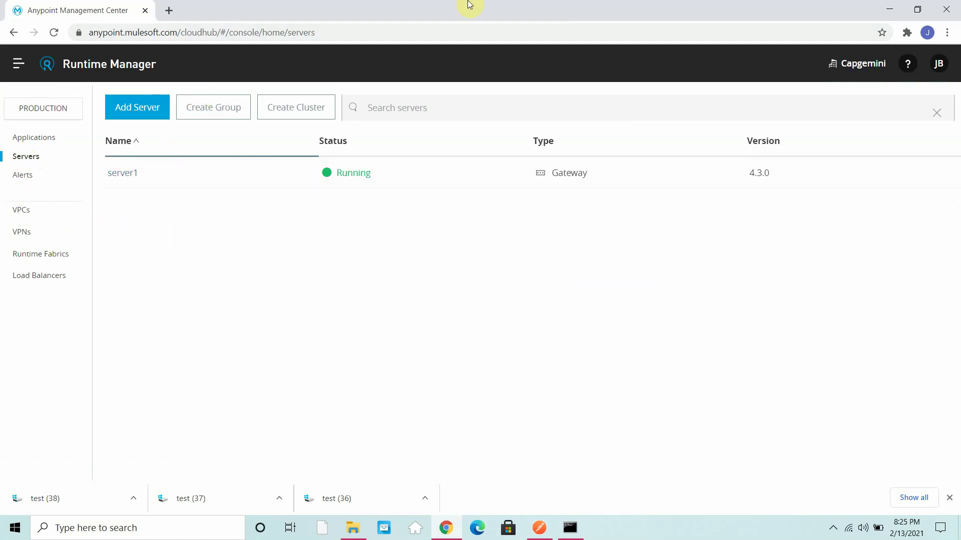
click(357, 527)
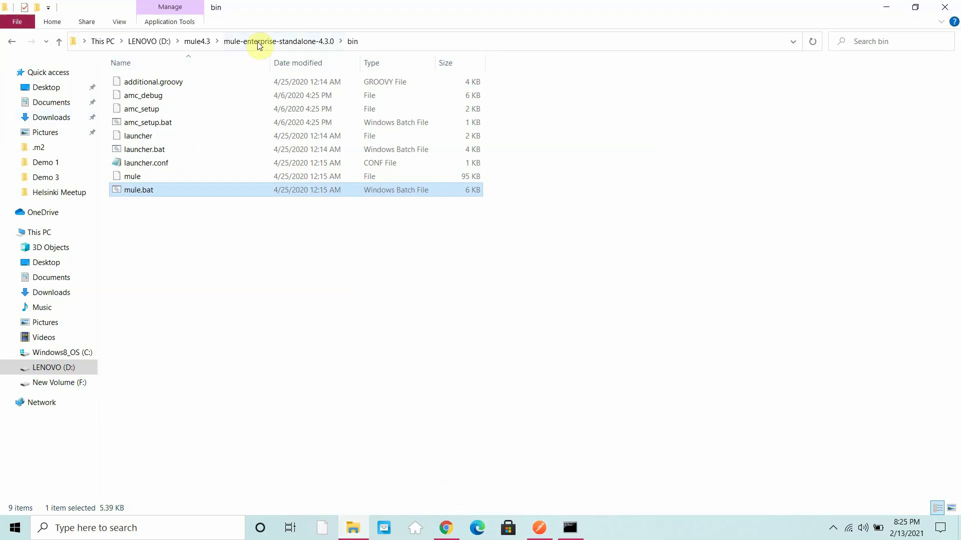
Step: Open the mule-enterprise-standalone-4.3.0 apps folder in File Explorer and confirm it is empty
click(257, 41)
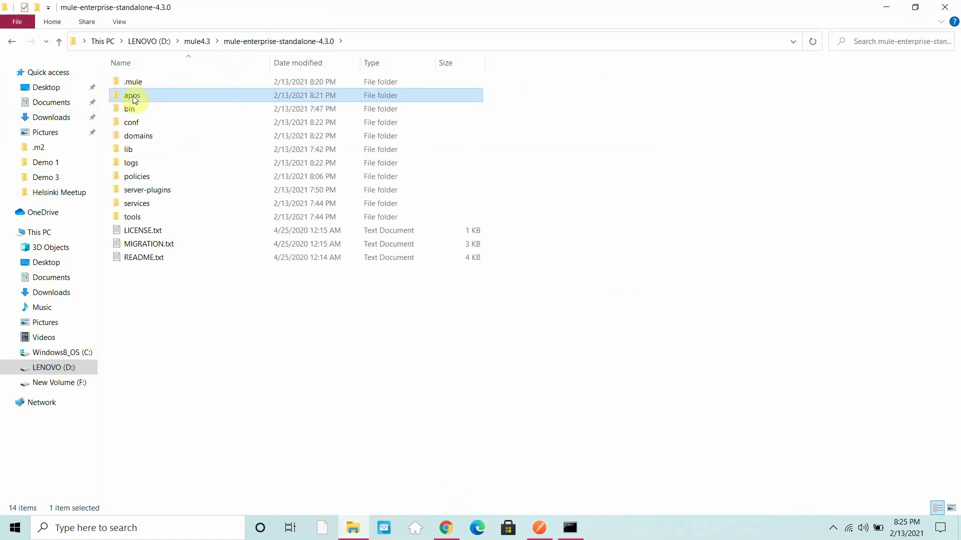
double_click(134, 99)
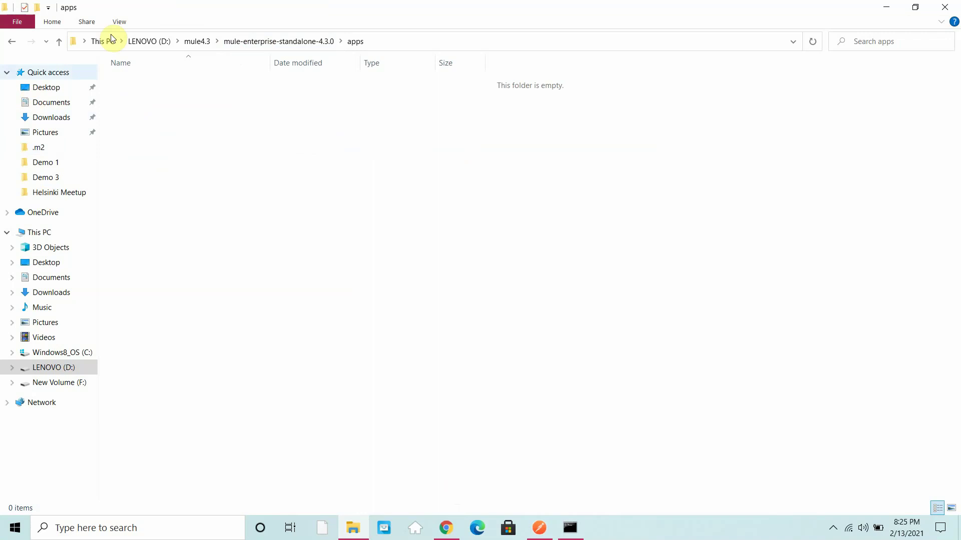
click(445, 528)
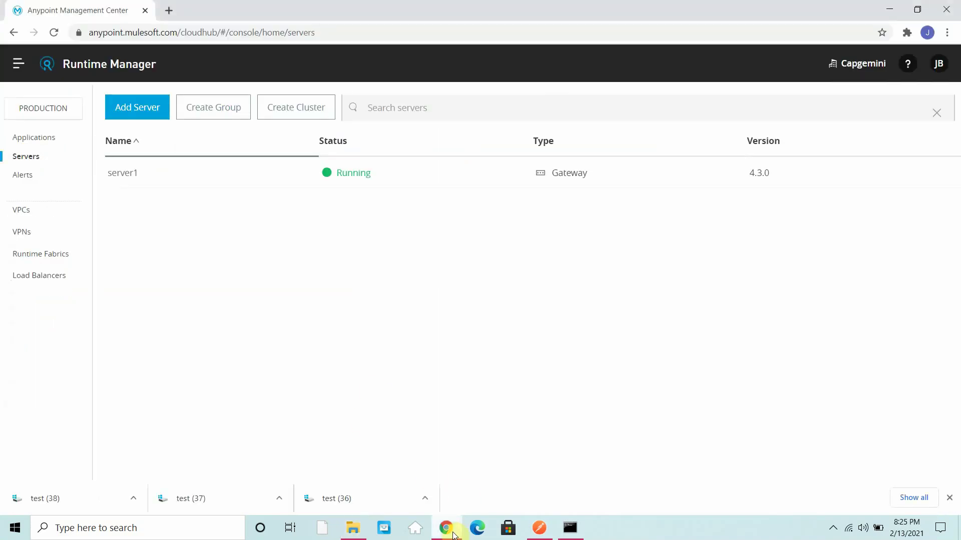
Step: Start a new application deployment and name it mule-demo-app
click(40, 143)
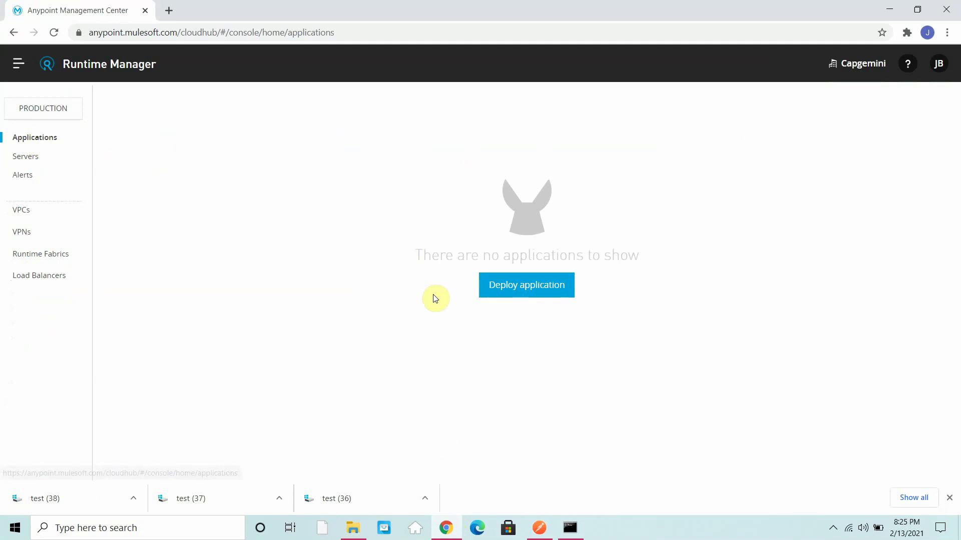
click(517, 295)
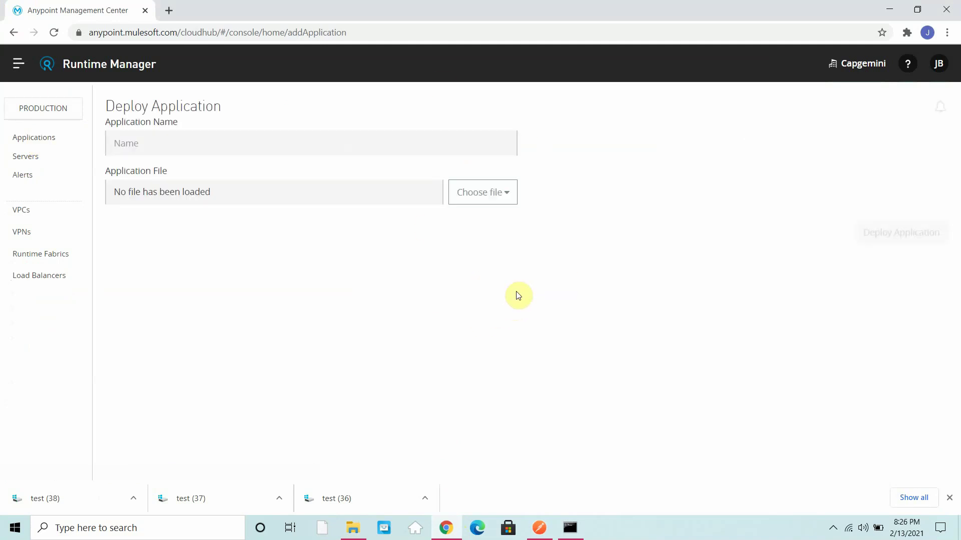
text(mulr)
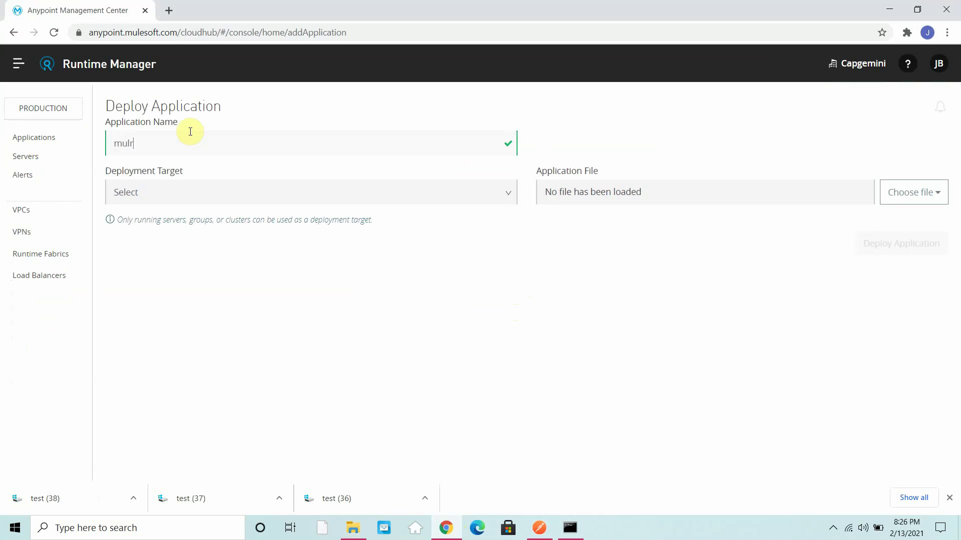
key(BackSpace)
text(e-demo-app)
Step: Target server1 and upload mule-test-app.jar as the application file
click(234, 191)
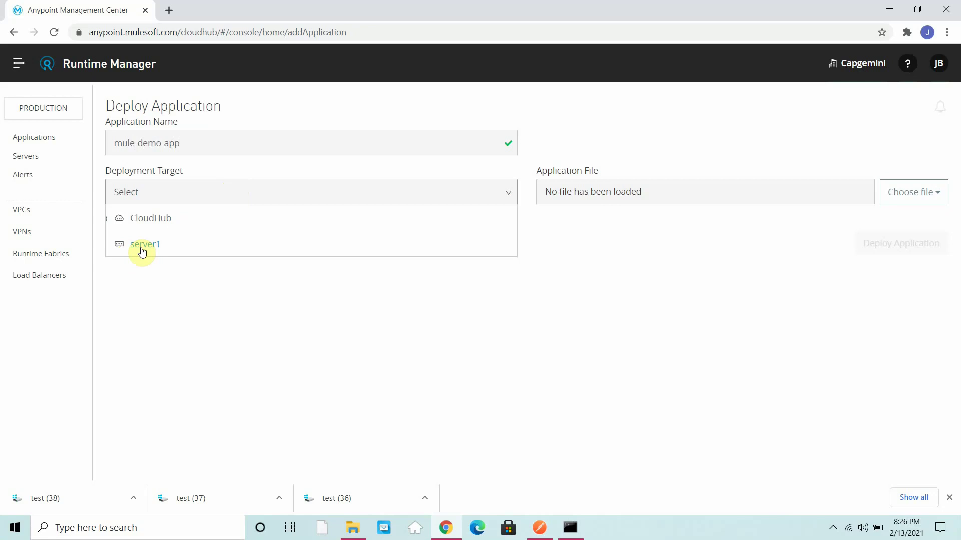
click(142, 251)
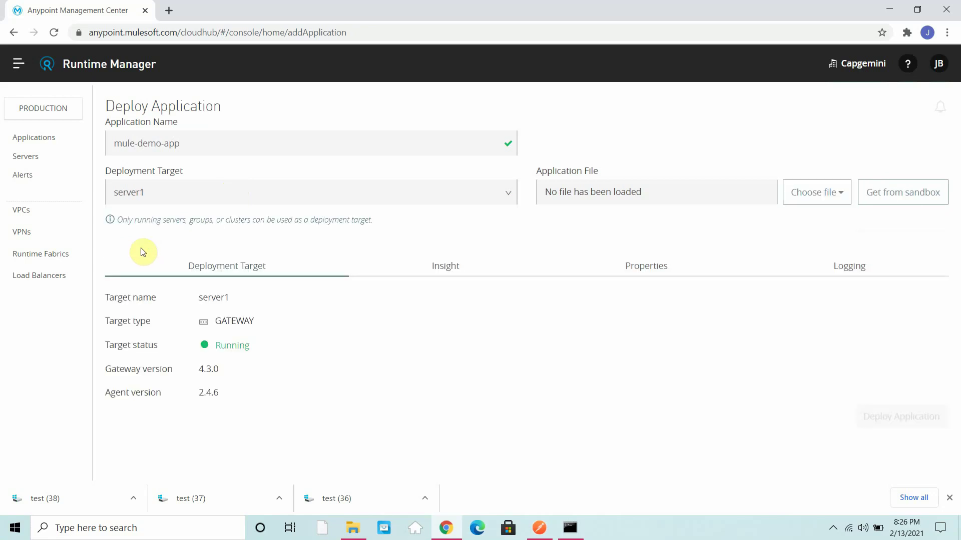
click(805, 202)
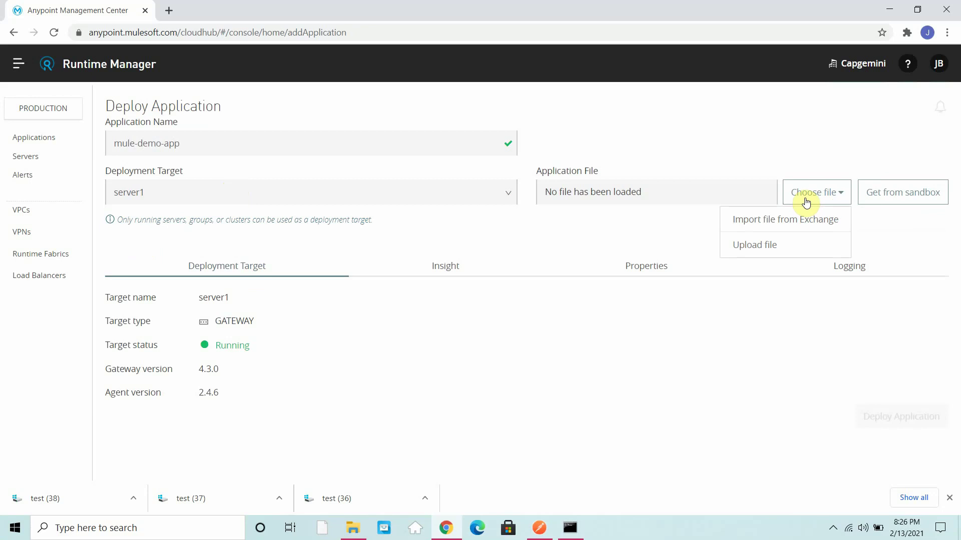
click(777, 251)
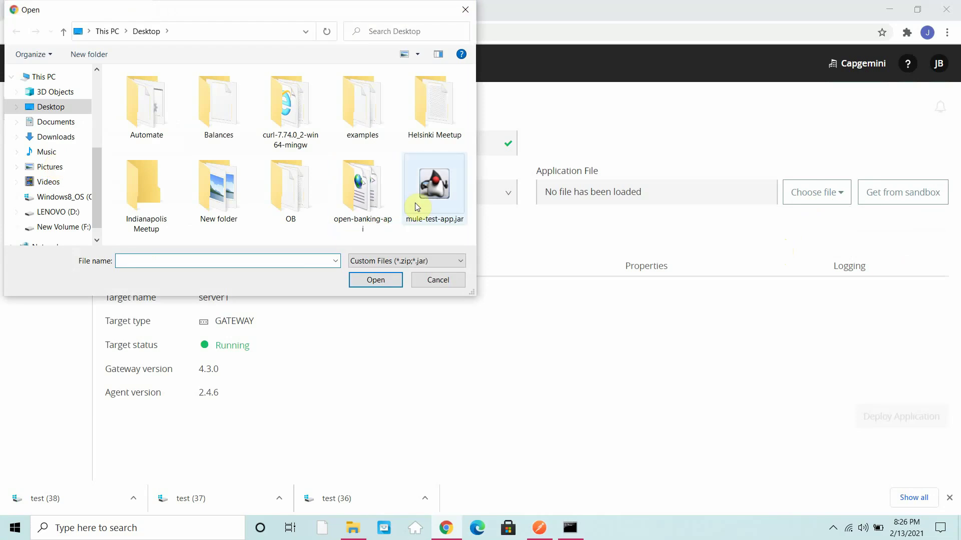
click(416, 202)
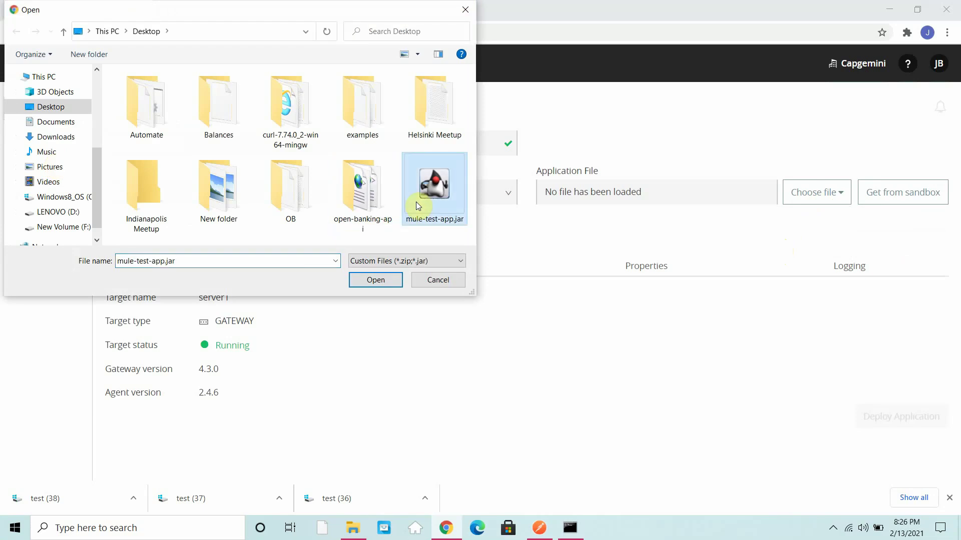
click(381, 281)
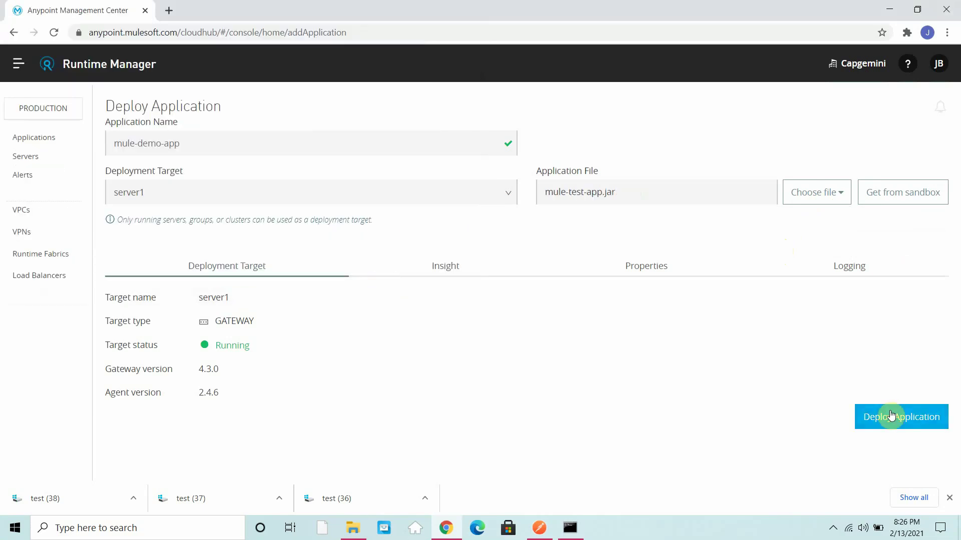
Step: Deploy mule-demo-app to server1, check the console log, and see it Starting in the applications list
click(891, 415)
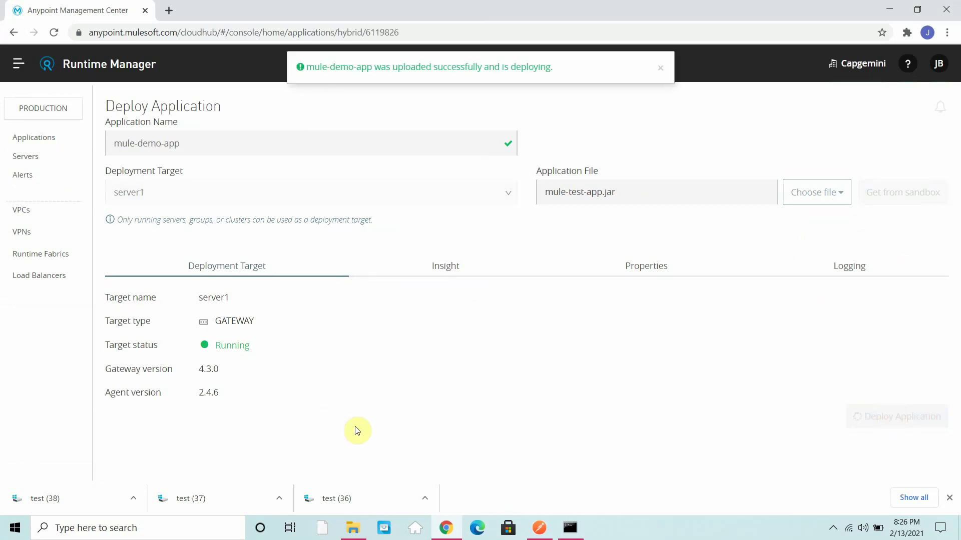
click(571, 529)
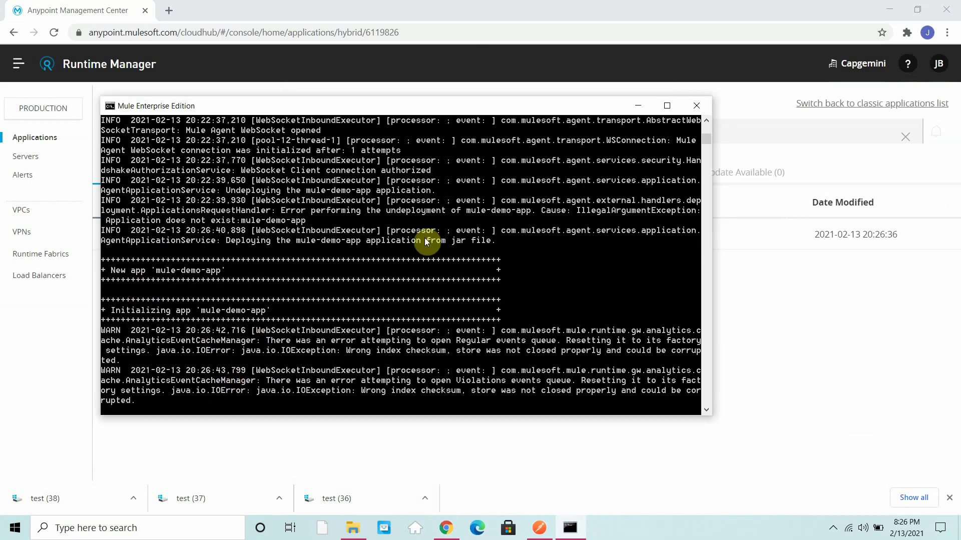
scroll(396, 295, down, 4)
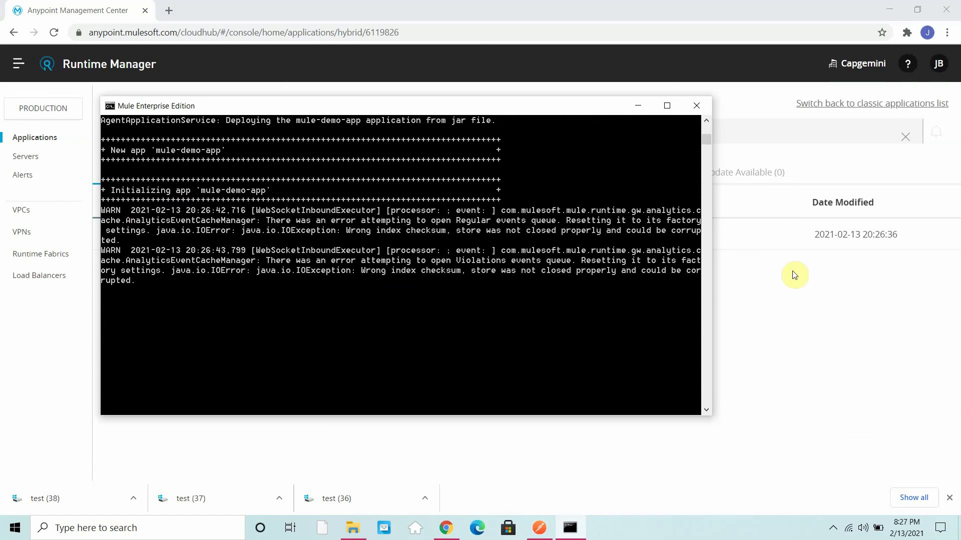
click(871, 379)
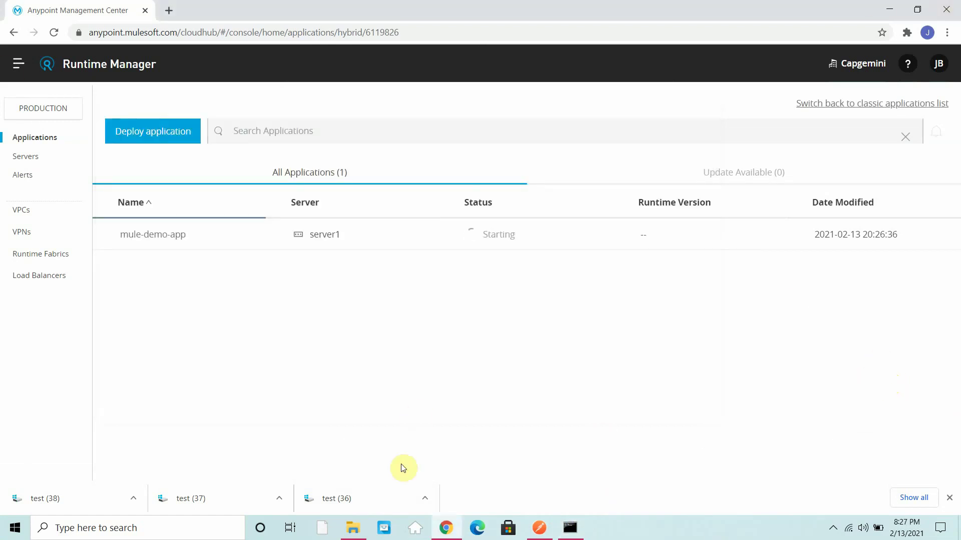
Step: Monitor the apps folder and Mule console until mule-demo-app starts, then confirm Started in Runtime Manager
click(353, 529)
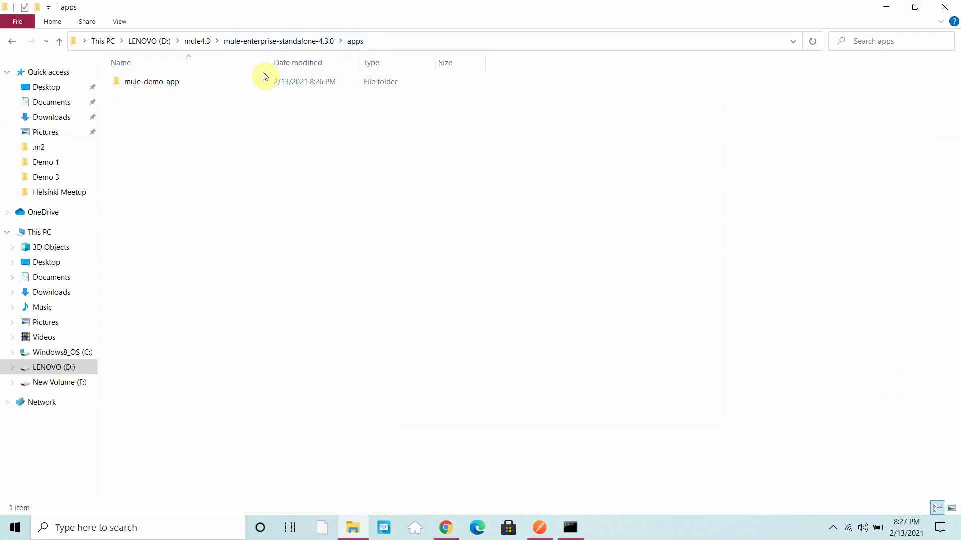
click(569, 527)
click(283, 290)
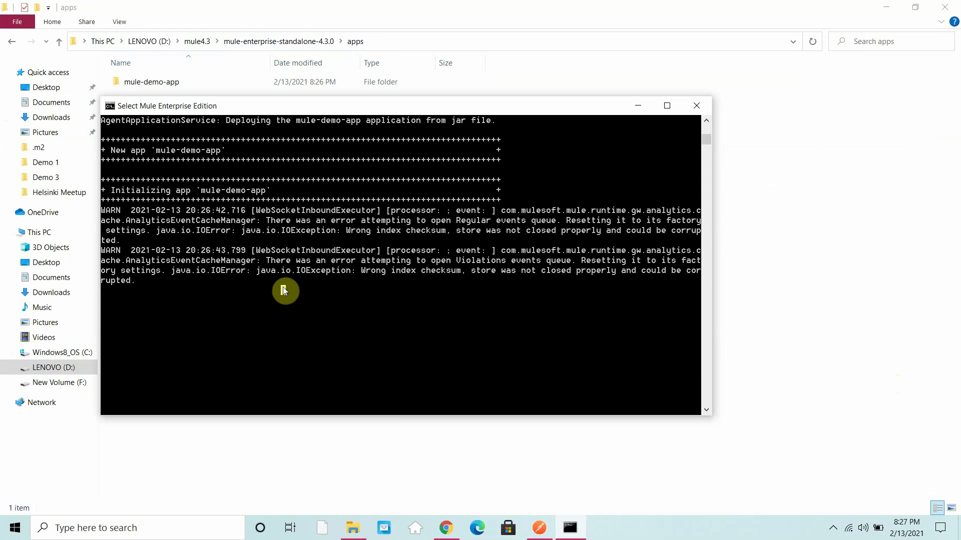
key(Escape)
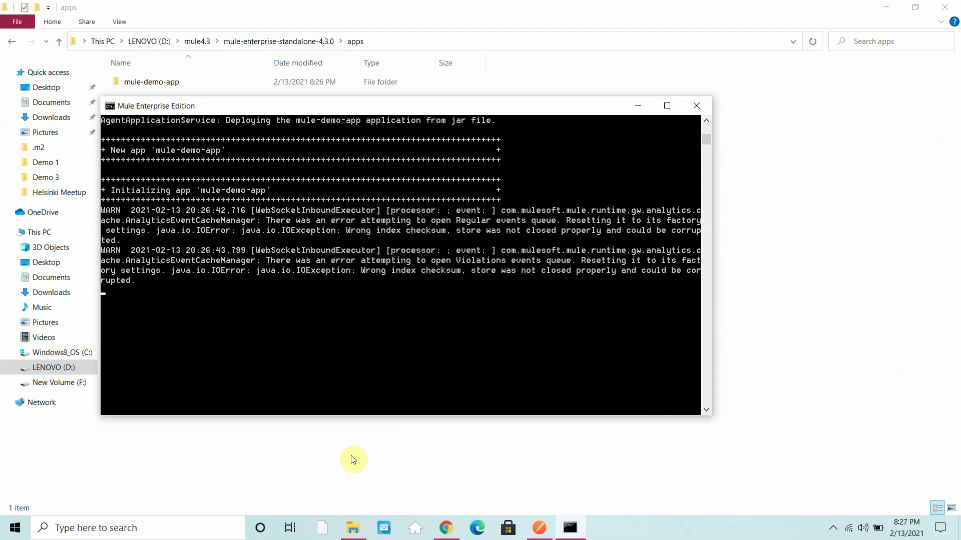
click(452, 534)
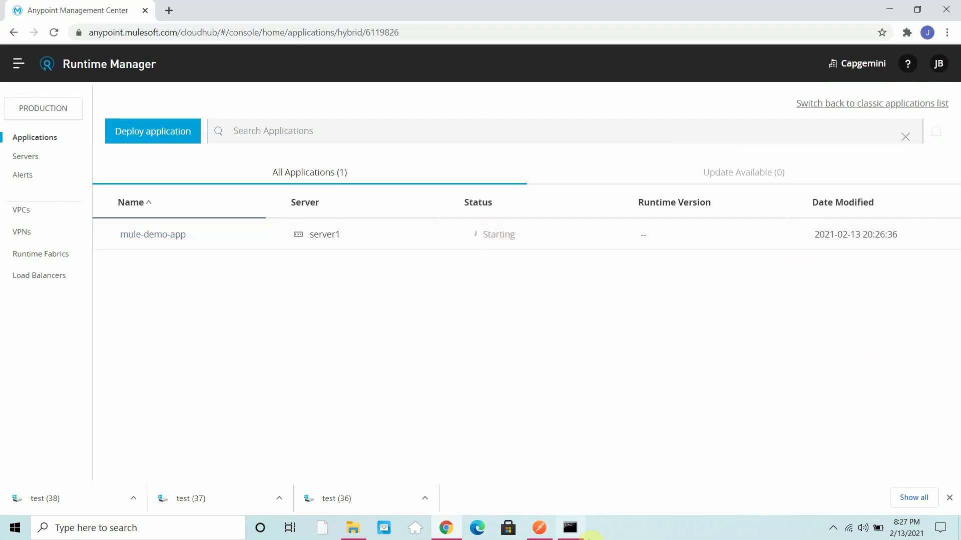
click(570, 529)
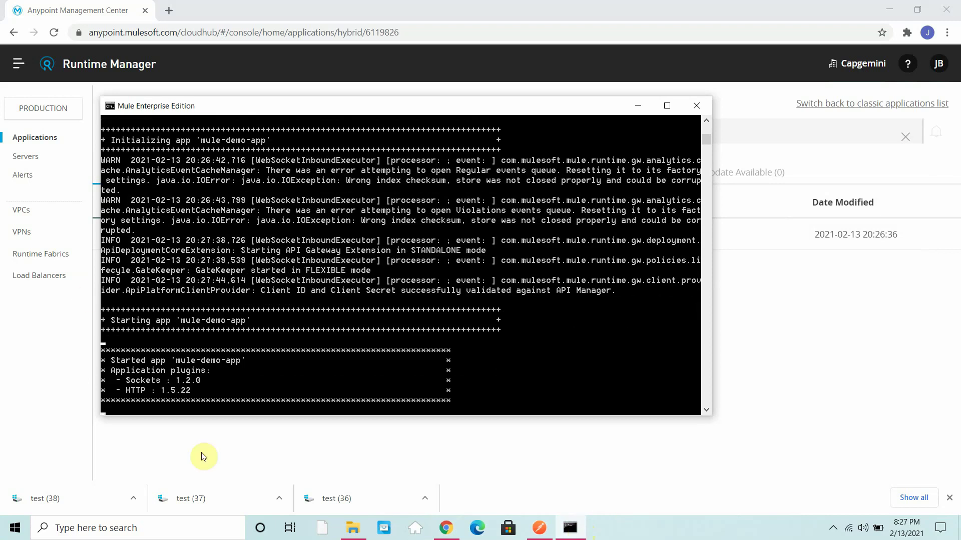
click(254, 465)
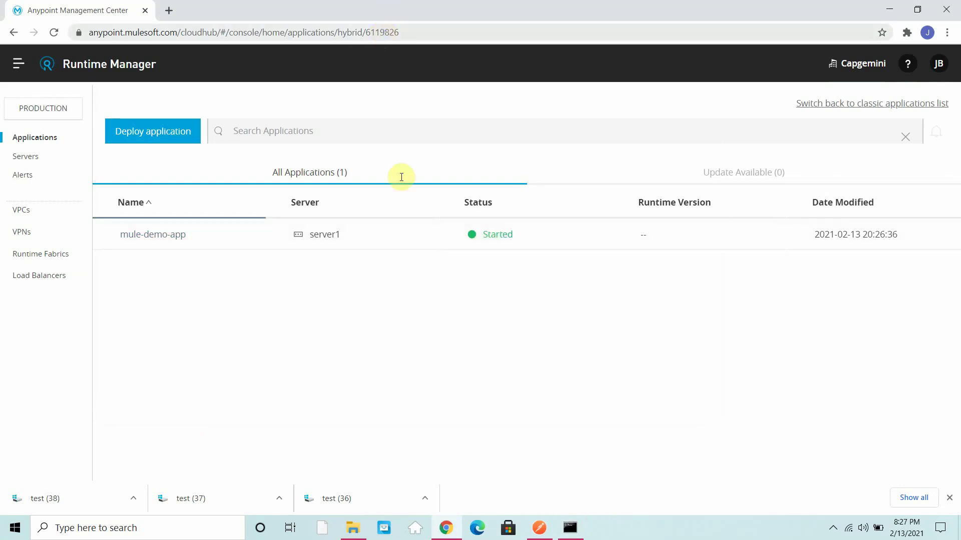
click(539, 529)
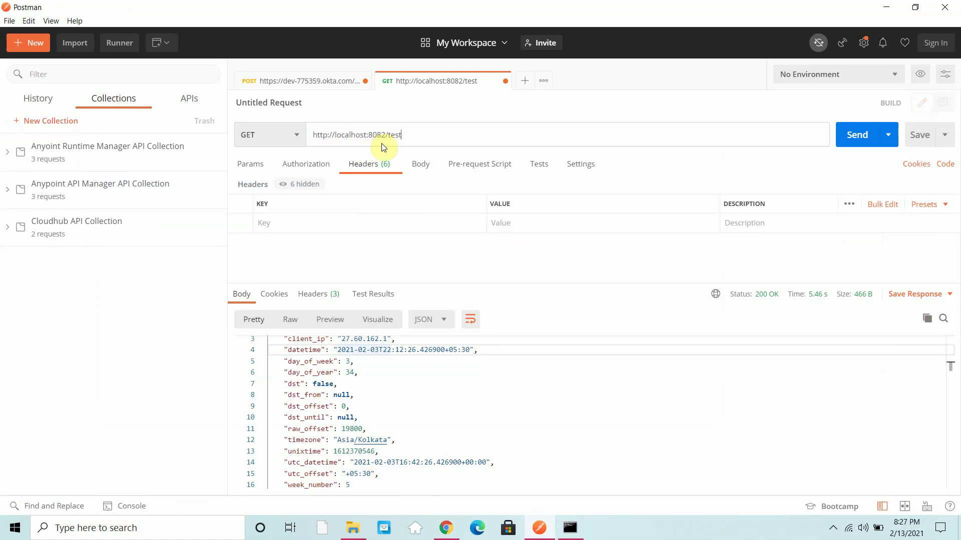
click(395, 136)
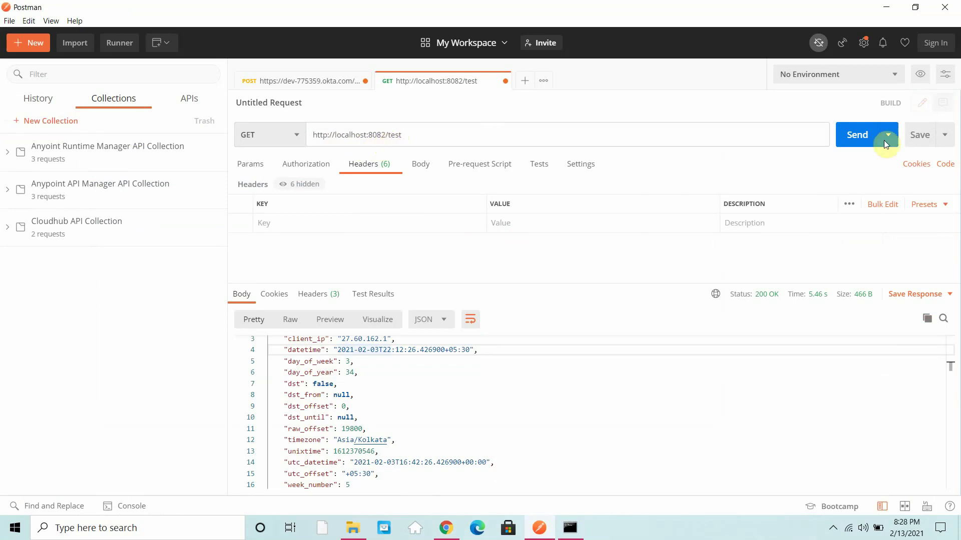
click(860, 144)
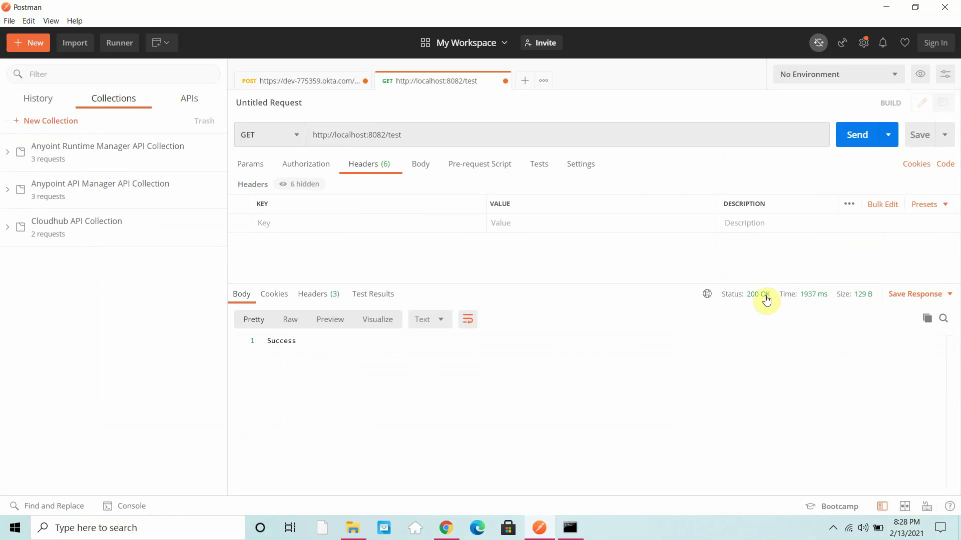
mouse_move(766, 300)
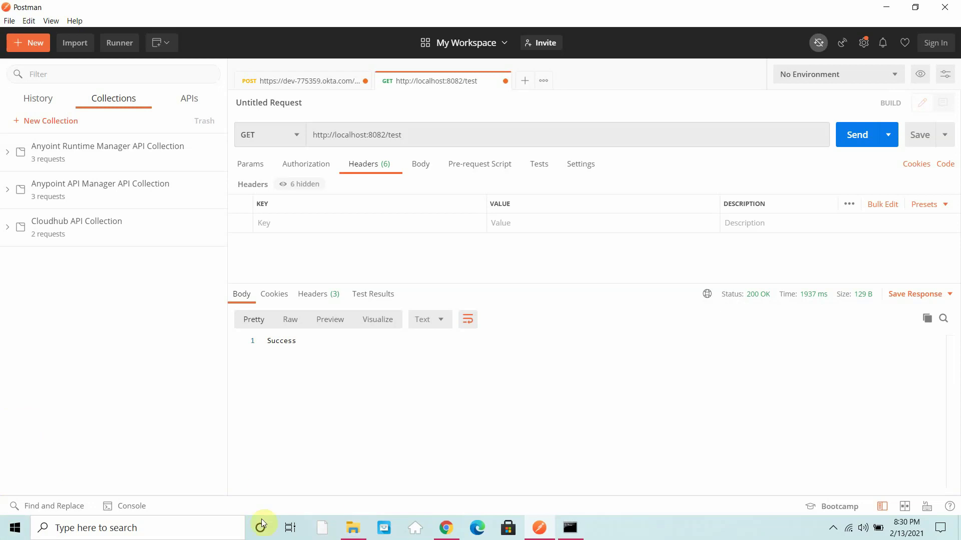
Step: Go to API Manager from the platform menu and choose Manage API > Create new API
click(445, 526)
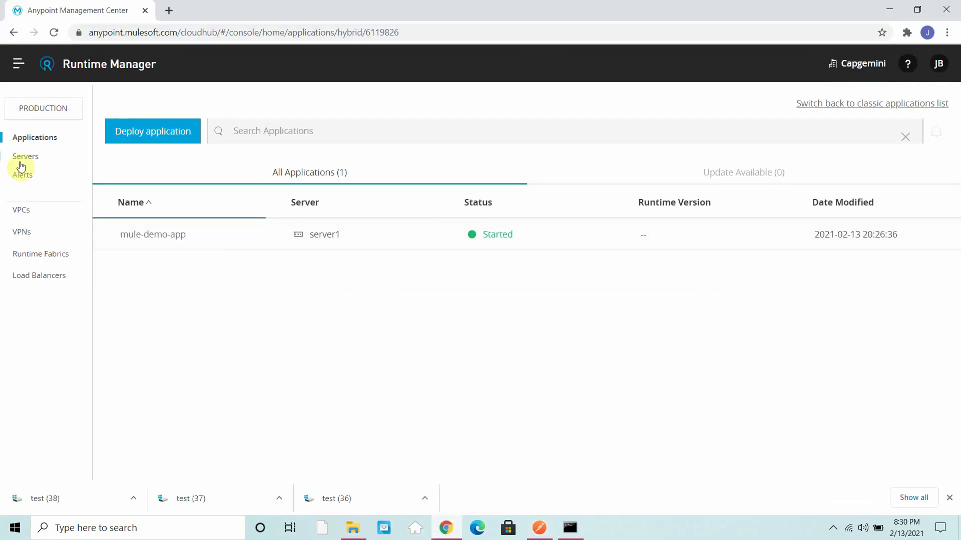
click(20, 64)
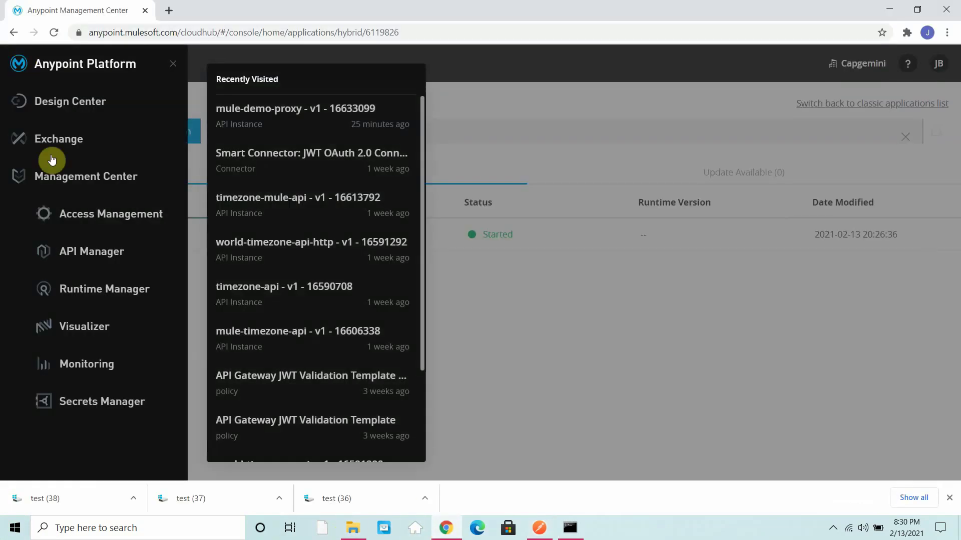
click(83, 252)
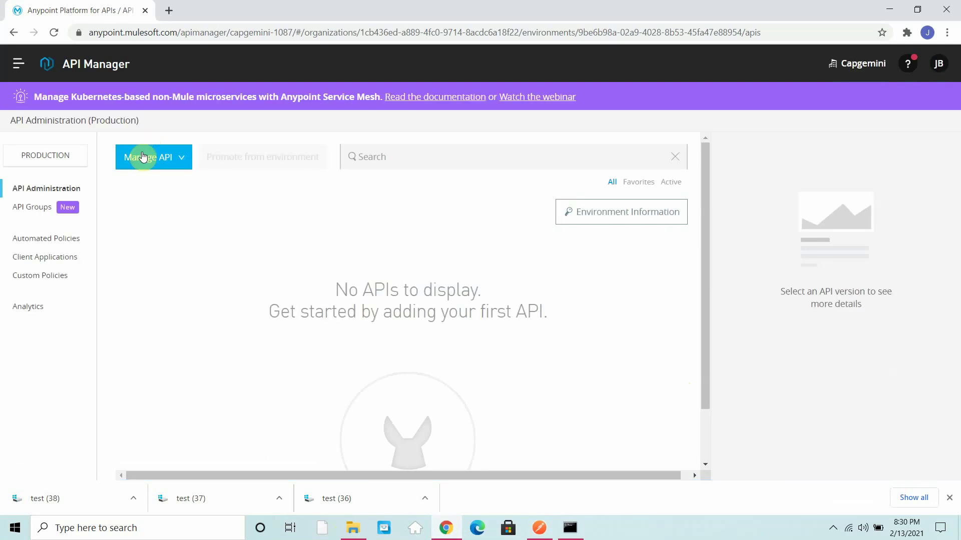
click(143, 159)
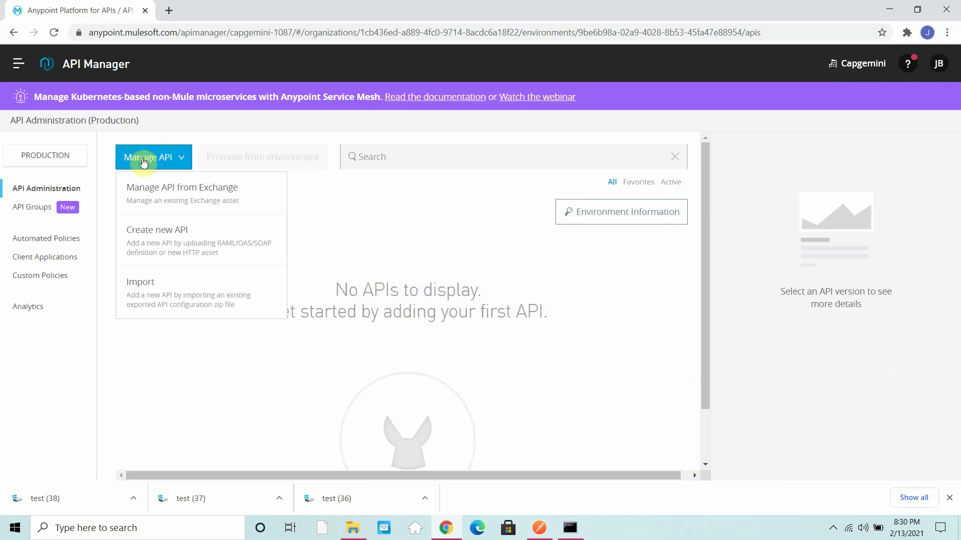
click(160, 236)
mouse_move(182, 233)
click(269, 194)
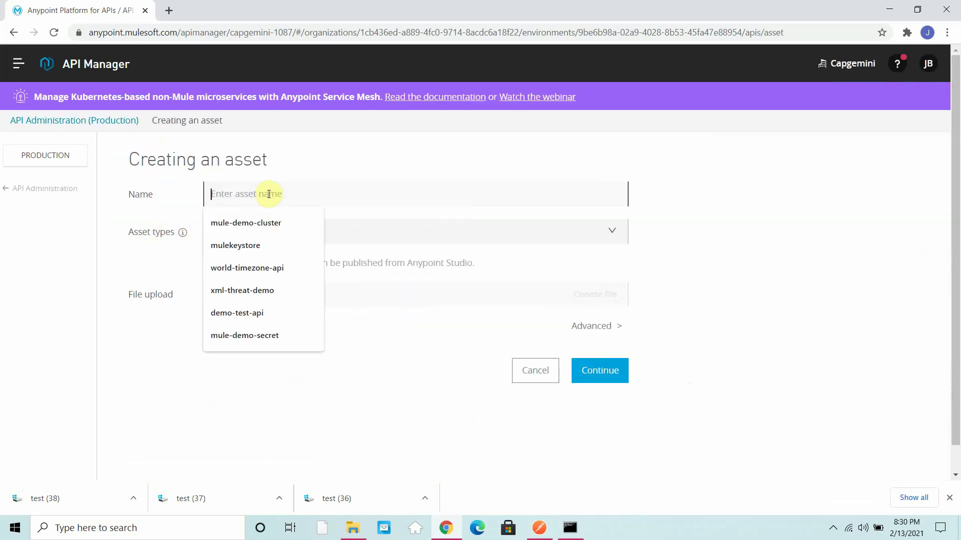
Step: Name the asset mule-test-proxy, set its type to HTTP API, and continue
text(mule-tes)
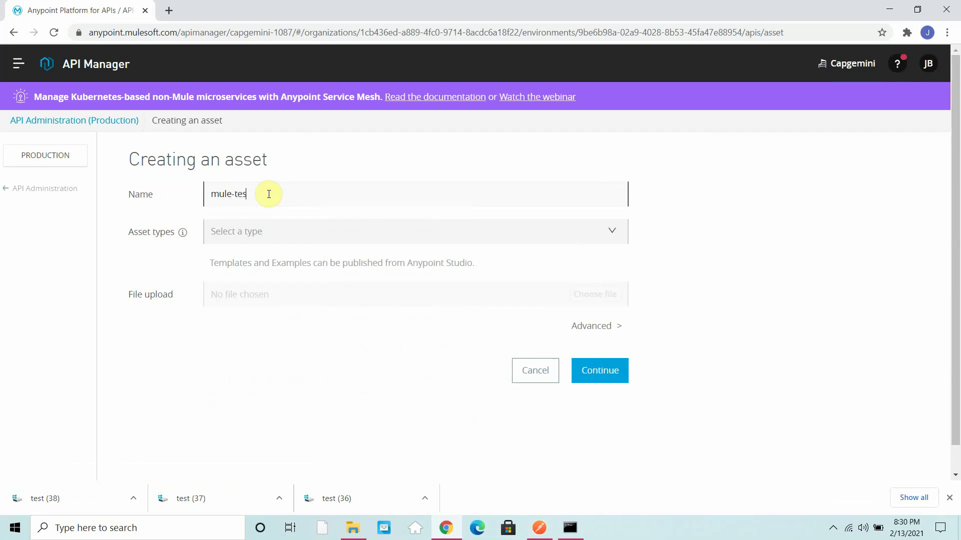
text(t-proxy)
click(292, 241)
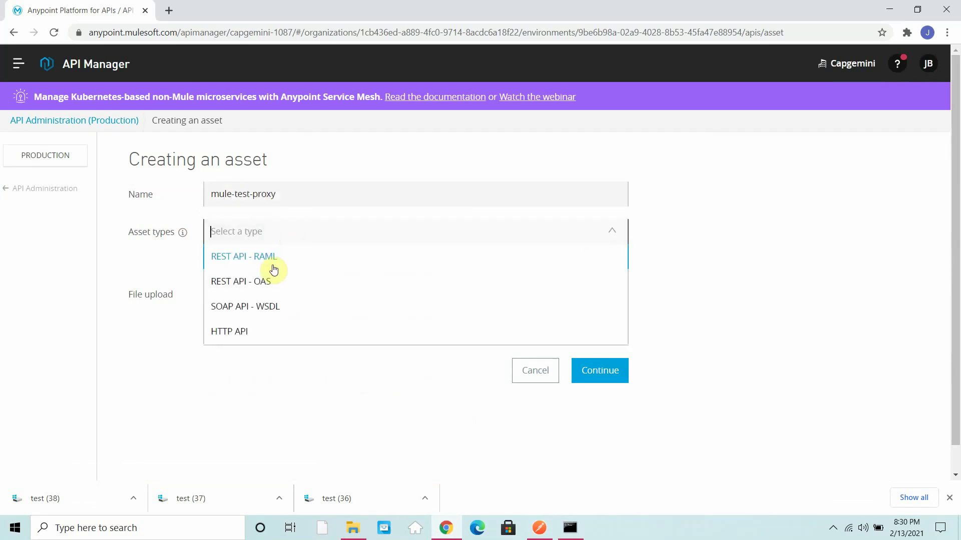
click(237, 336)
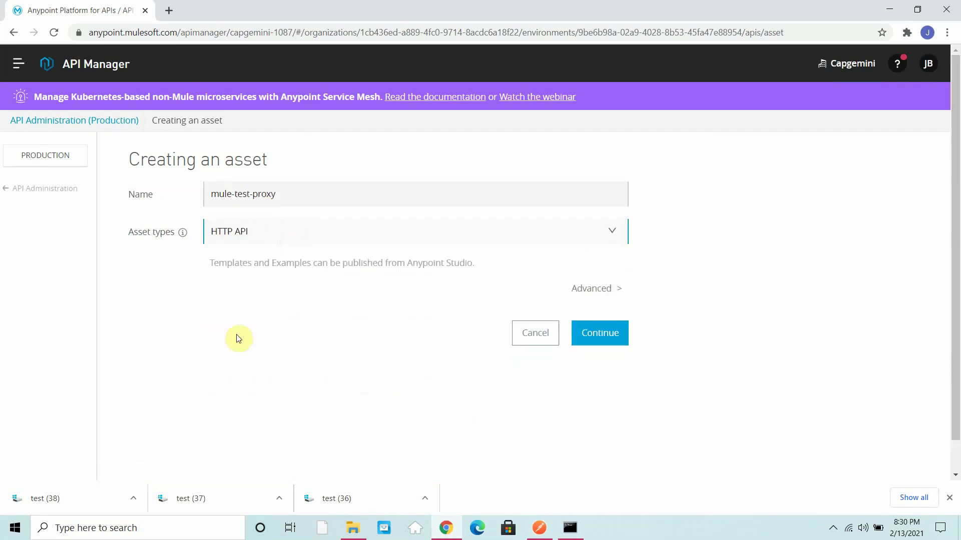
click(618, 343)
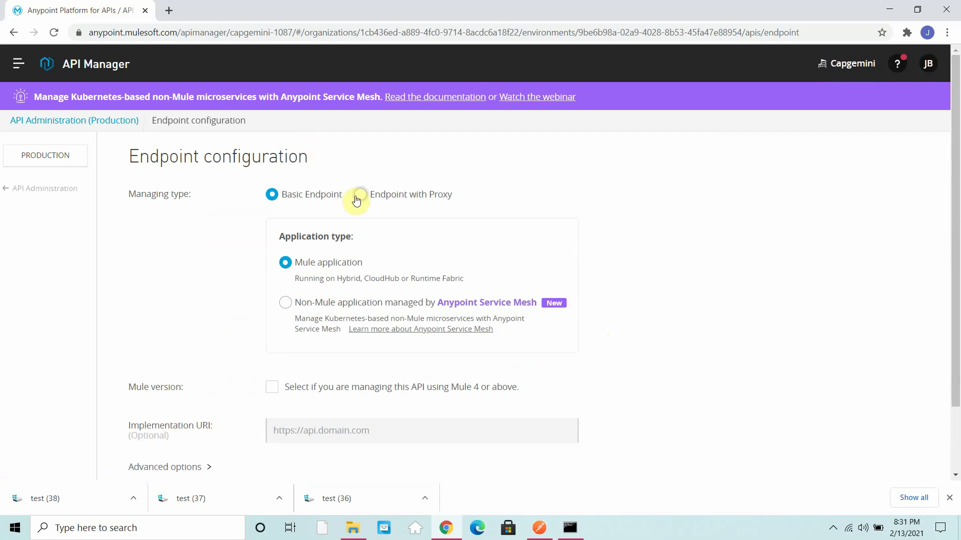
click(356, 199)
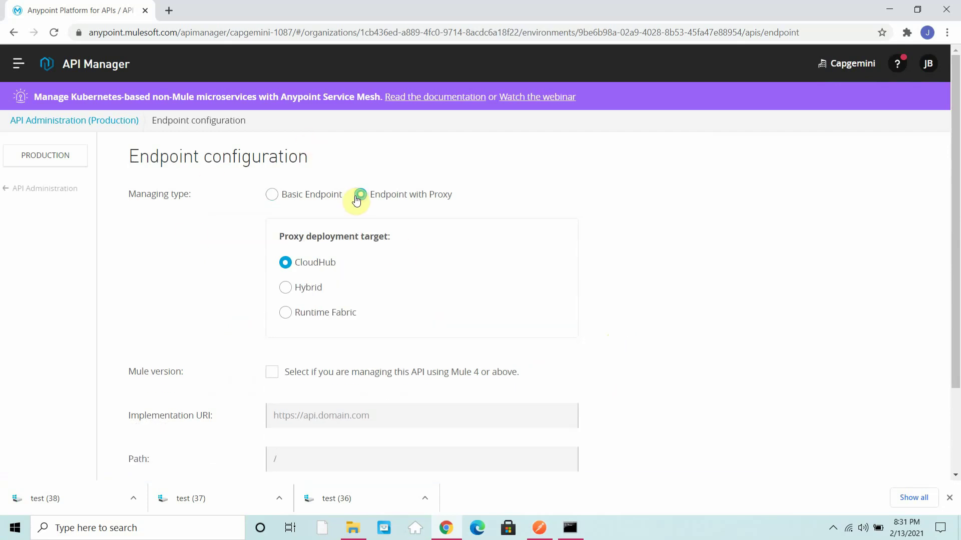
click(286, 291)
scroll(530, 307, down, 2)
click(529, 306)
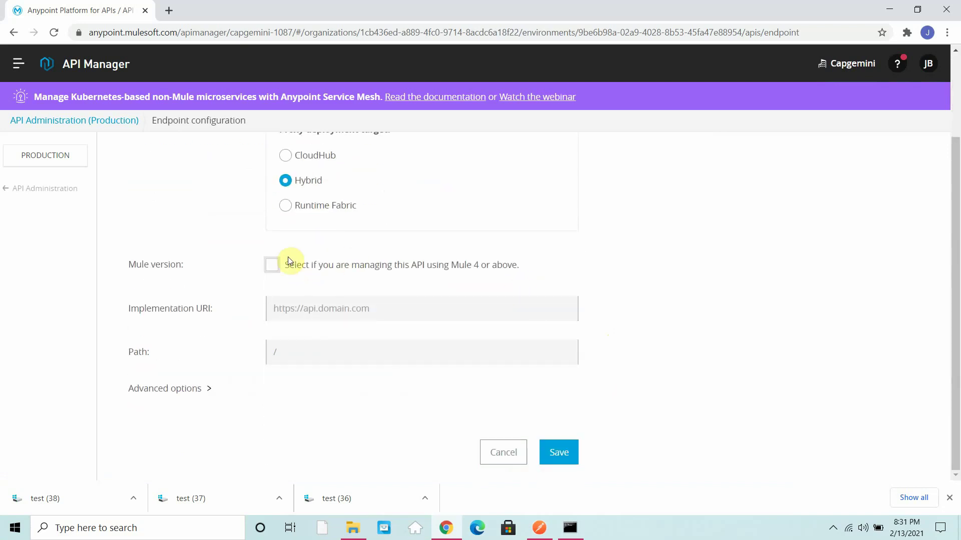
click(275, 268)
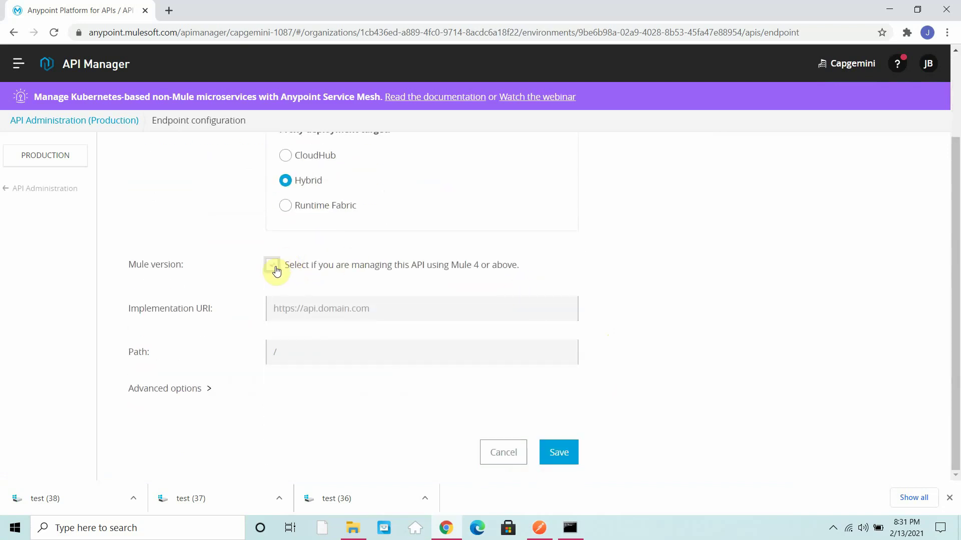
click(301, 309)
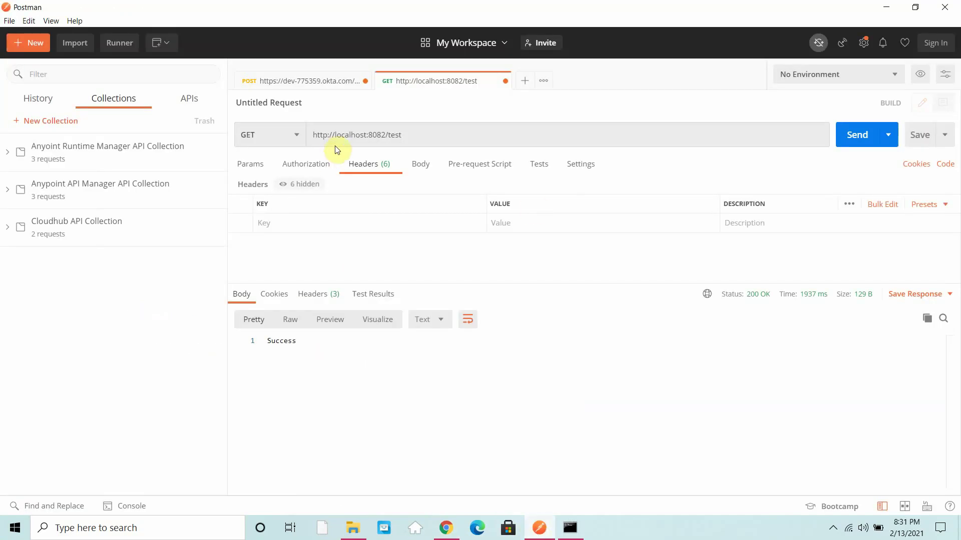
drag(388, 135, 307, 141)
key(ctrl+c)
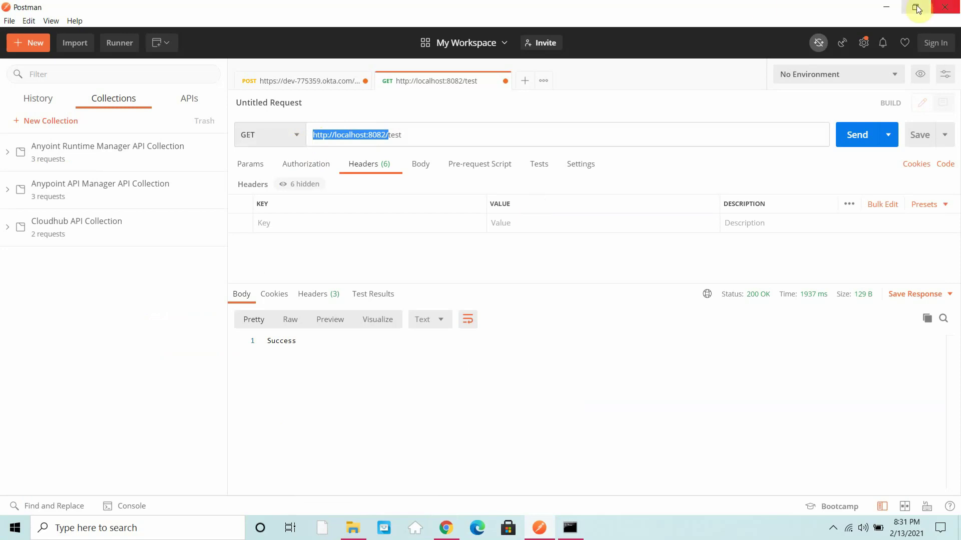
click(879, 6)
click(365, 310)
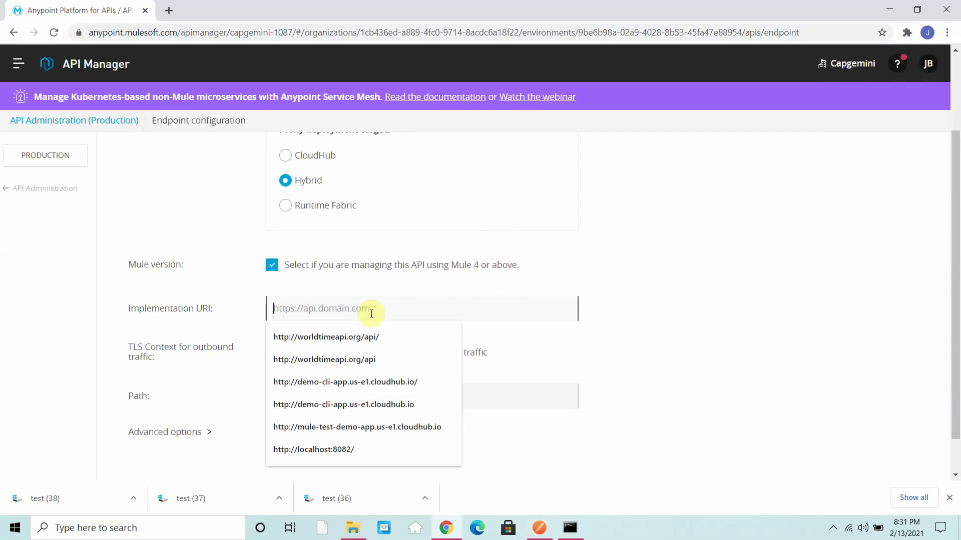
key(ctrl+v)
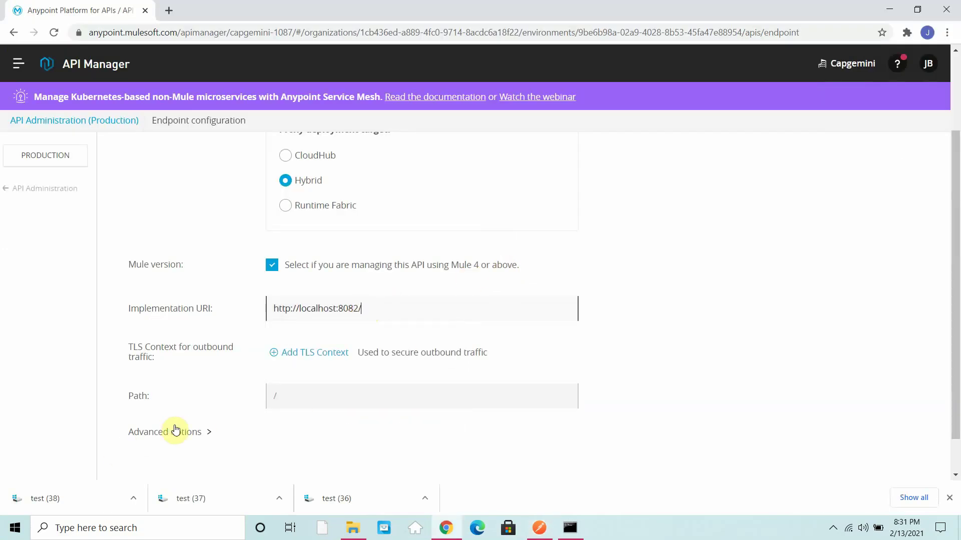
Step: Change the proxy port from 8081 to 8083 under Advanced options and save the API
click(176, 431)
scroll(246, 373, down, 5)
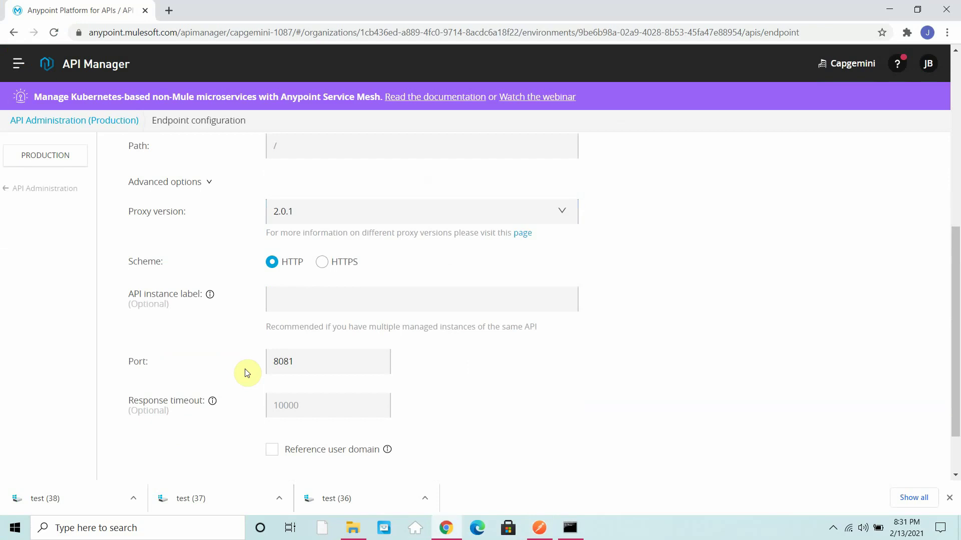
scroll(246, 373, down, 2)
scroll(247, 373, up, 7)
scroll(247, 372, down, 7)
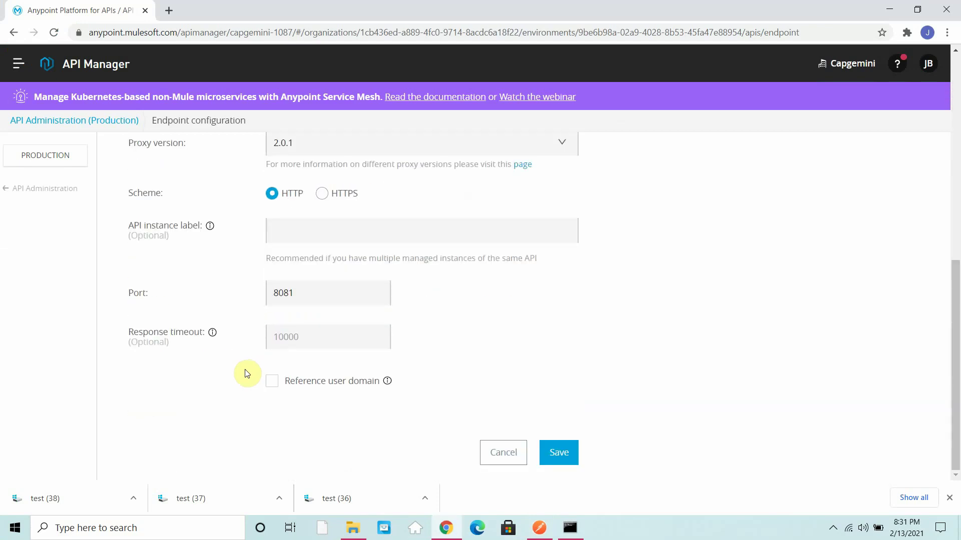
click(336, 294)
key(BackSpace)
text(3)
click(557, 447)
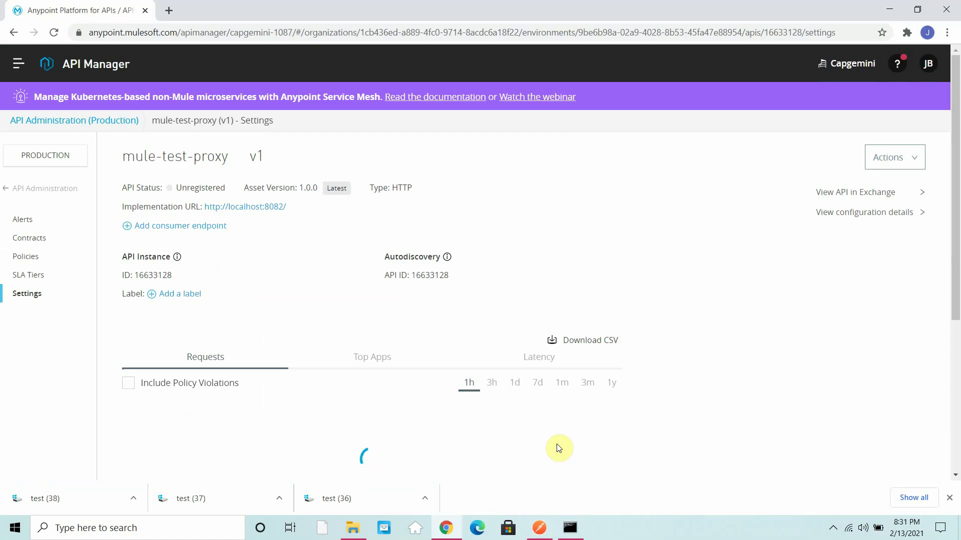
Step: Expand Deployment Configuration on mule-test-proxy's Settings page and list the servers for the Hybrid target
scroll(501, 425, down, 5)
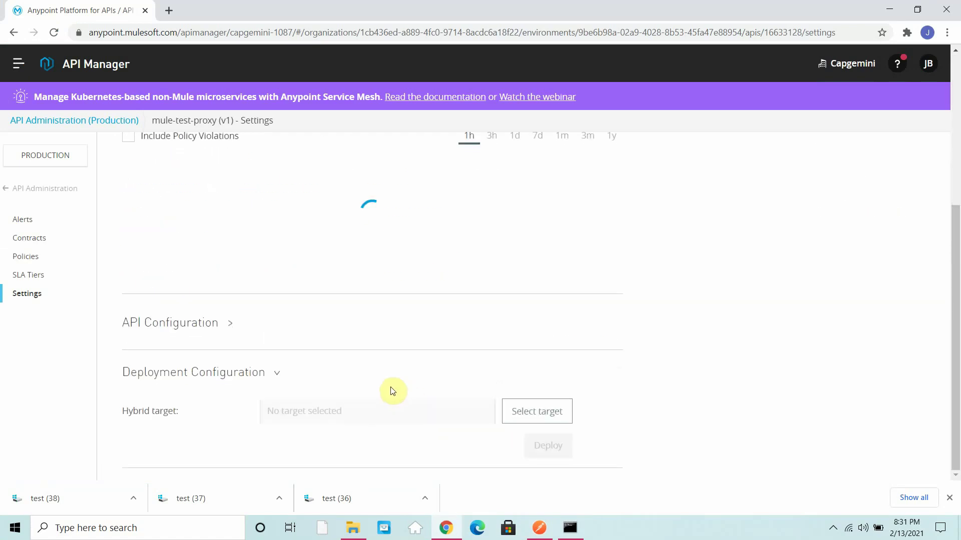
click(180, 322)
scroll(317, 343, down, 5)
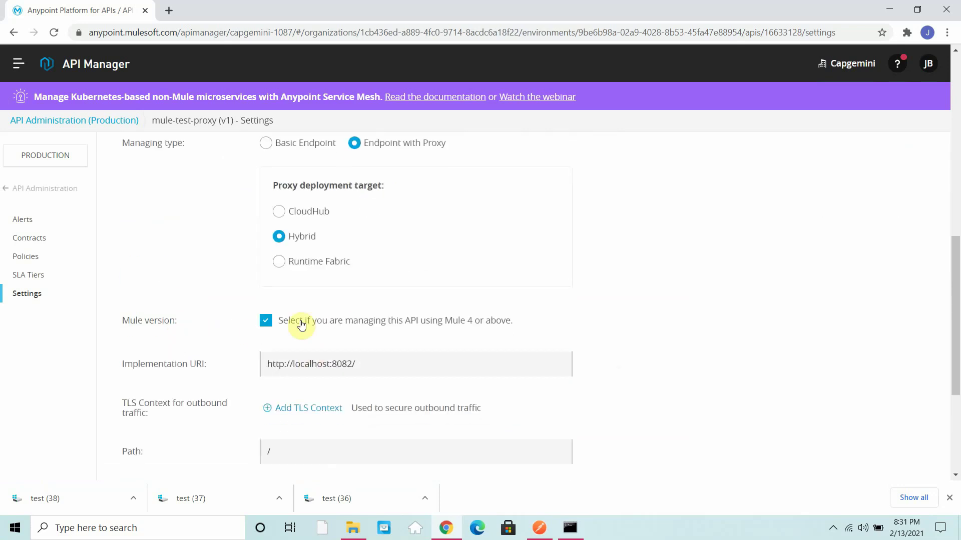
scroll(306, 325, down, 4)
click(238, 377)
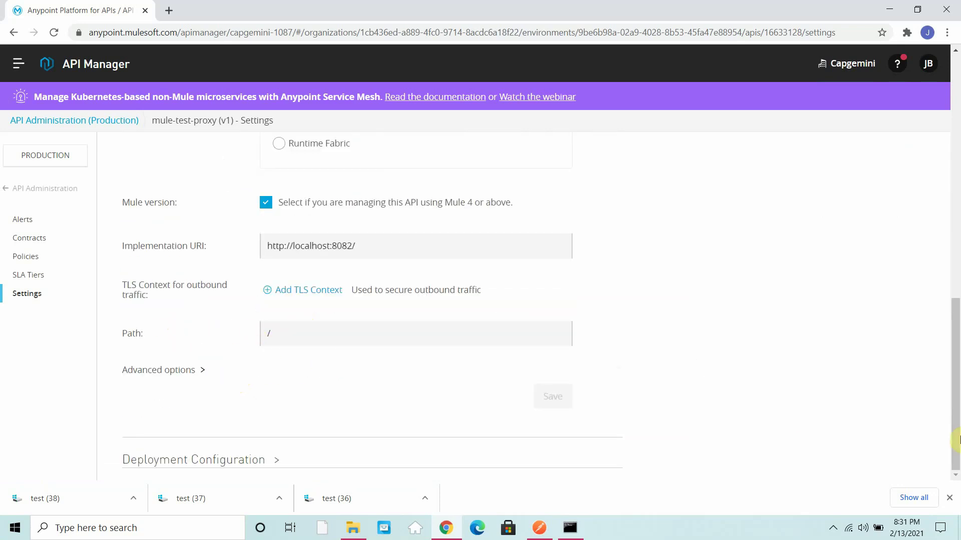
click(949, 498)
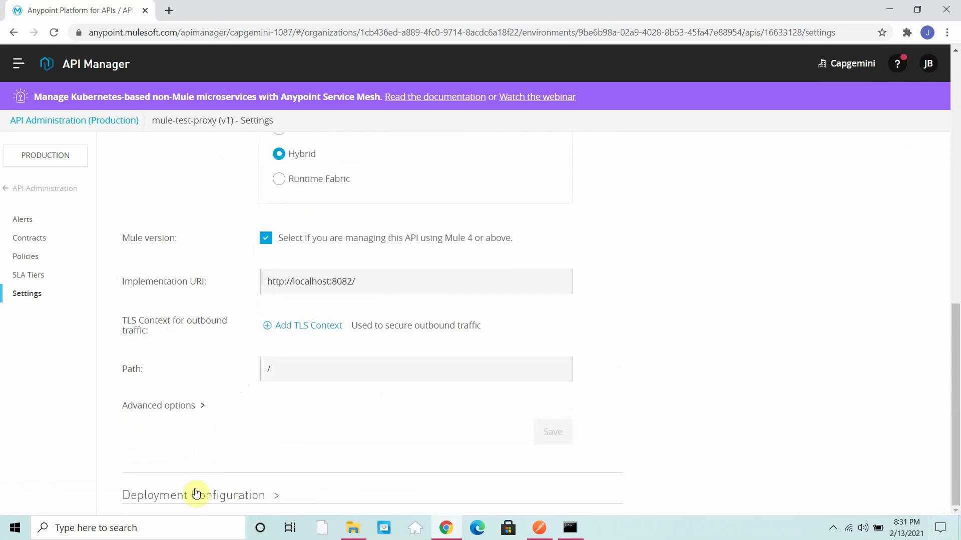
scroll(190, 426, down, 2)
click(189, 405)
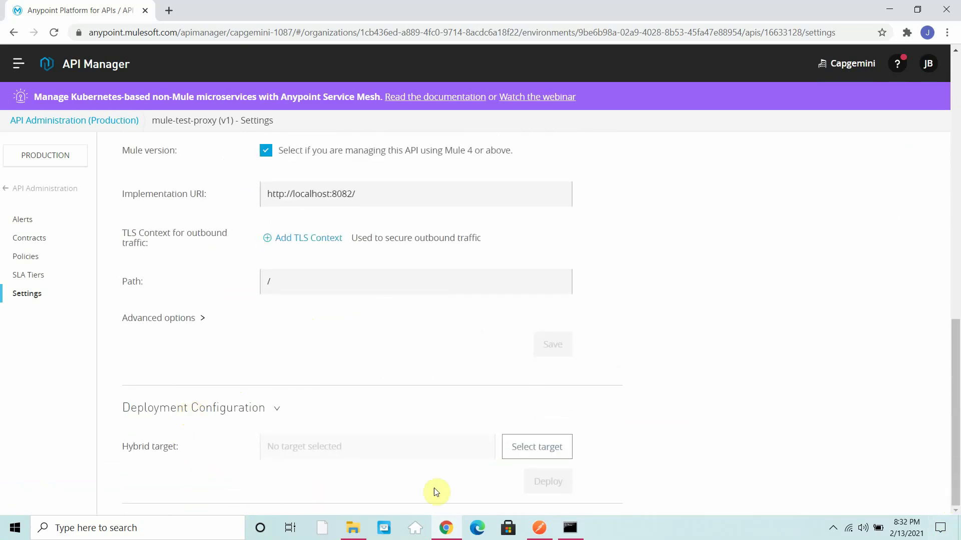
click(528, 455)
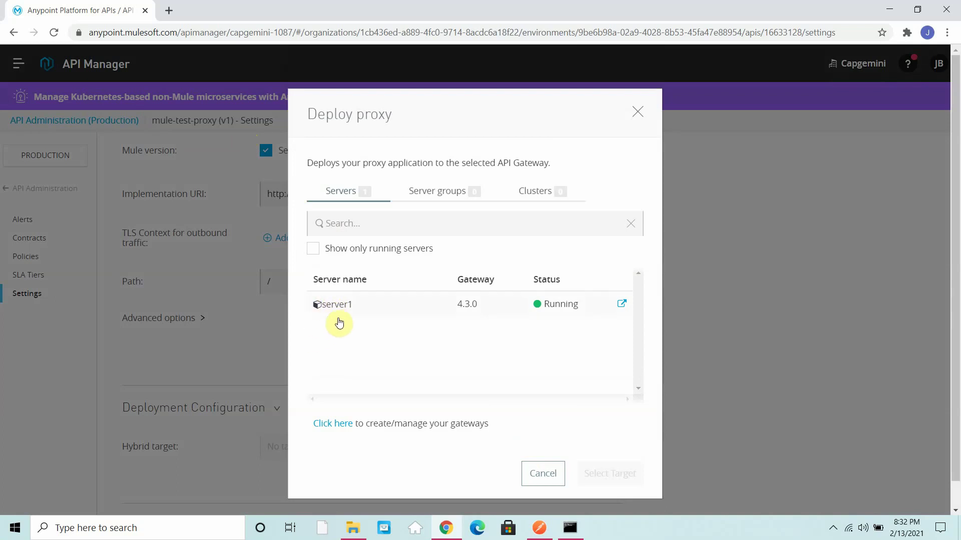
Step: Dismiss the Internal Server error, pick server1 as the Hybrid target, and deploy the proxy
click(570, 528)
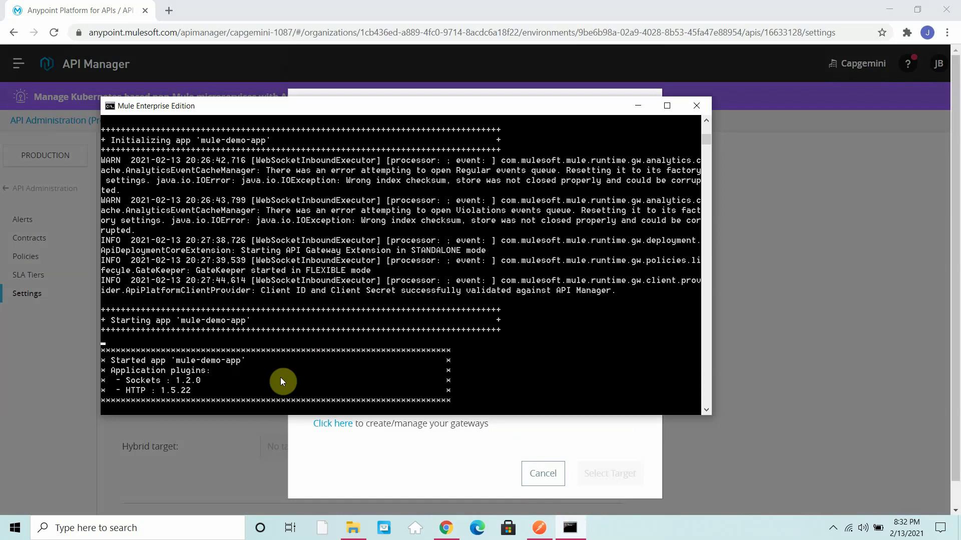
click(636, 113)
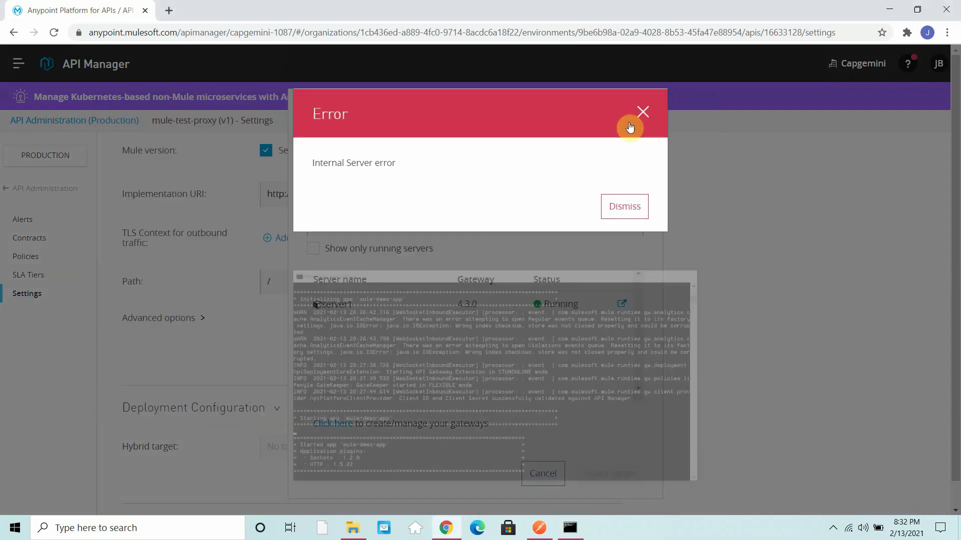
click(614, 206)
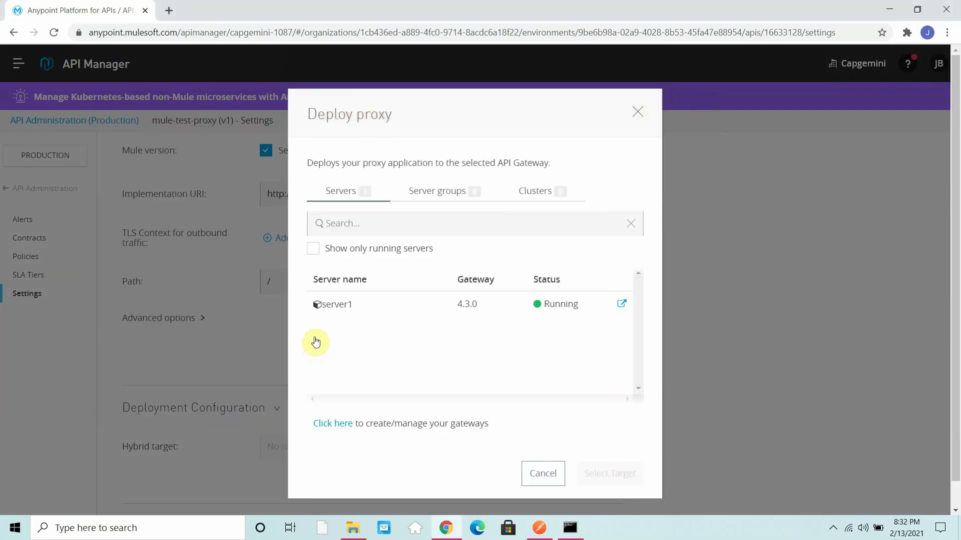
click(326, 306)
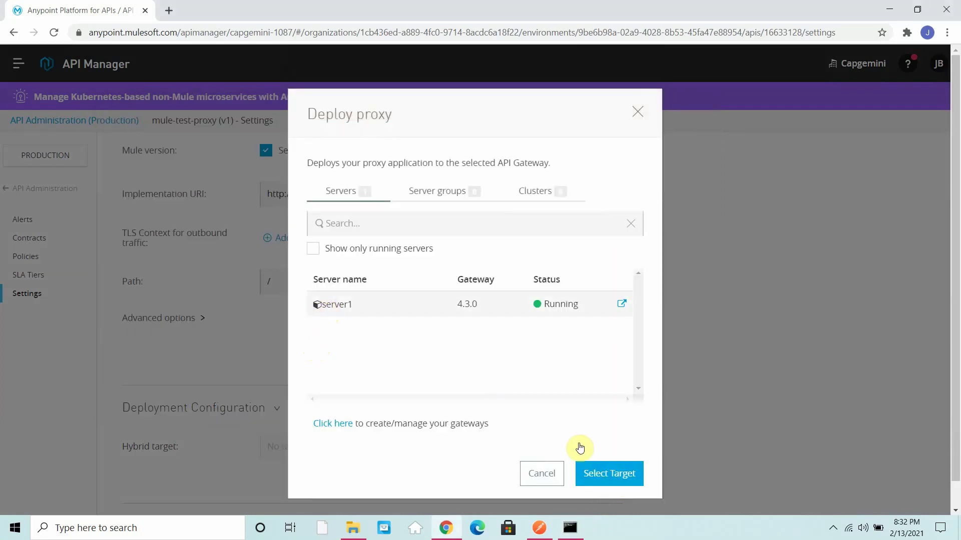
click(608, 477)
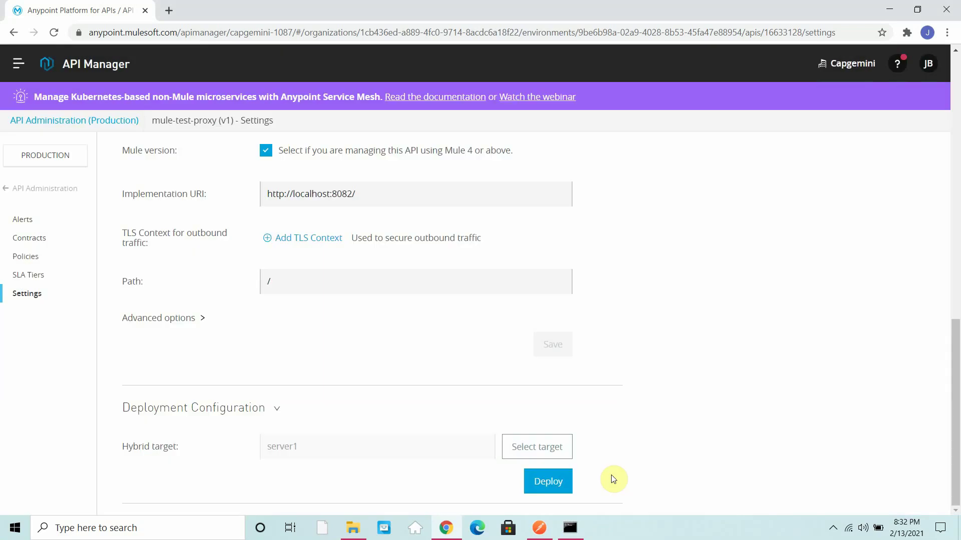
click(548, 479)
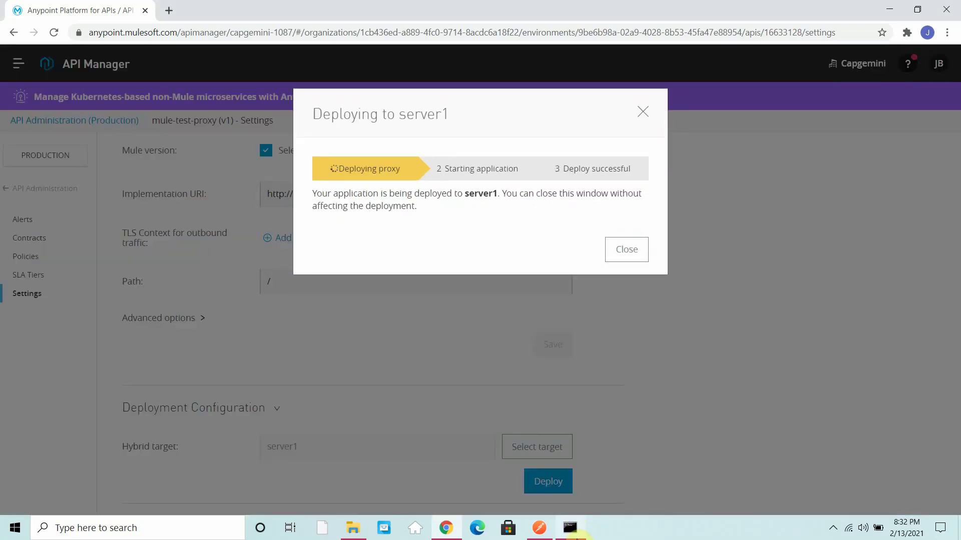
Step: Check the Mule console log and apps folder for mule_test_proxy-v1-v1_16633128 initializing
click(571, 529)
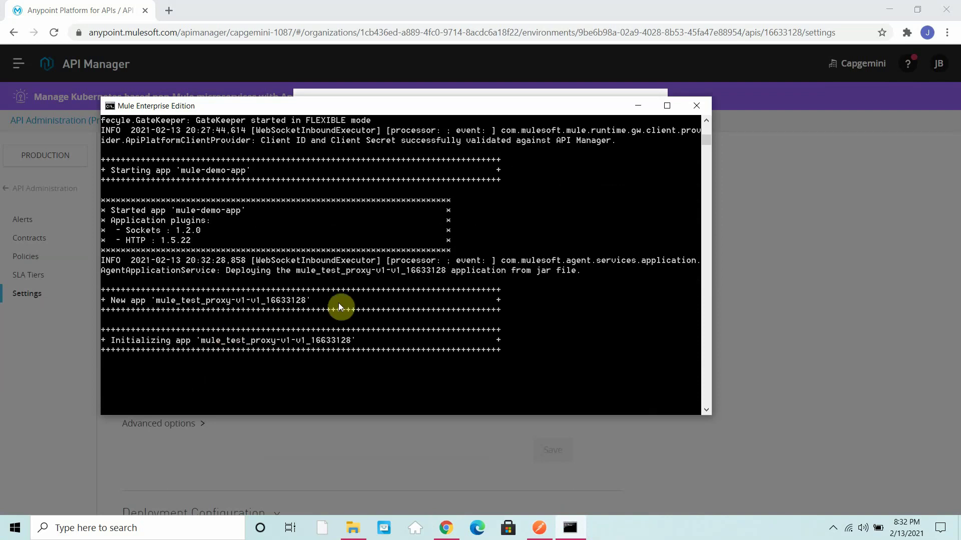
drag(191, 302, 265, 310)
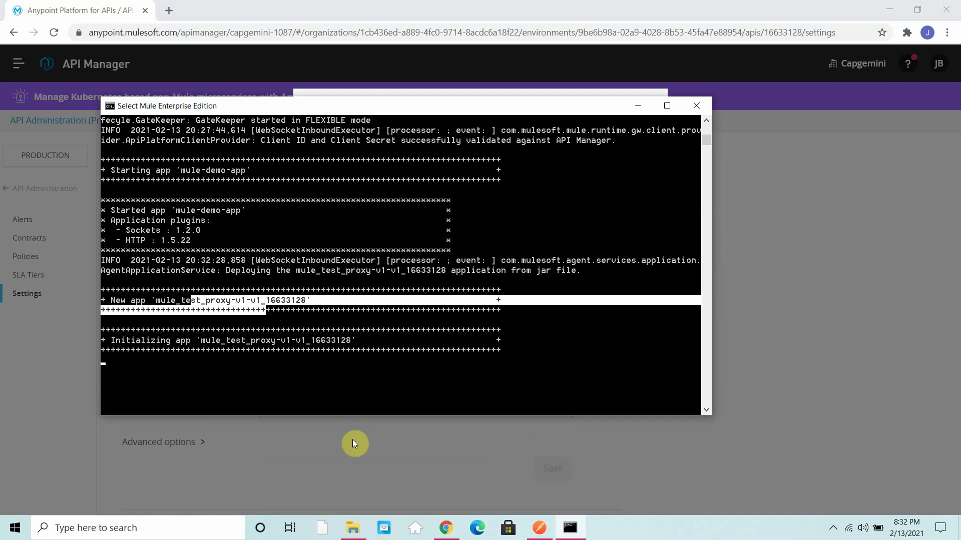
click(353, 527)
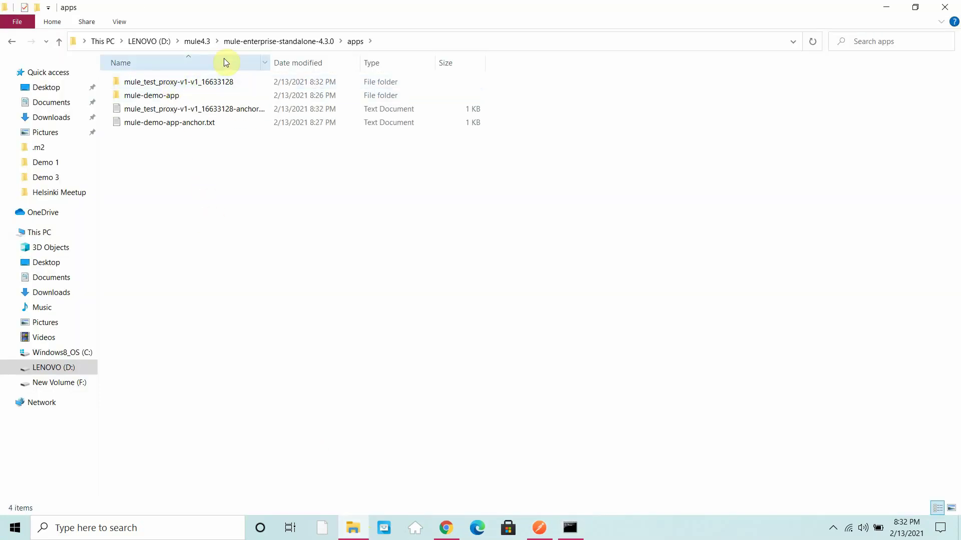
click(885, 10)
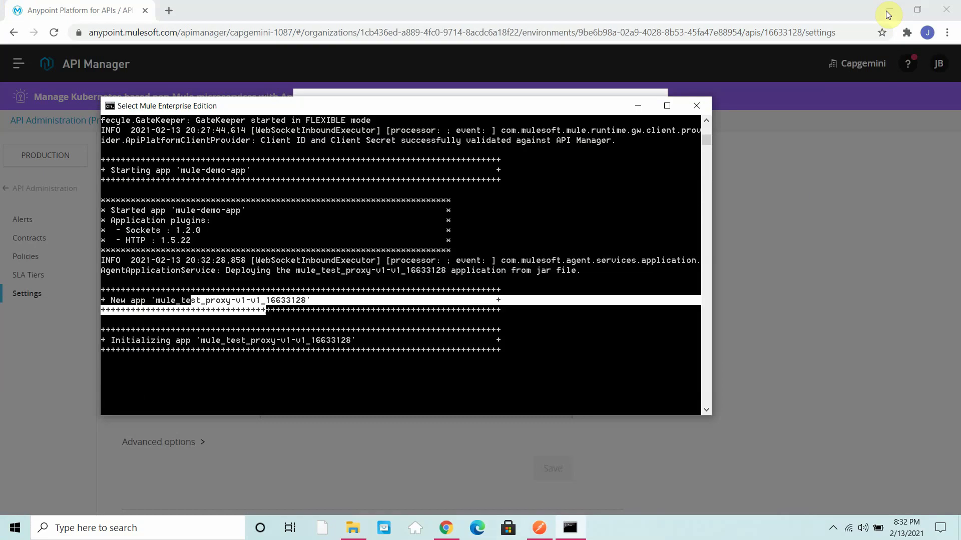
click(467, 437)
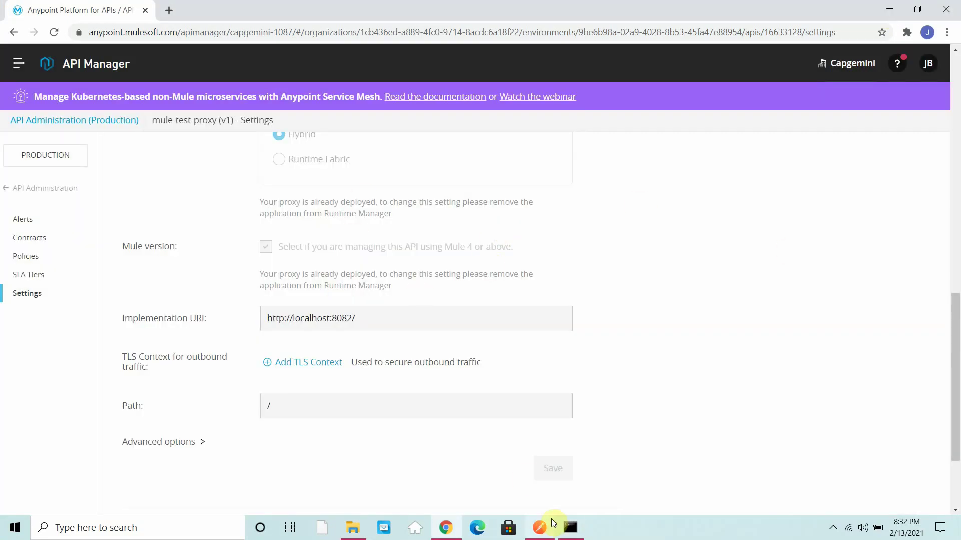
click(569, 527)
click(271, 340)
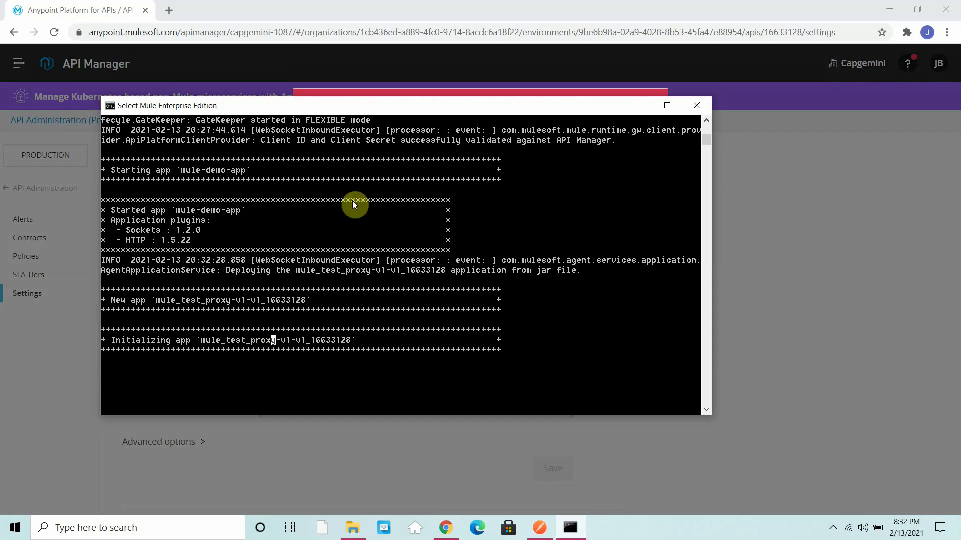
Step: Dismiss the Internal Server error in API Manager and open the Anypoint navigation menu
click(523, 97)
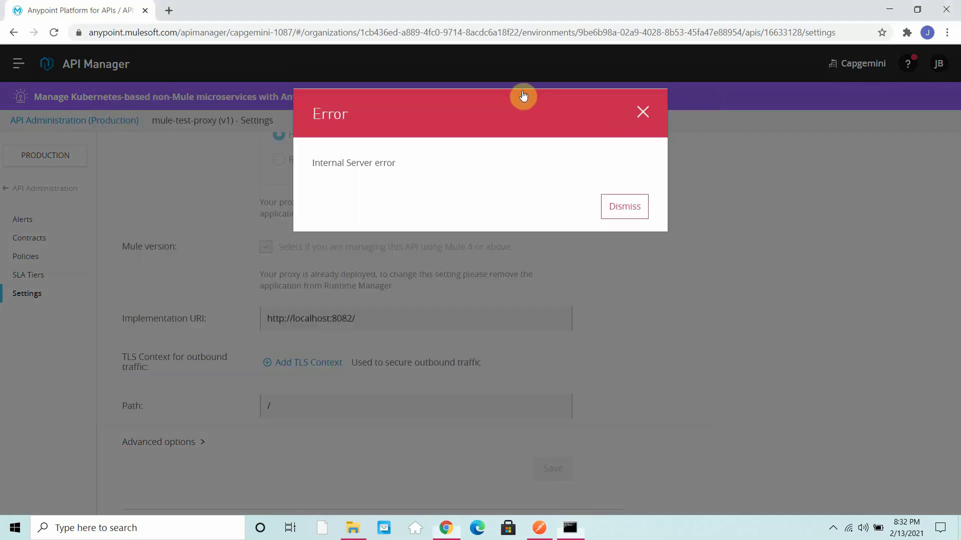
click(623, 213)
scroll(496, 229, down, 3)
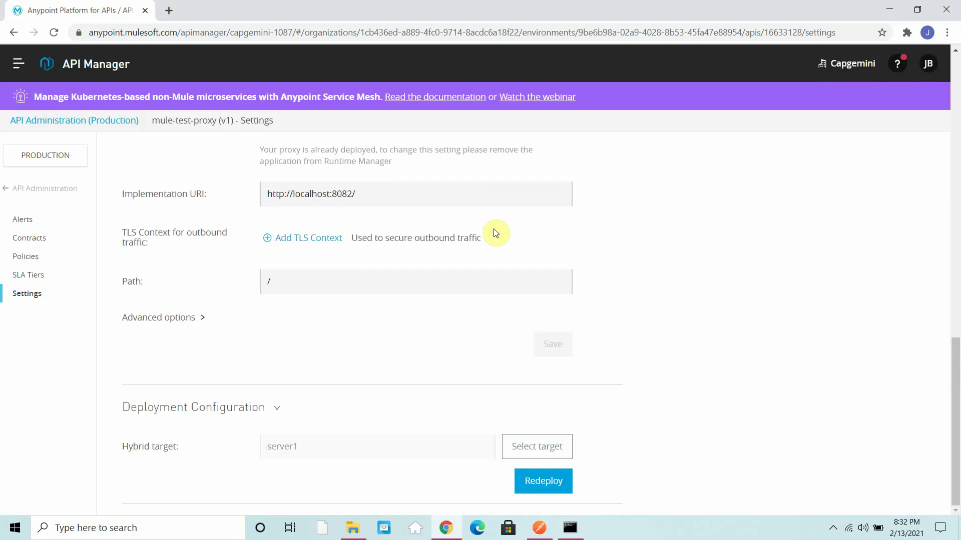
click(572, 529)
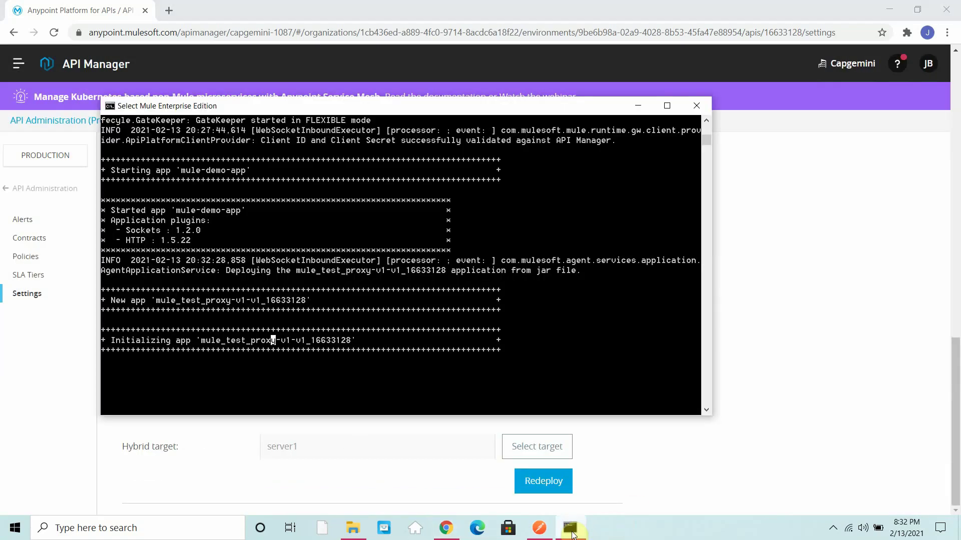
click(18, 63)
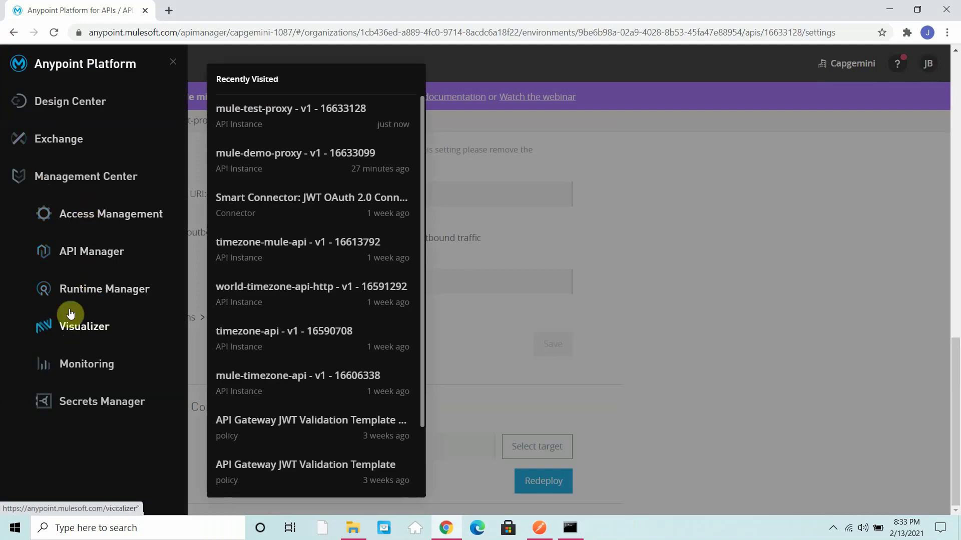
Step: Confirm in Runtime Manager that mule_test_proxy-v1-v1_16633128 is Started on server1, then return to Postman
click(86, 288)
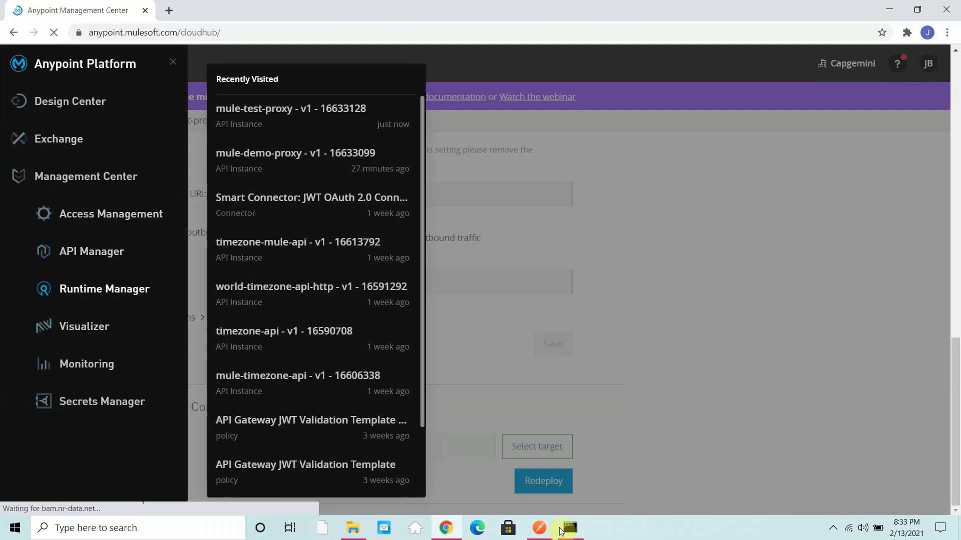
click(564, 529)
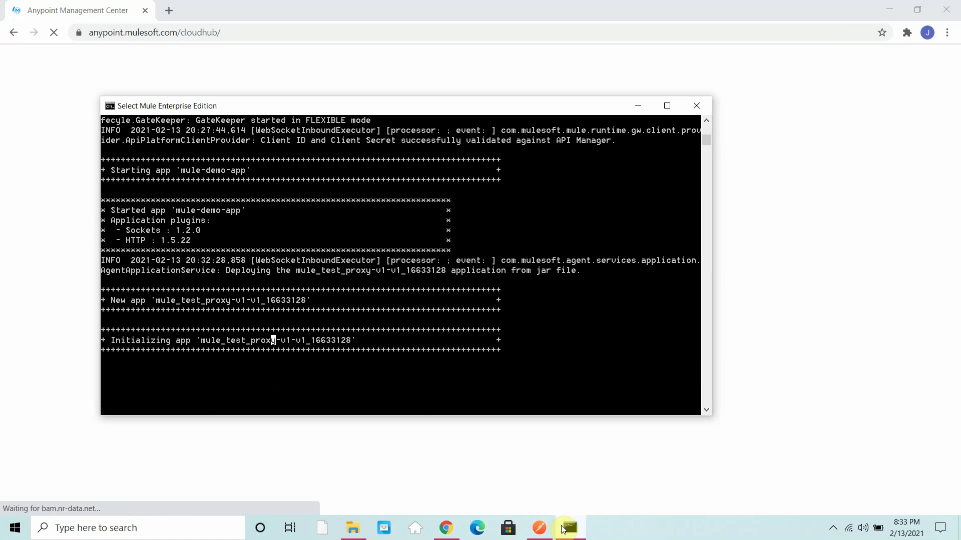
click(564, 528)
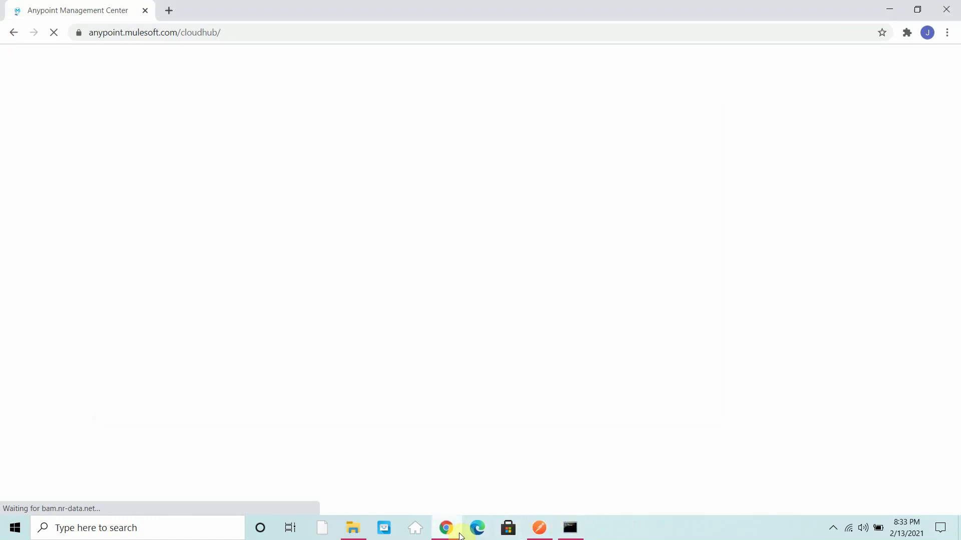
click(538, 529)
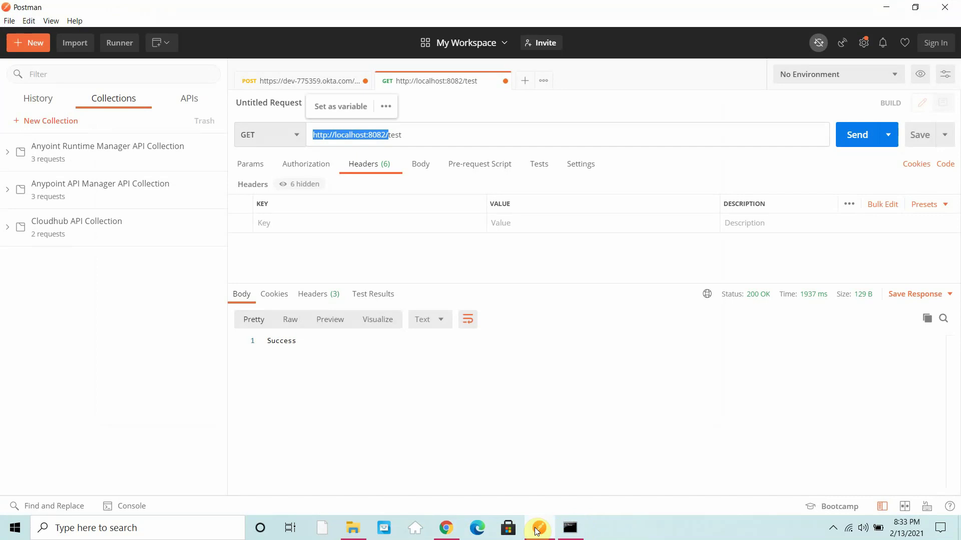
click(537, 529)
click(570, 529)
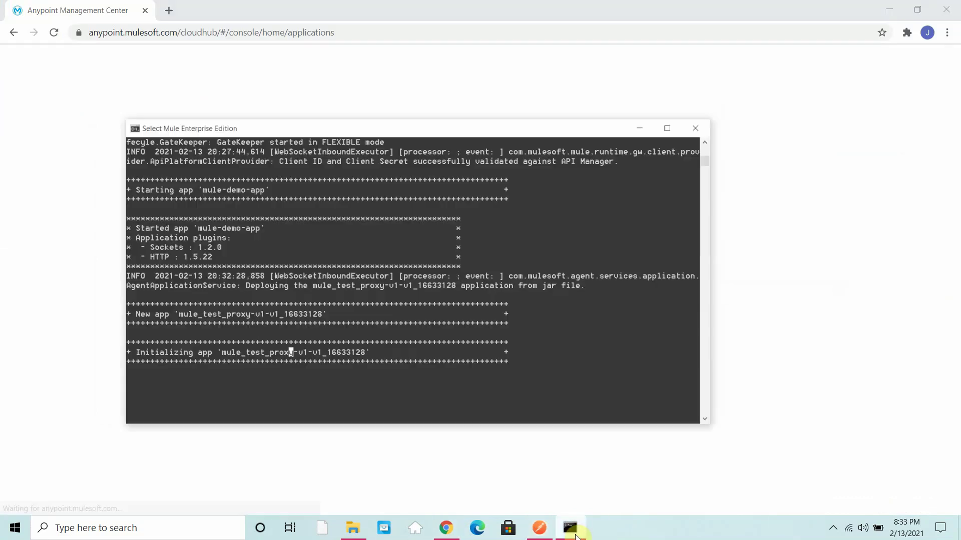
click(351, 395)
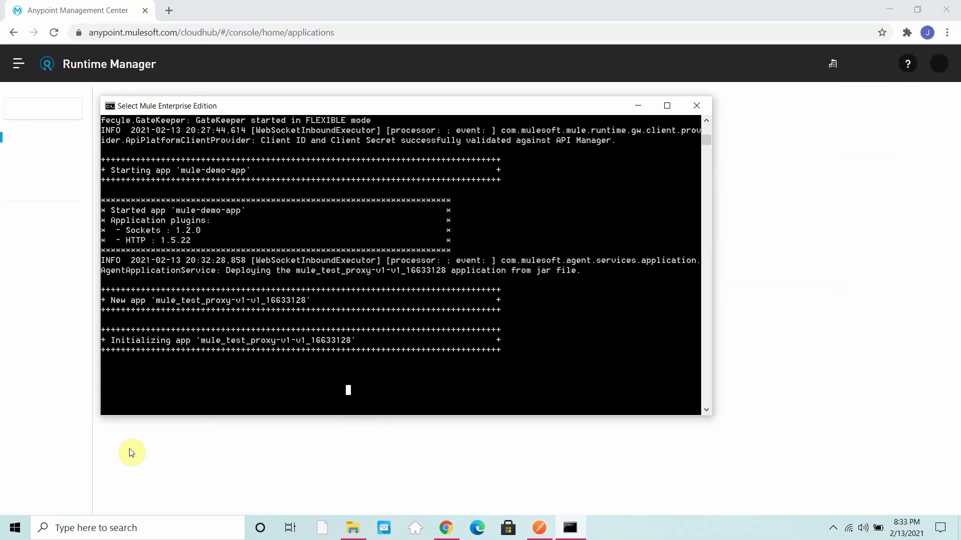
click(28, 454)
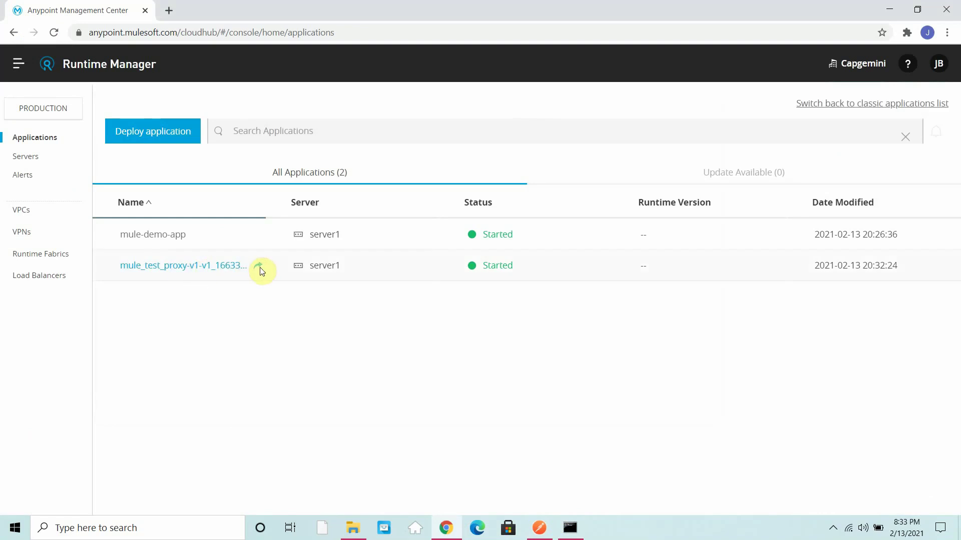
click(544, 535)
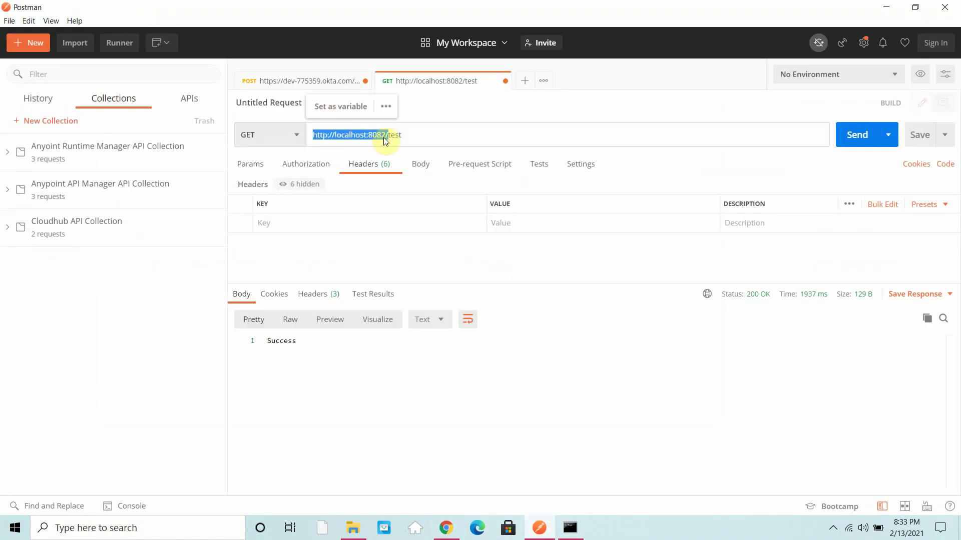
Step: Change the request port to 8083 and send it, getting 200 OK with body Success
click(387, 136)
text(3)
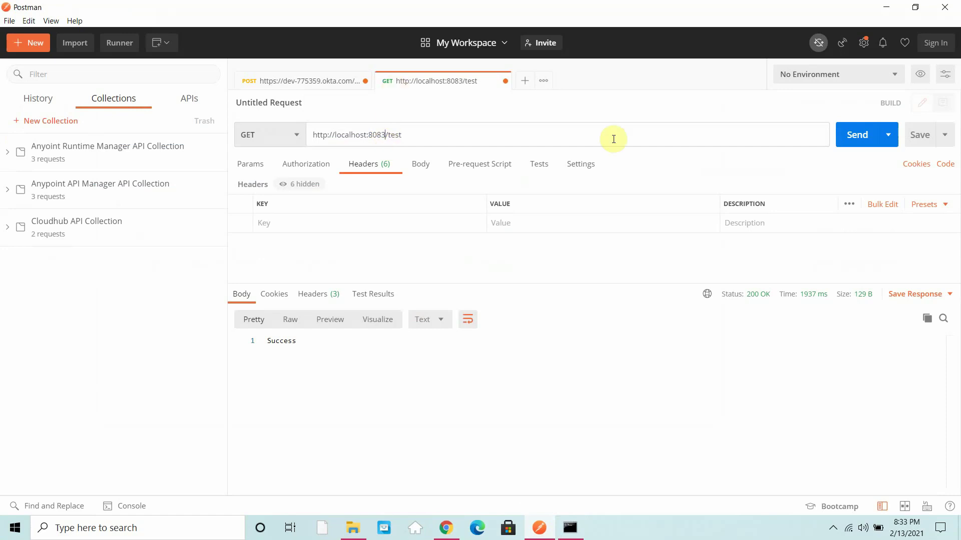
click(865, 137)
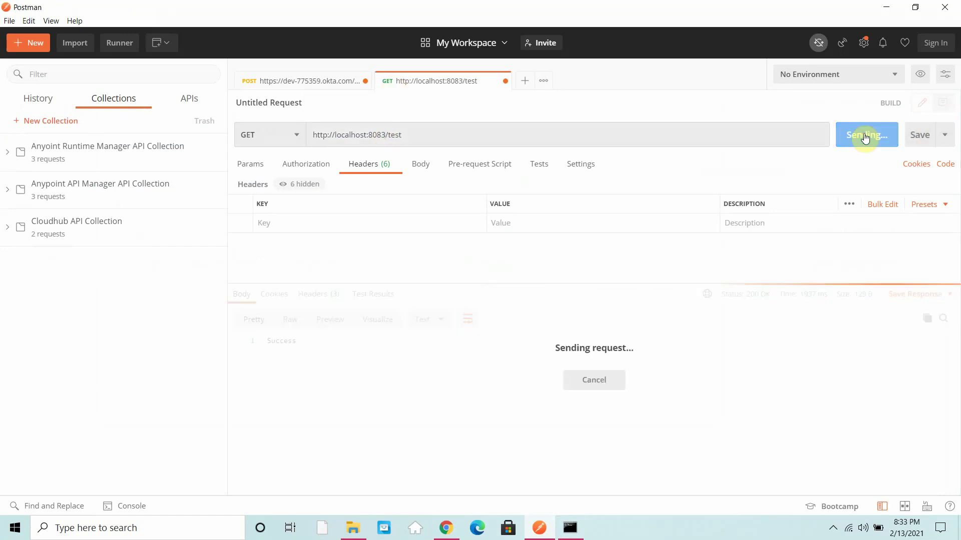
click(573, 531)
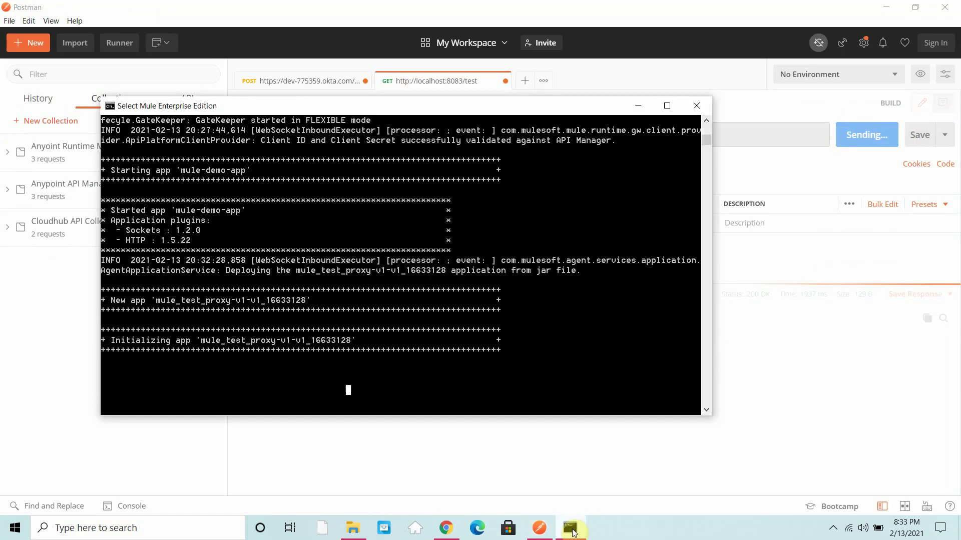
click(573, 531)
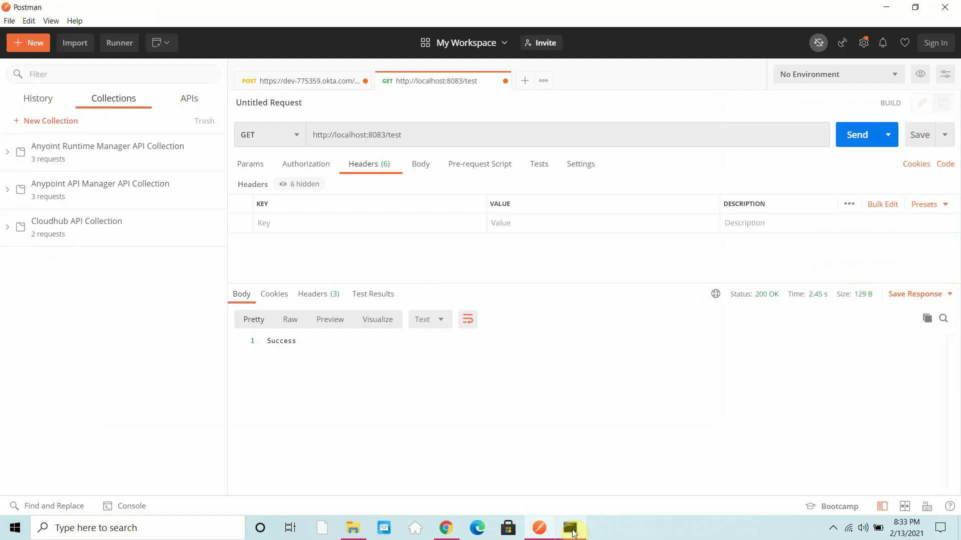
click(428, 138)
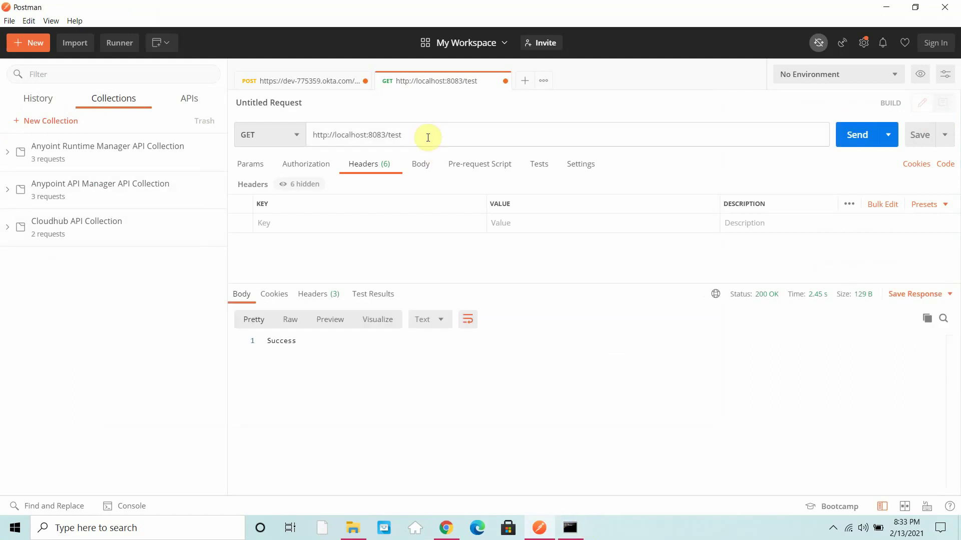
key(ctrl+a)
key(ctrl+c)
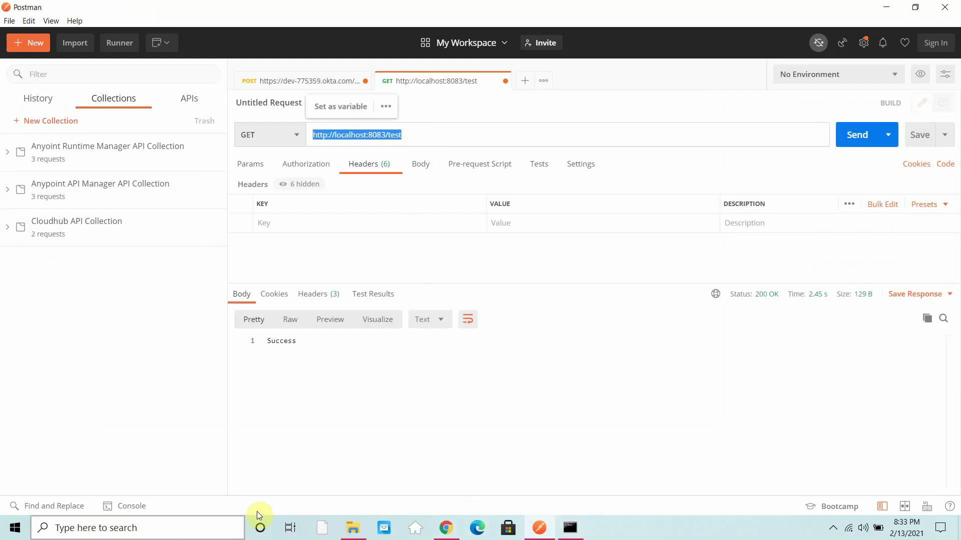
click(149, 529)
text(note)
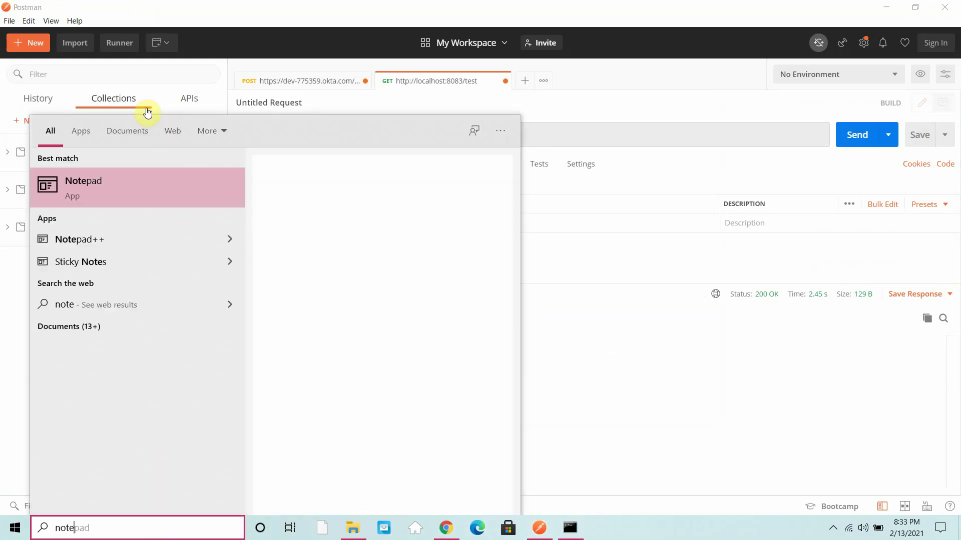
click(116, 190)
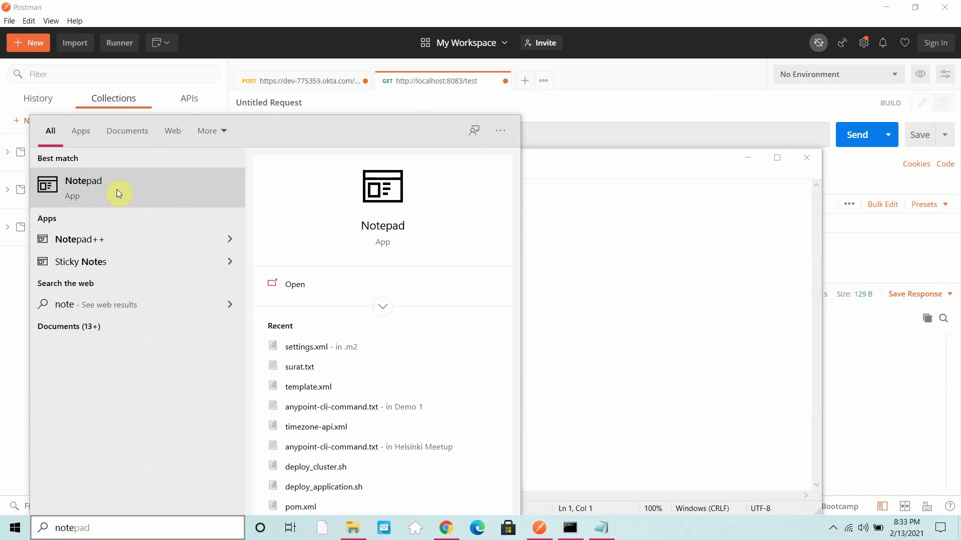
text(v)
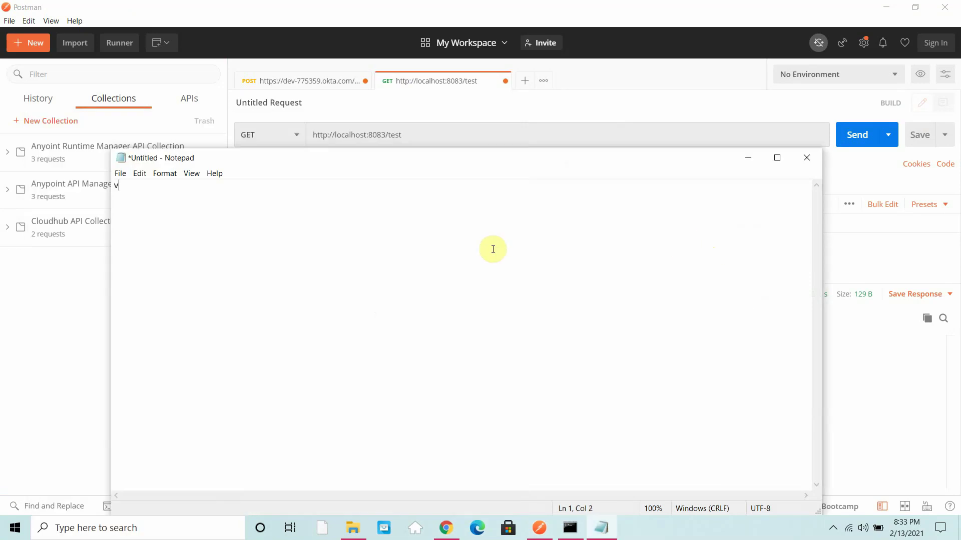
key(ctrl+v)
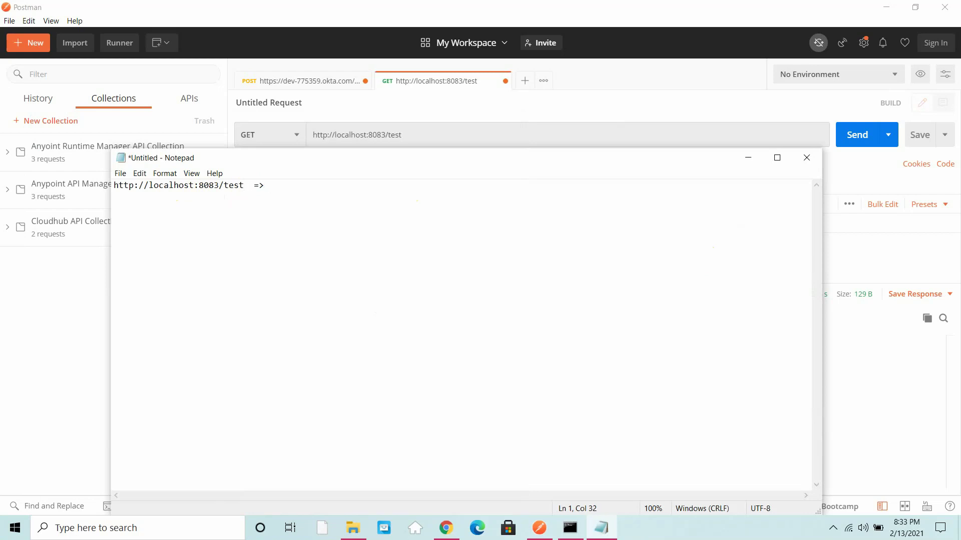
key(ctrl+v)
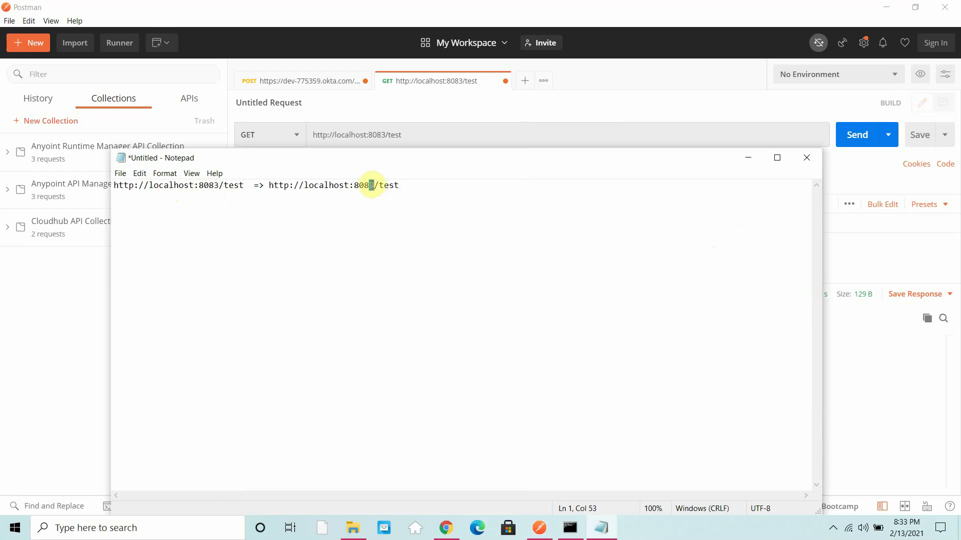
text(2)
drag(380, 184, 269, 185)
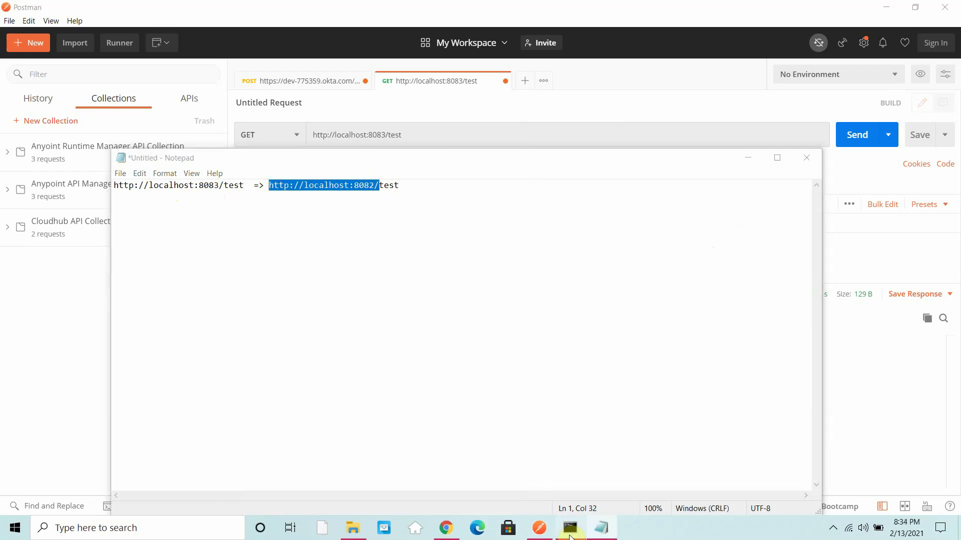
Step: Resume the Mule console output, minimize the console and Notepad, and return to Runtime Manager
click(570, 528)
scroll(220, 246, down, 5)
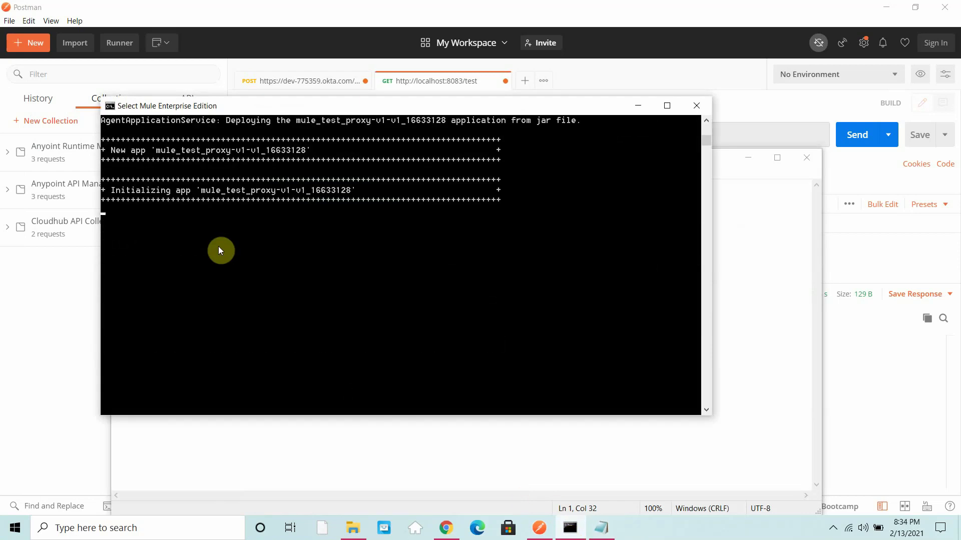
key(Return)
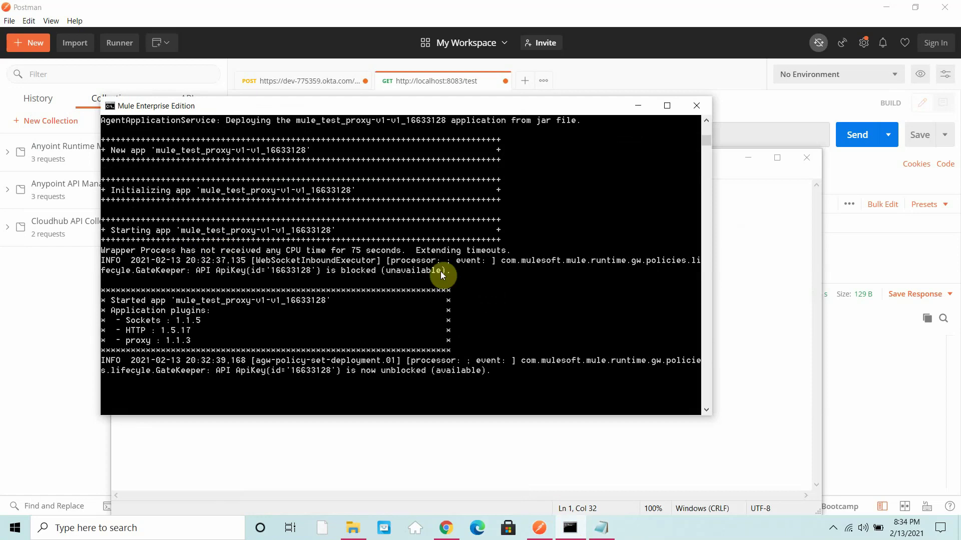
click(637, 104)
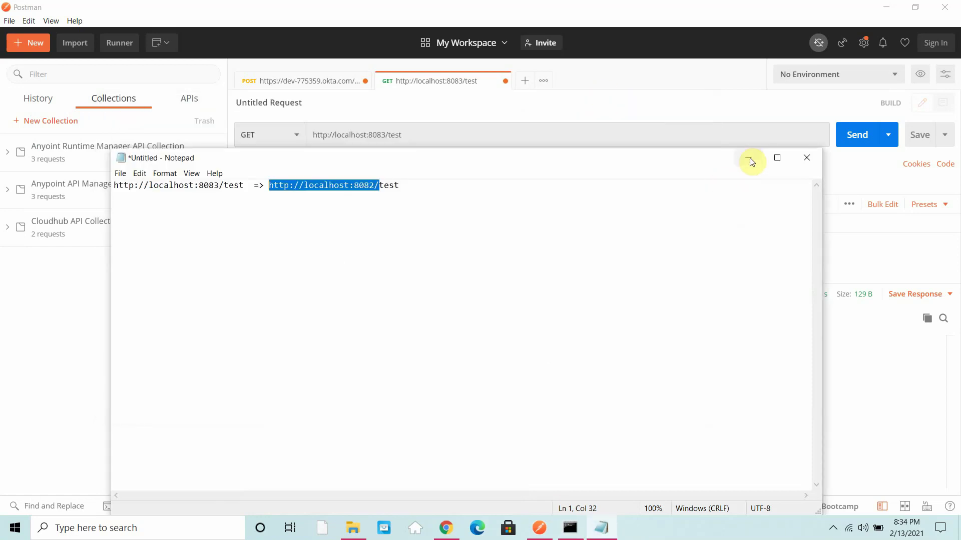
click(749, 159)
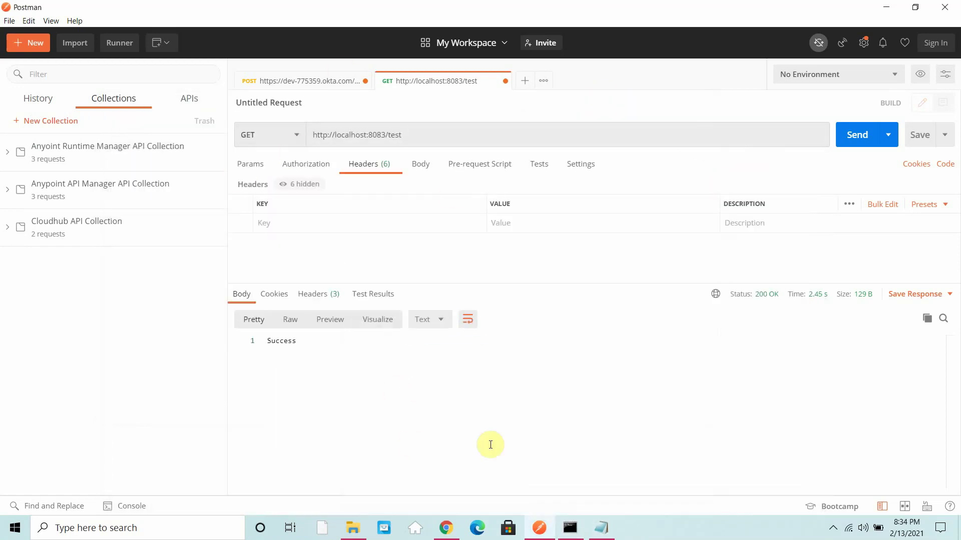
click(446, 528)
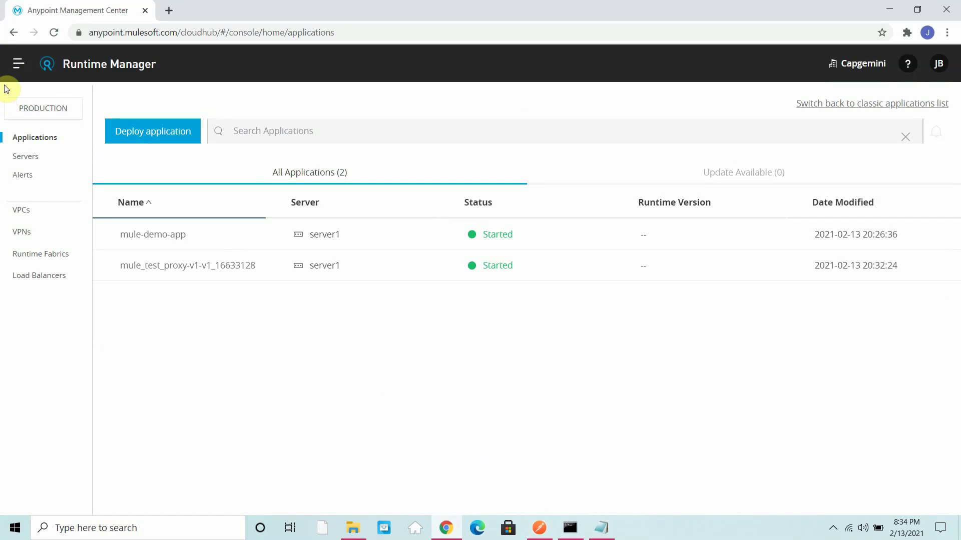
Step: Go to API Manager and open the Policies page of mule-test-proxy v1
click(13, 69)
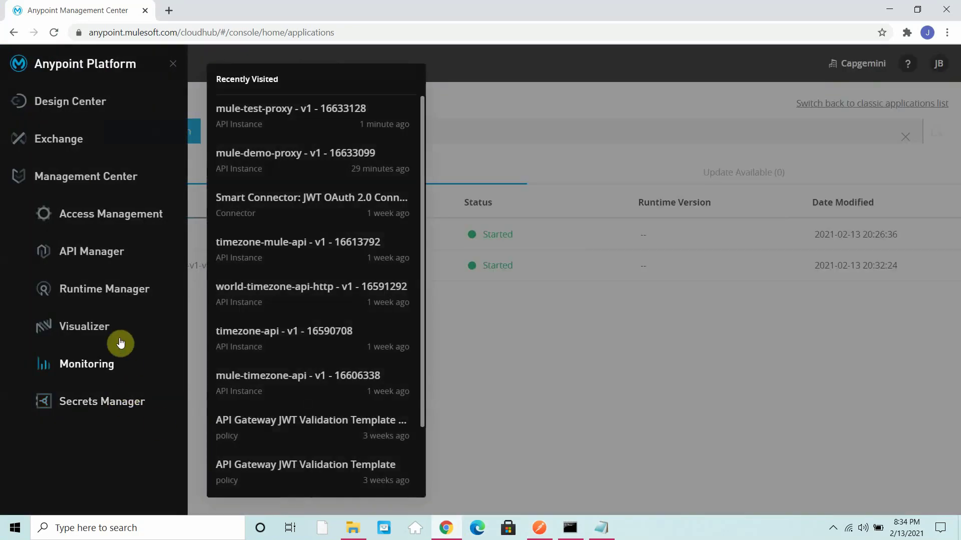
click(97, 256)
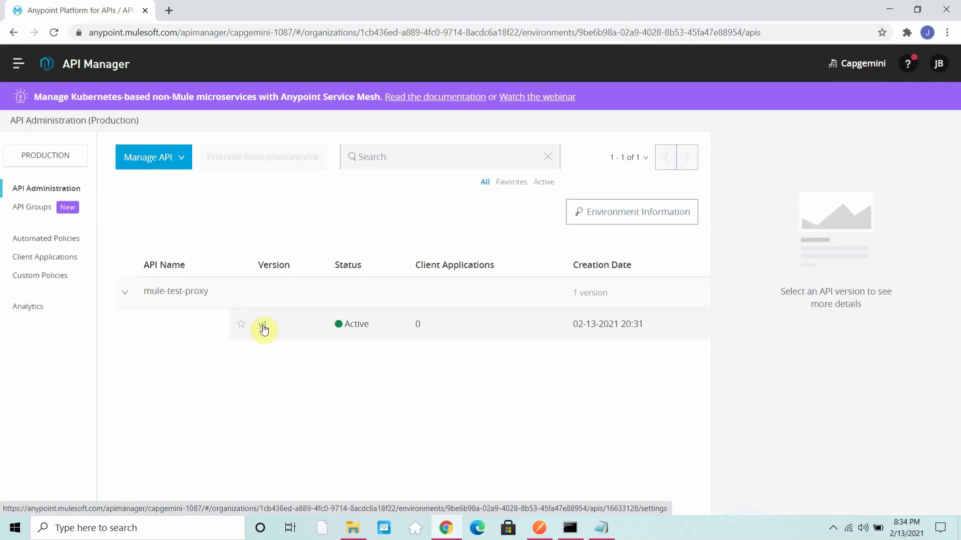
click(264, 327)
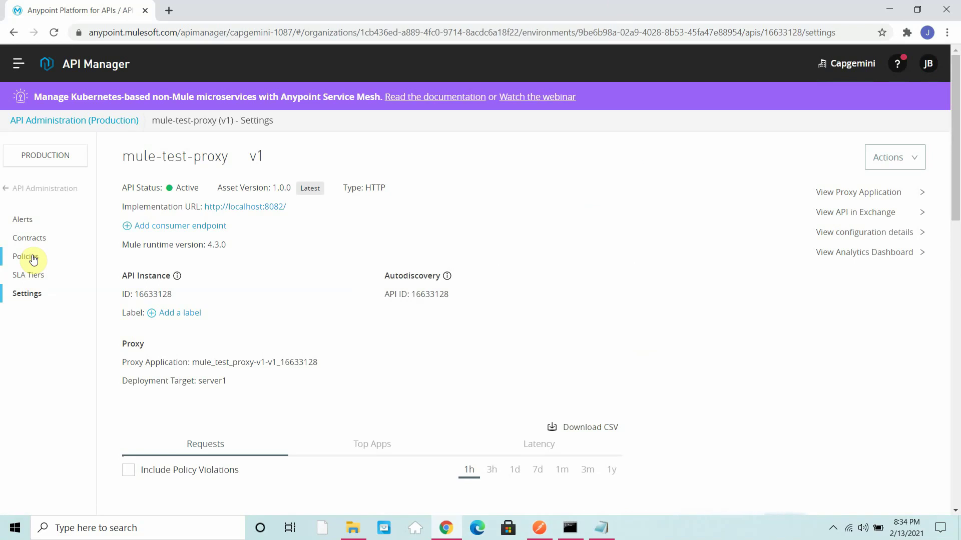
click(34, 259)
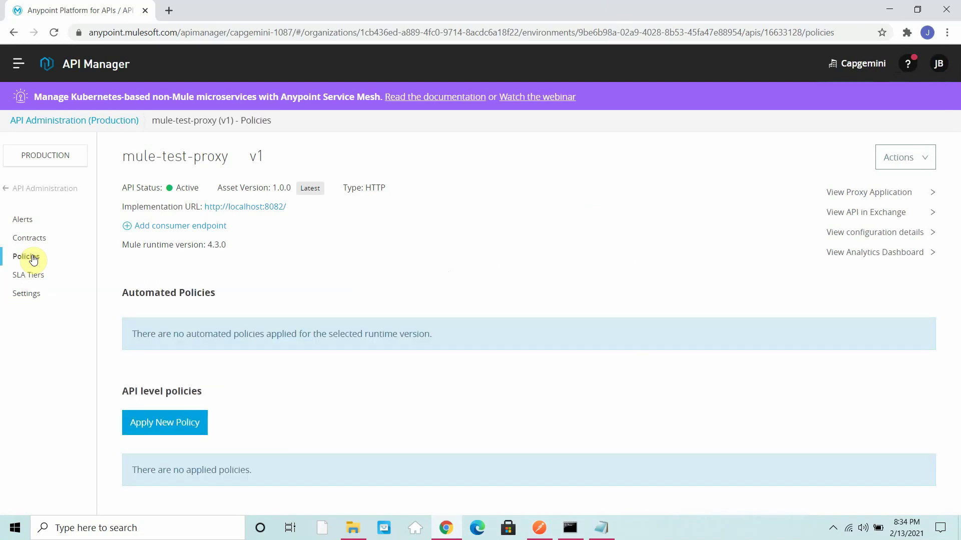
Step: Apply Basic authentication - Simple 1.2.2 to mule-test-proxy v1 with a user name and password
click(161, 421)
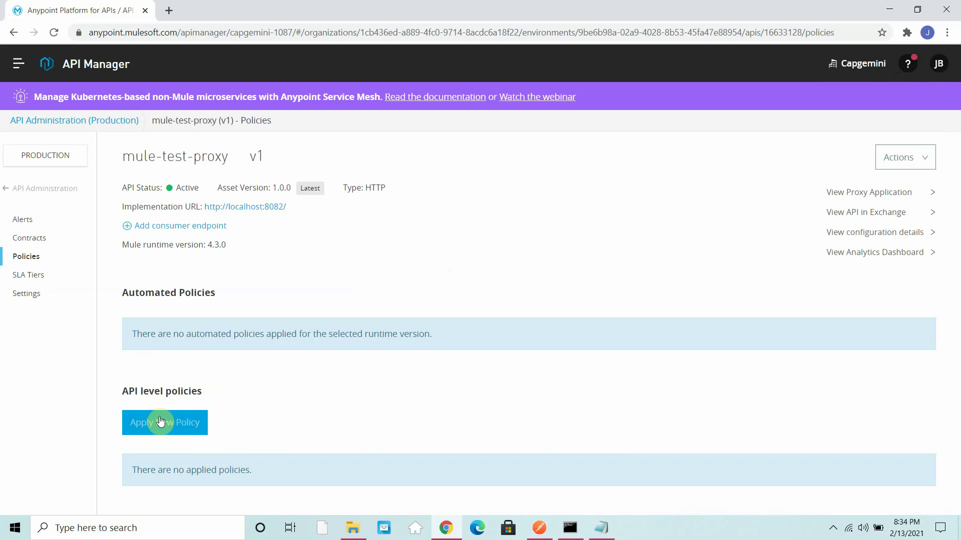
click(160, 421)
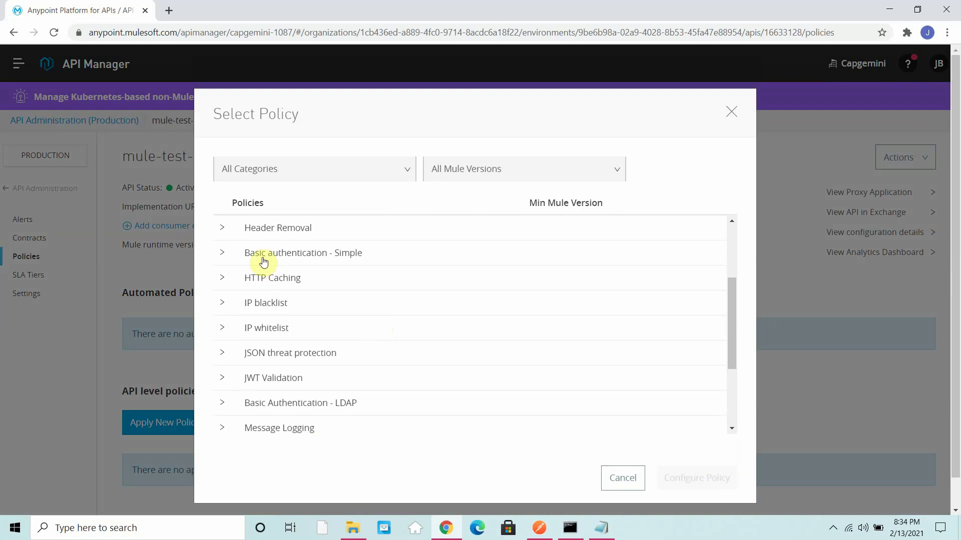
click(223, 256)
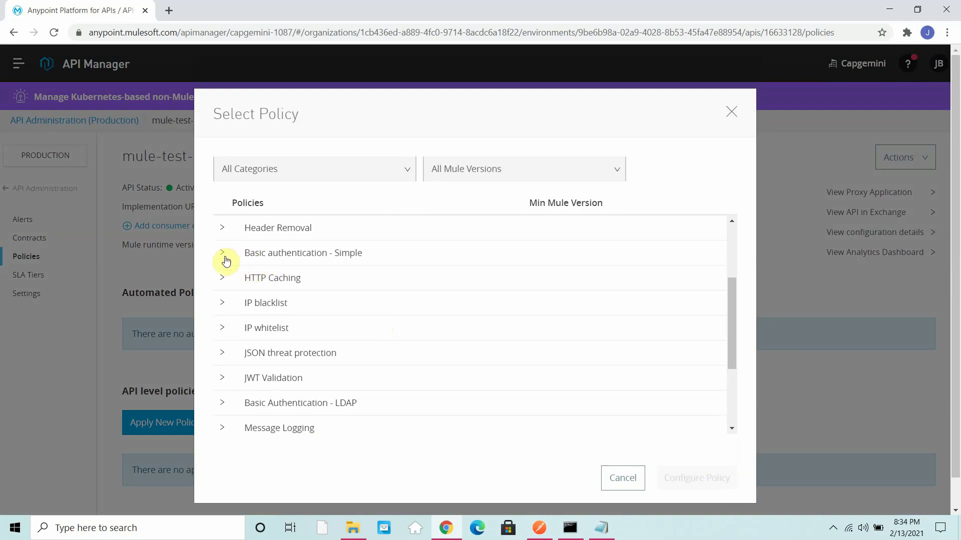
click(269, 285)
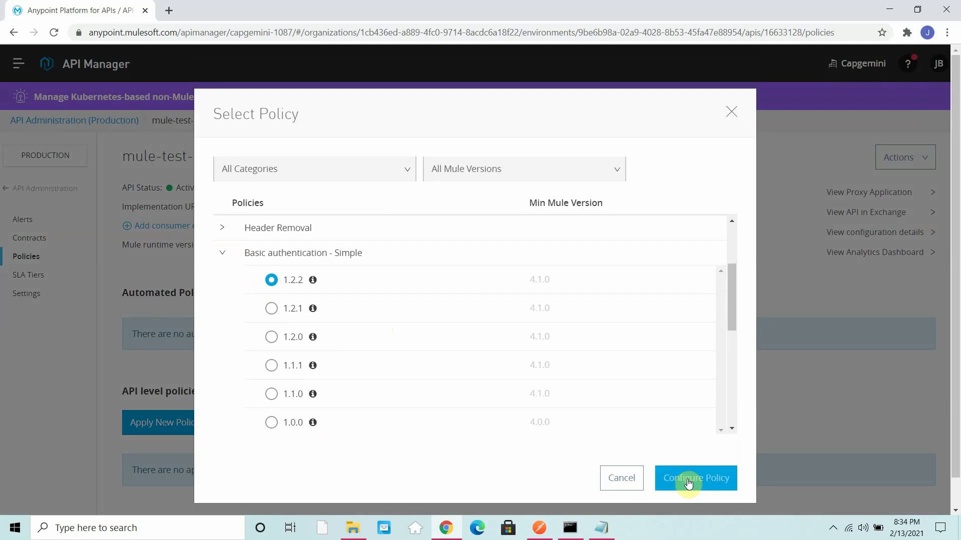
click(687, 483)
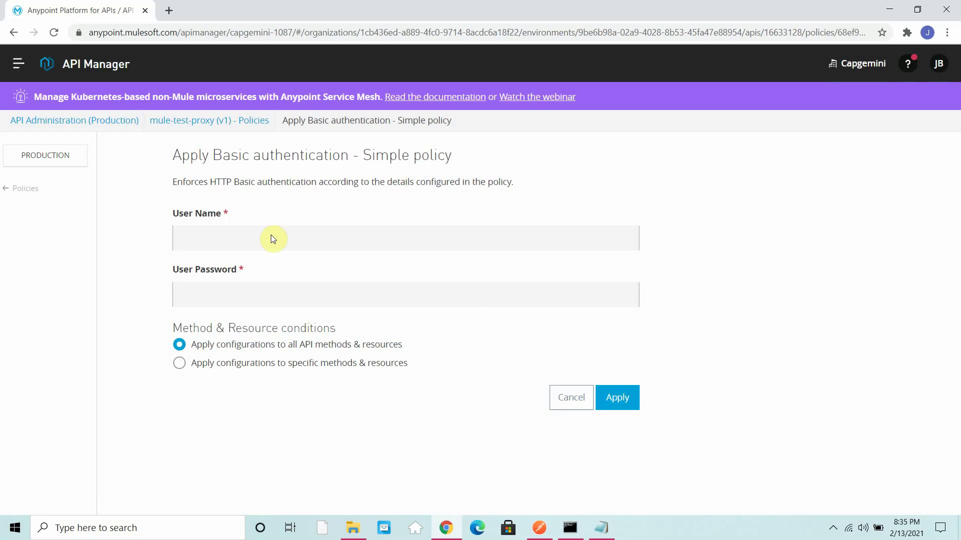
click(263, 239)
text(admin)
key(Tab)
text(admin)
click(617, 404)
click(570, 528)
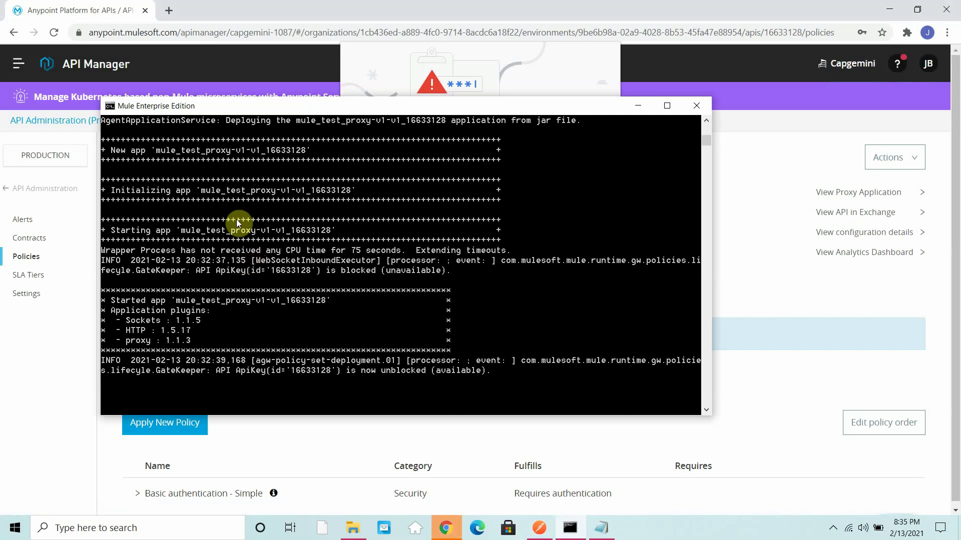
Step: Dismiss Chrome's password warning, send the proxy test request, and watch the console for policy deployment
click(826, 362)
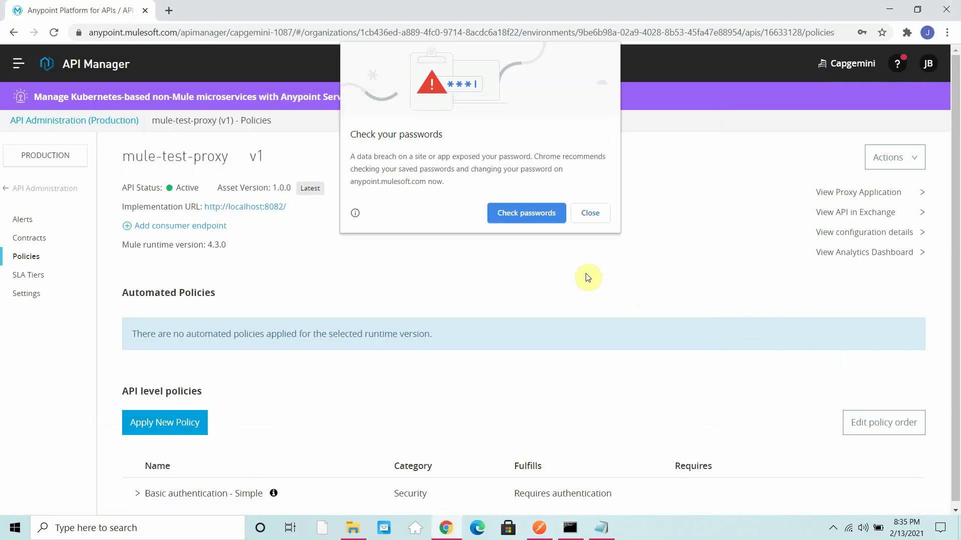
click(581, 219)
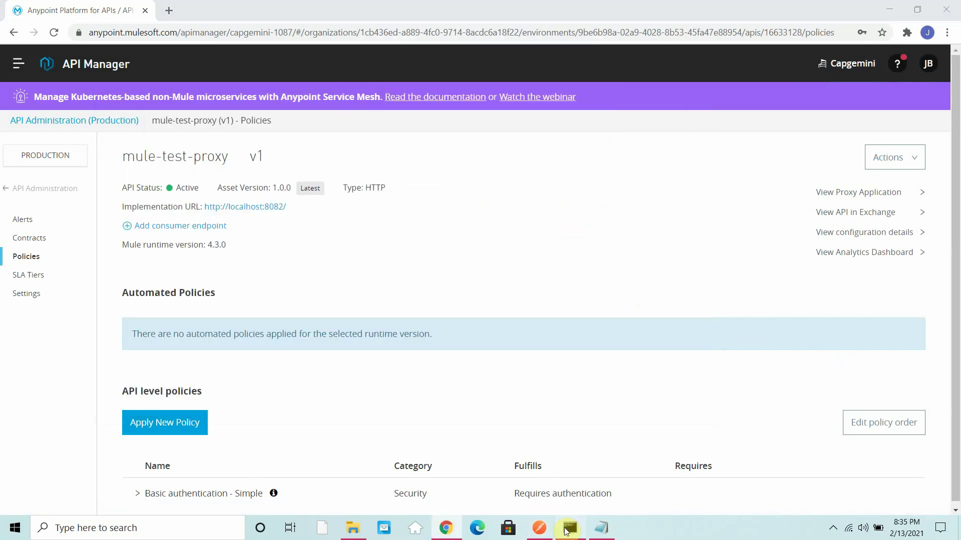
click(568, 529)
click(538, 528)
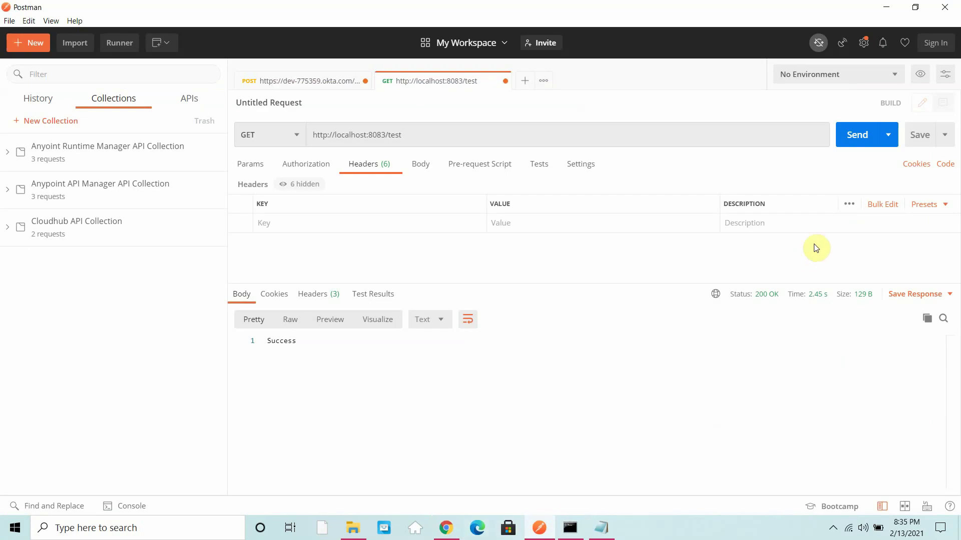
click(855, 140)
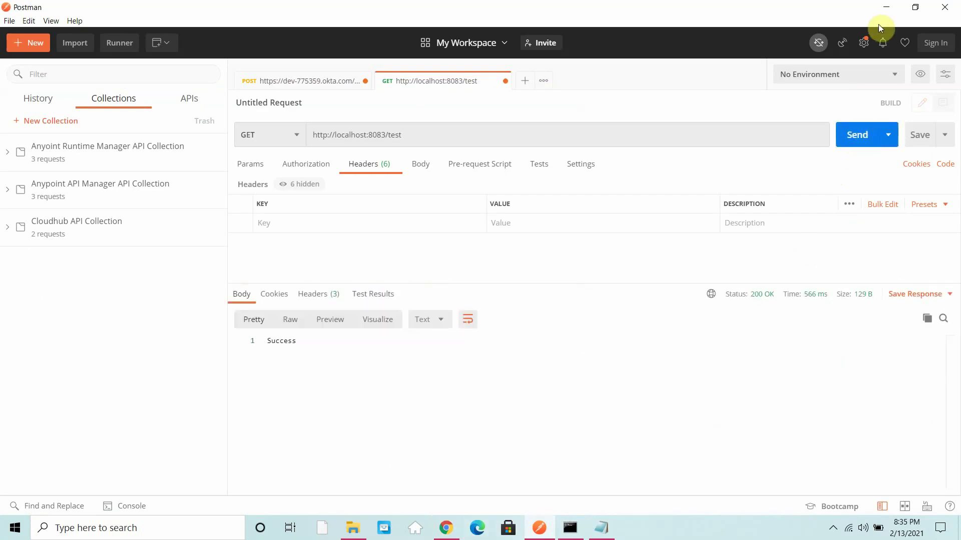
click(885, 8)
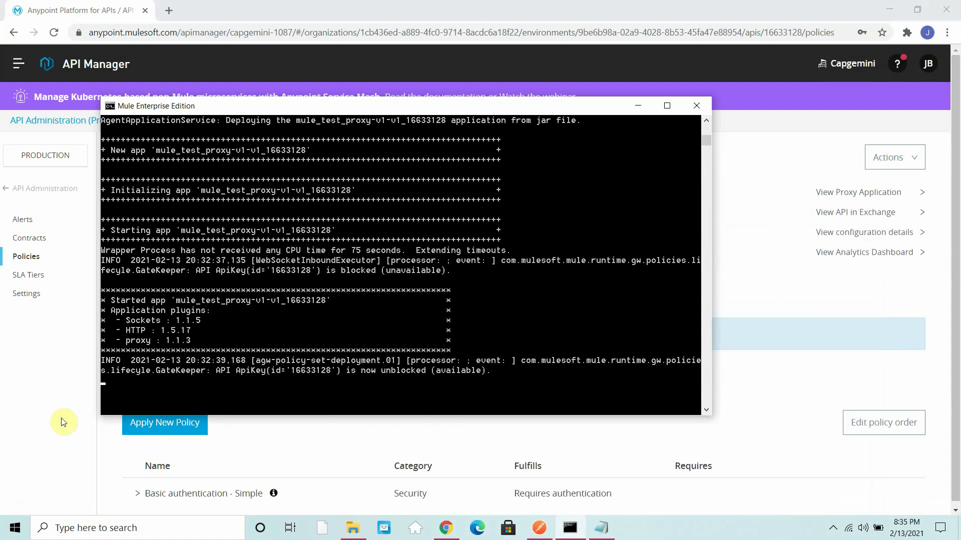
click(58, 403)
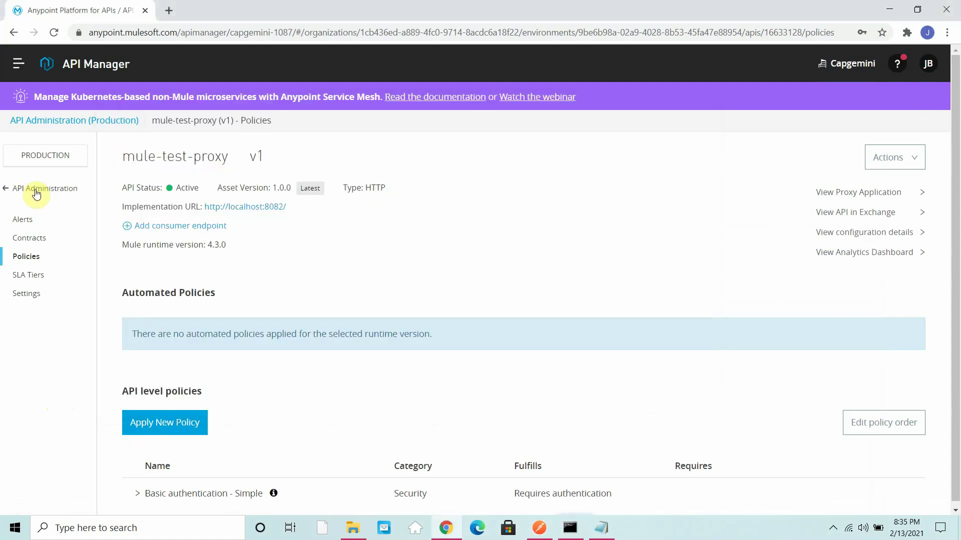
click(36, 190)
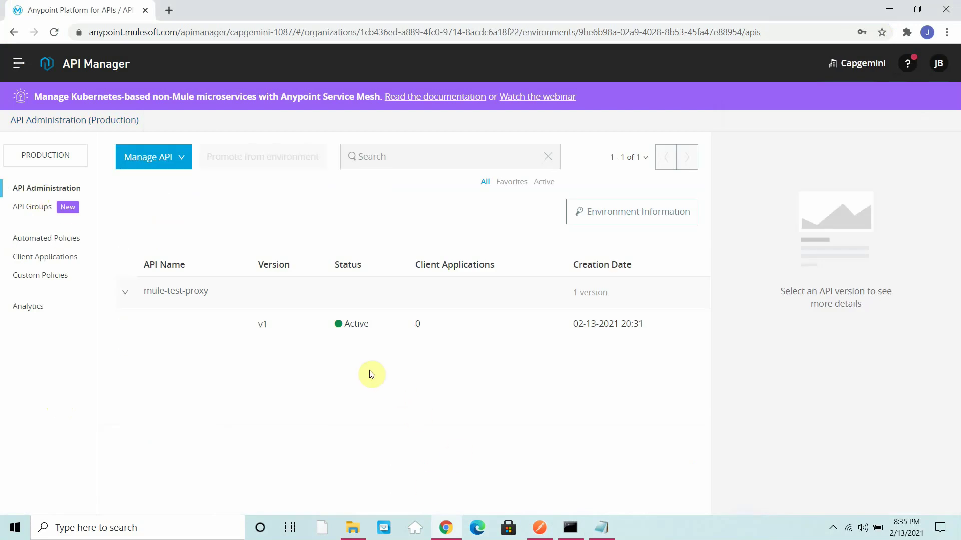
click(571, 529)
click(359, 337)
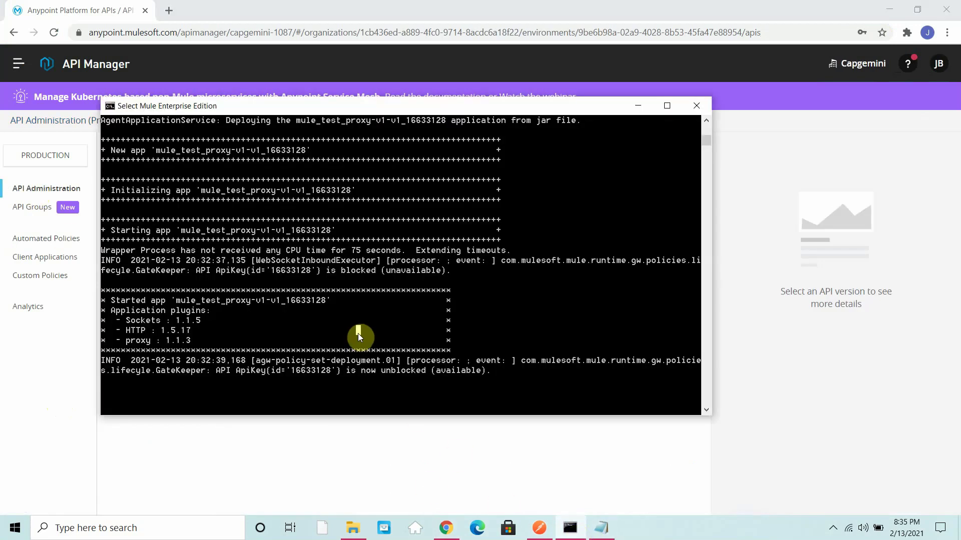
right_click(358, 334)
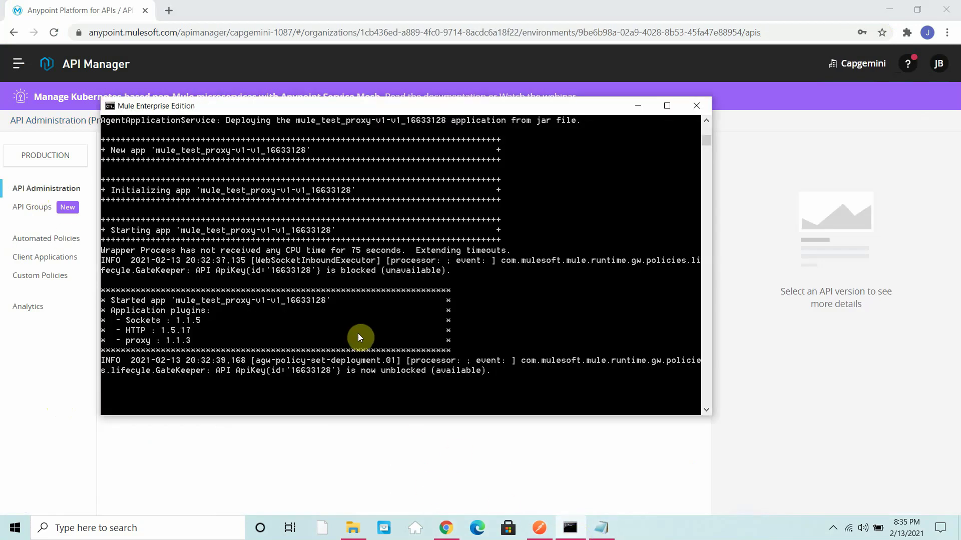
Step: Resend the localhost:8083/test request until it returns 401 Unauthorized
click(540, 528)
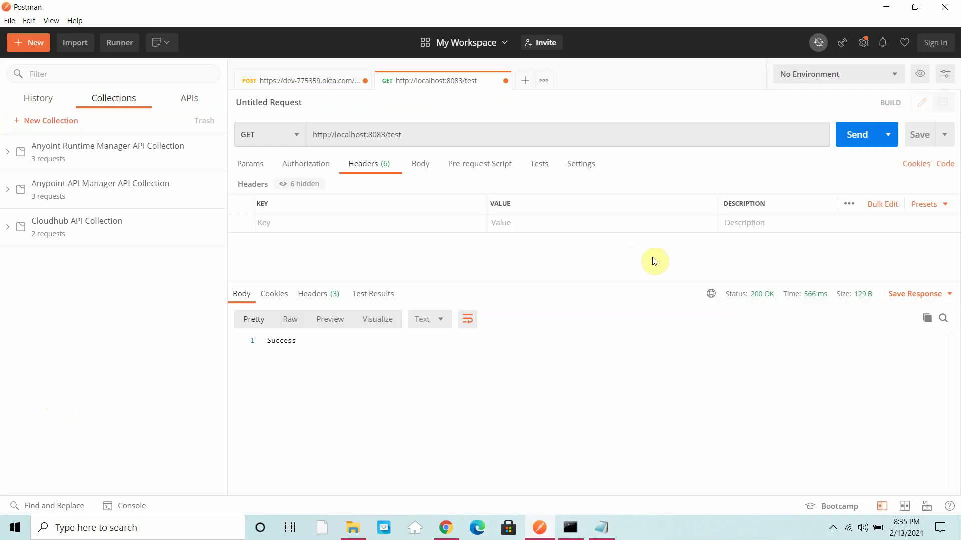
click(849, 139)
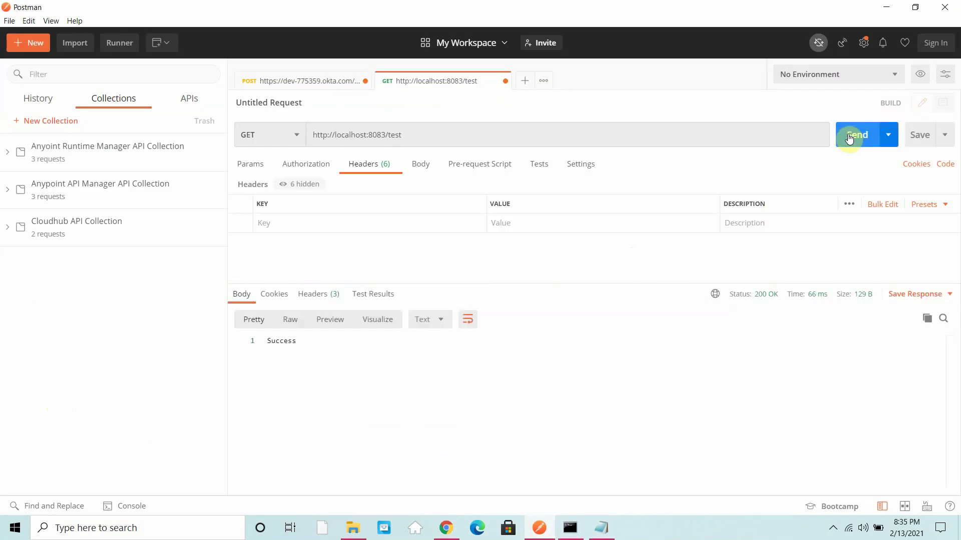
click(849, 139)
key(ctrl+Return)
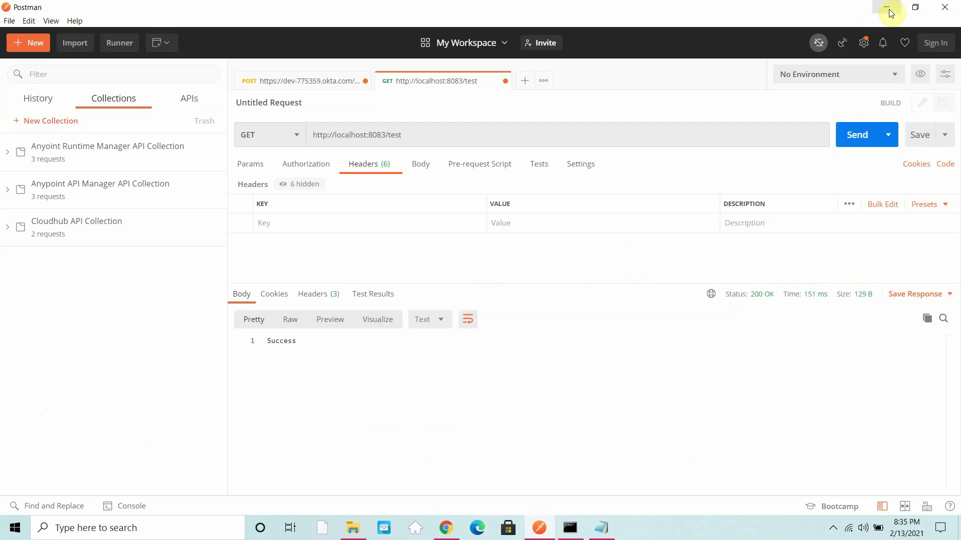
click(889, 10)
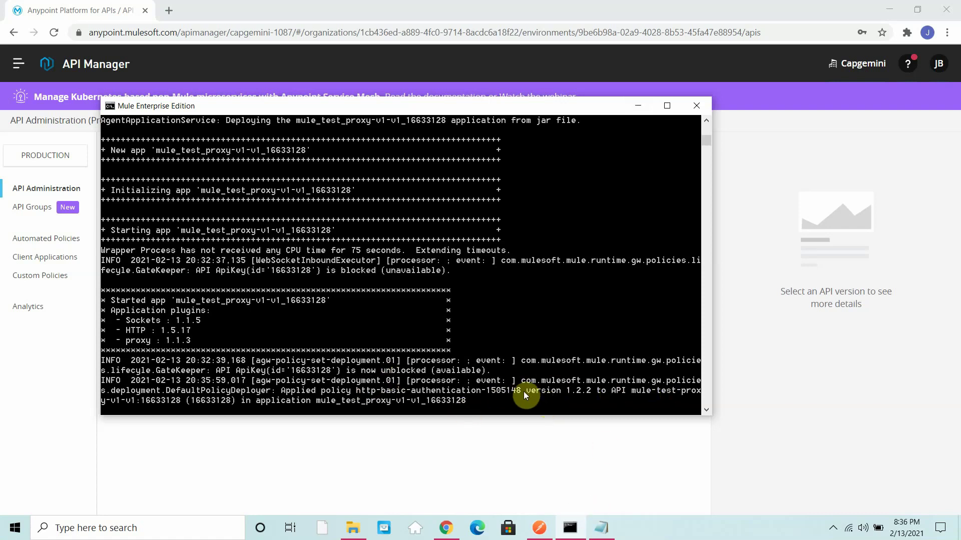
click(539, 528)
click(859, 134)
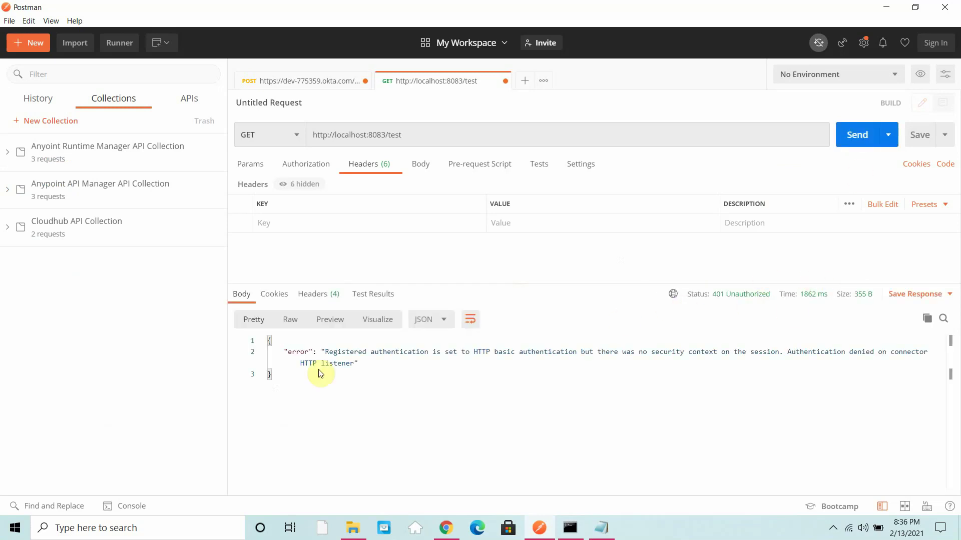
Step: Set Basic Auth with the policy's user name and password on the request and send it
click(301, 169)
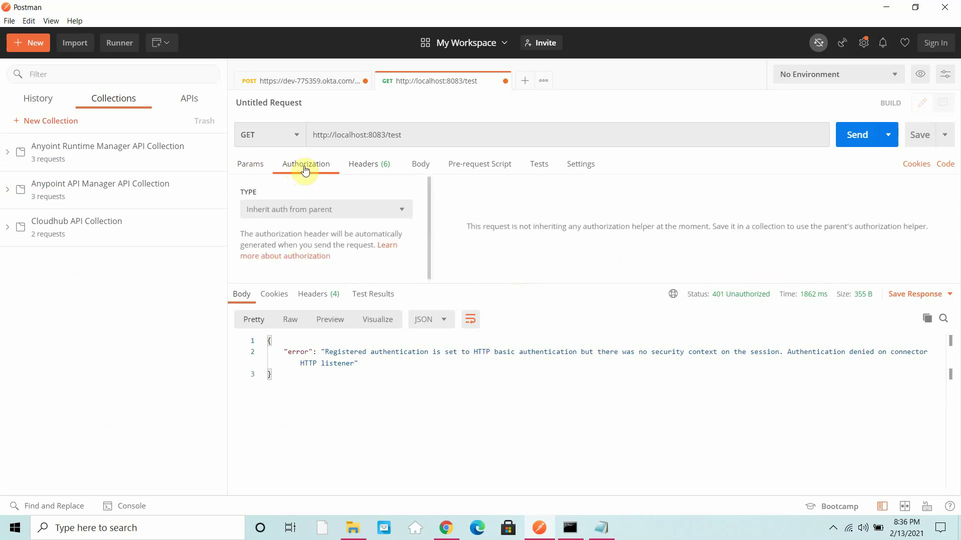
click(319, 210)
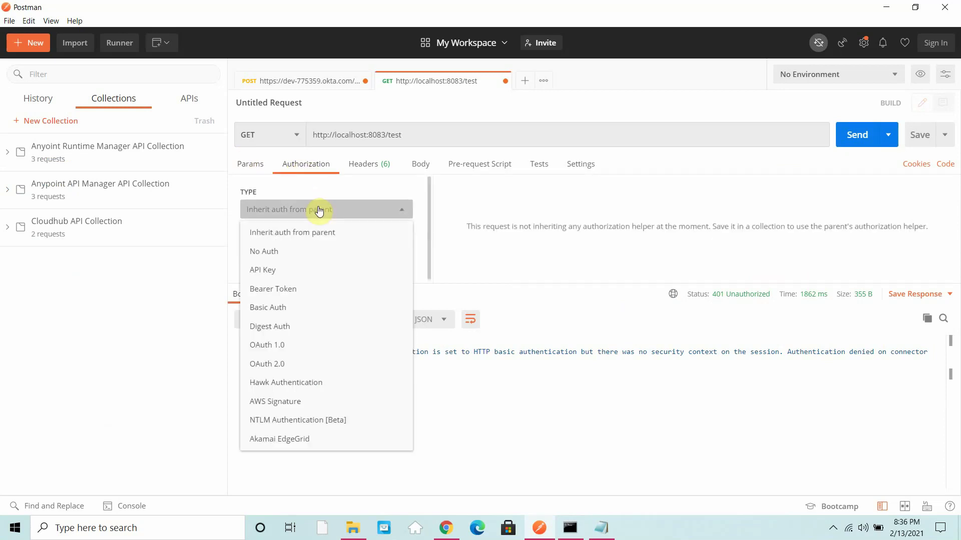
click(274, 308)
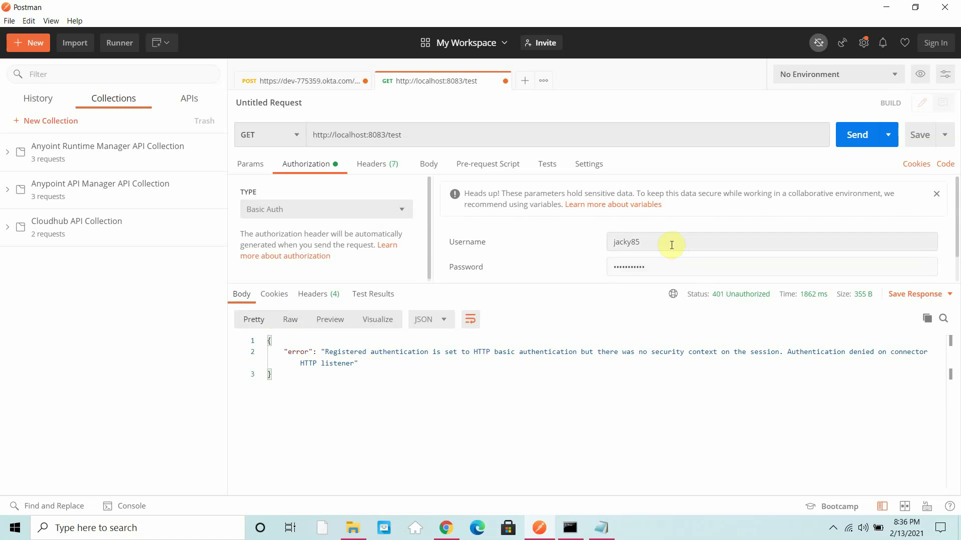
drag(671, 246, 451, 242)
text(admin)
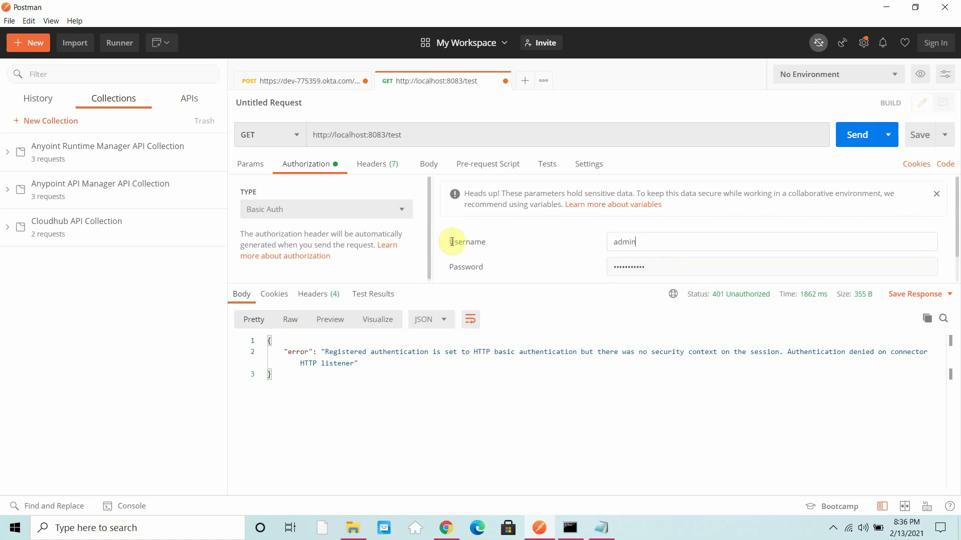
key(Tab)
text(a)
click(847, 145)
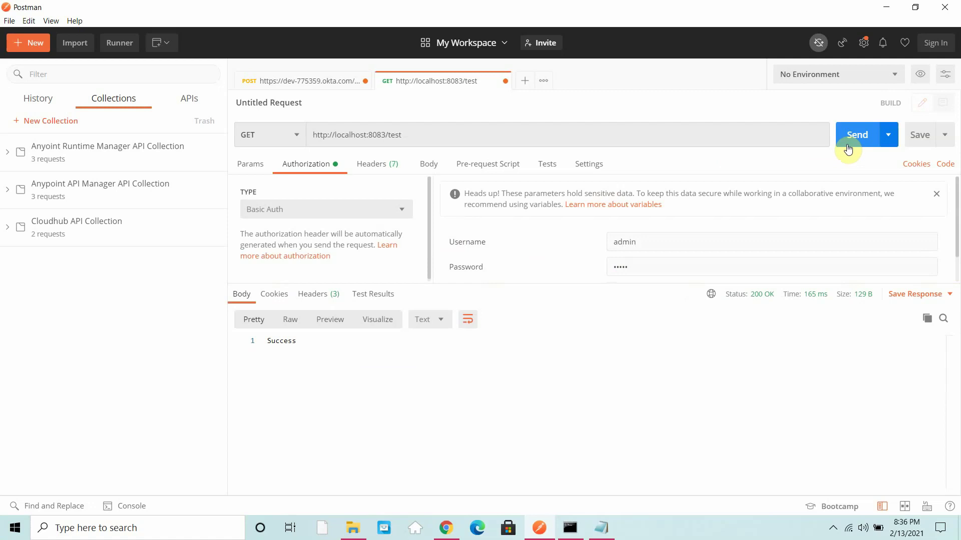
Step: Leave Postman for the browser and open Secrets Manager from the platform menu
click(888, 8)
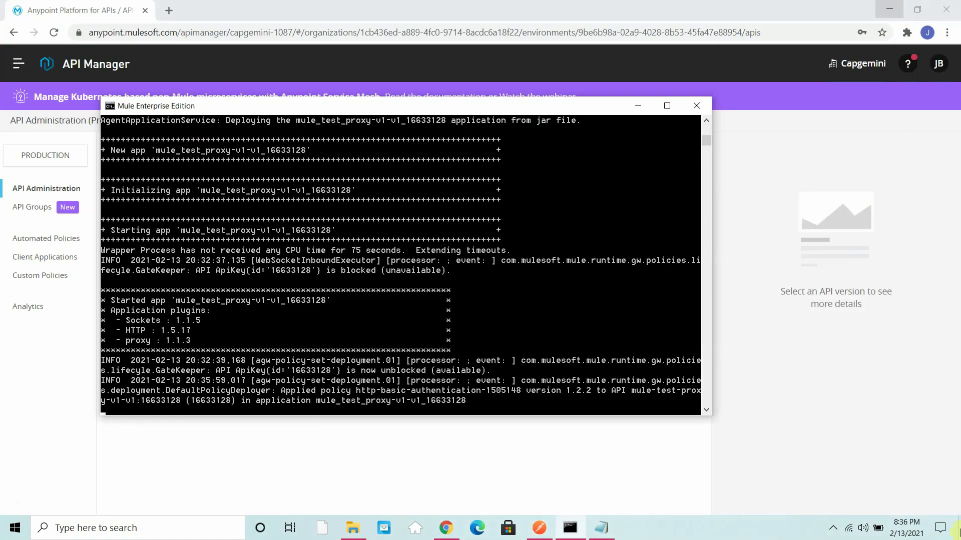
click(73, 428)
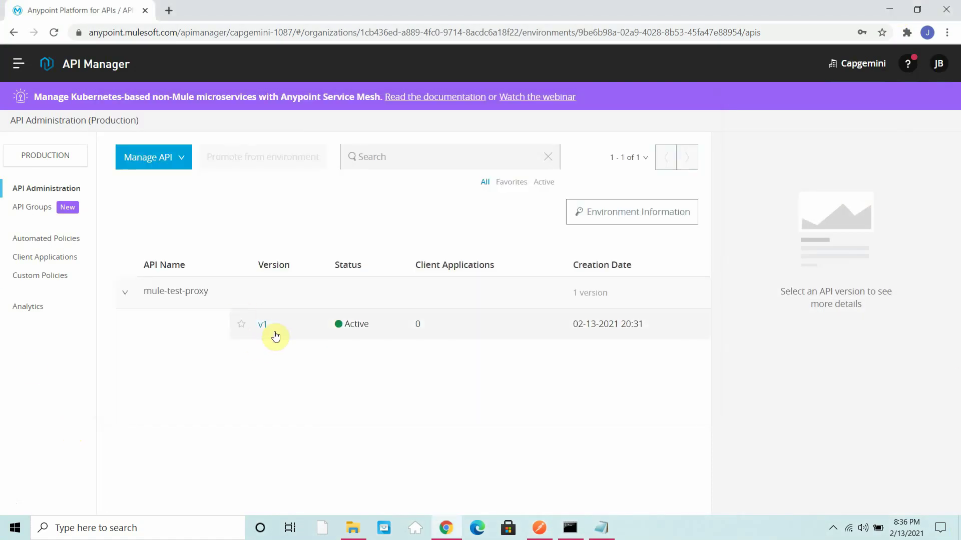
click(16, 56)
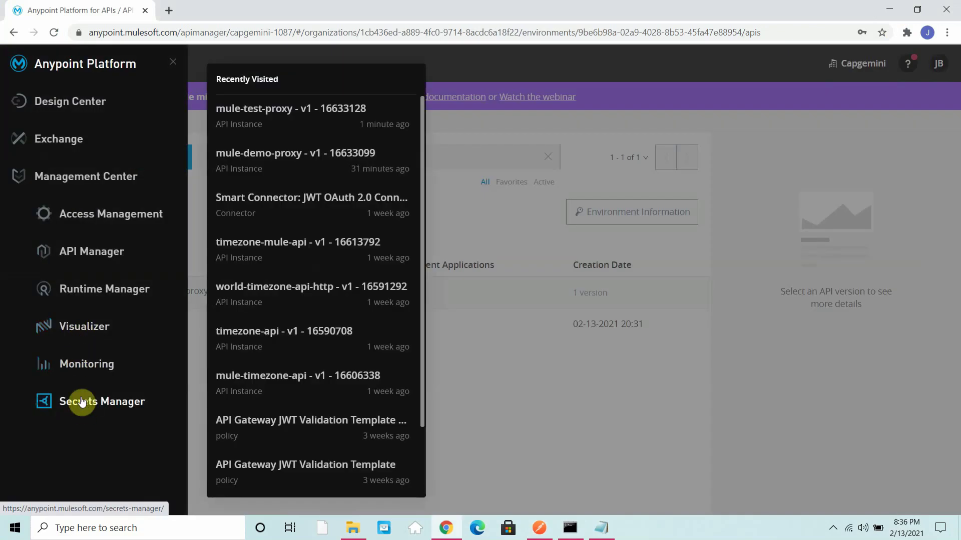
click(82, 402)
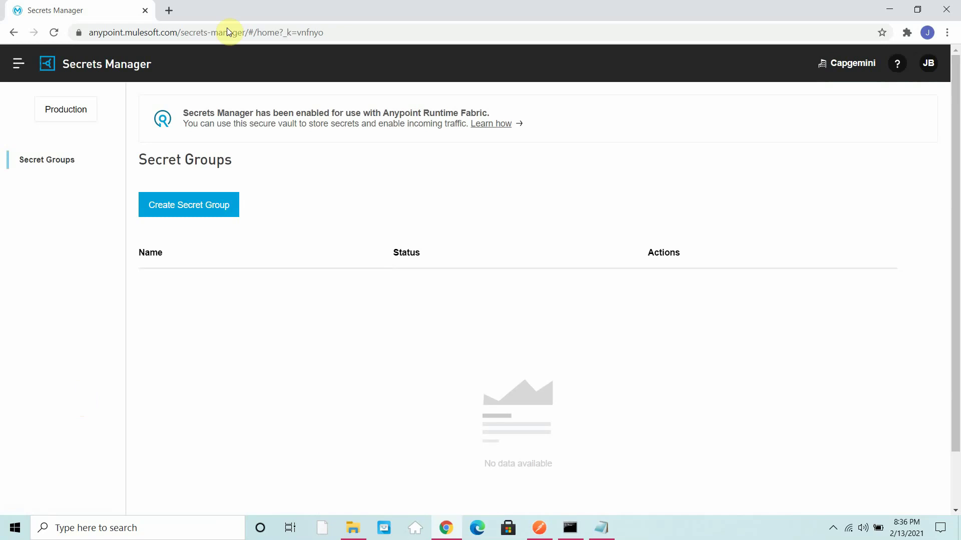
scroll(128, 401, down, 2)
Step: Create a downloadable secret group named mule-secret-group
click(217, 149)
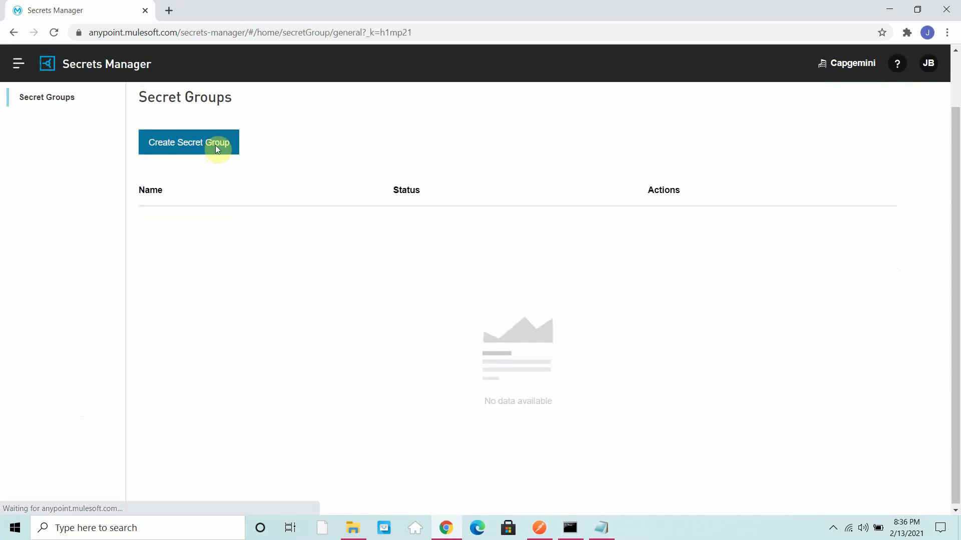
click(257, 154)
text(mule-secre)
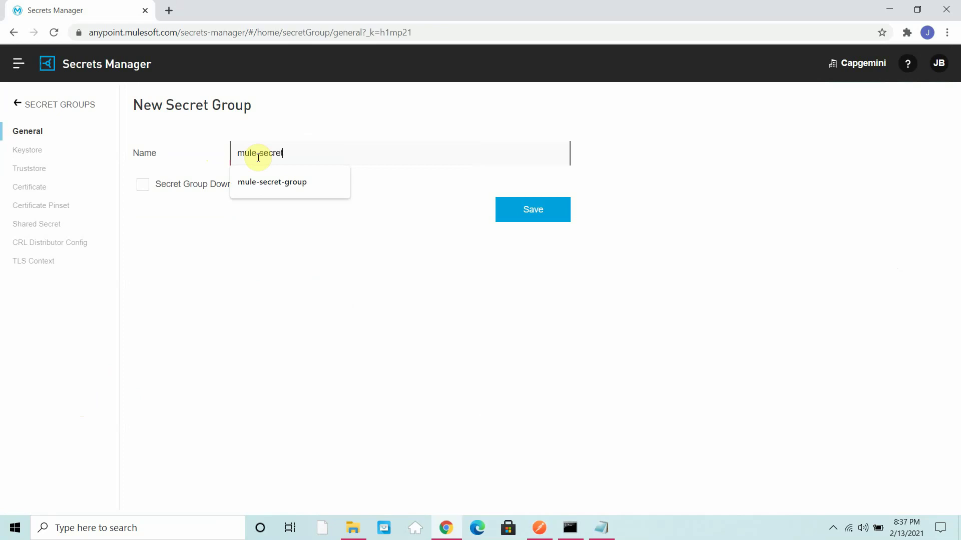
text(t)
key(Down)
key(Return)
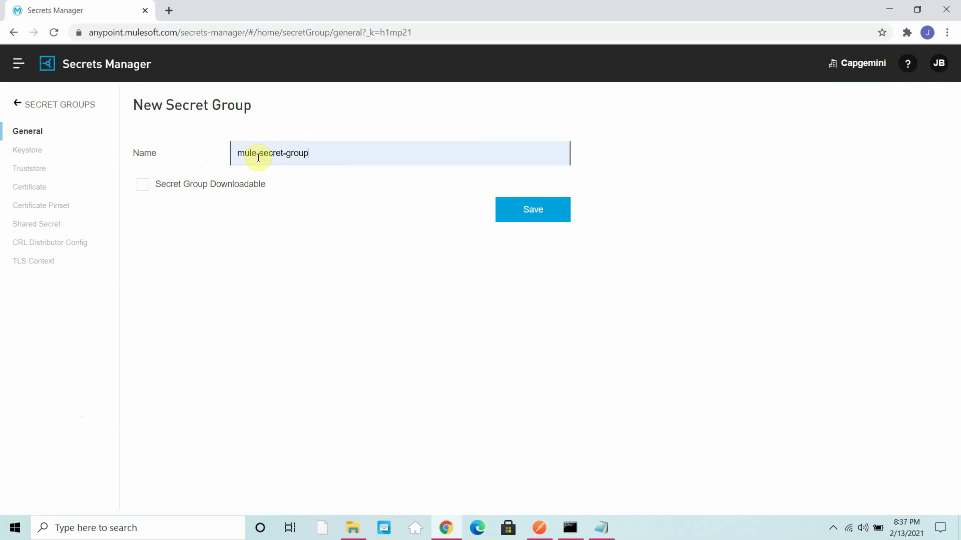
click(143, 185)
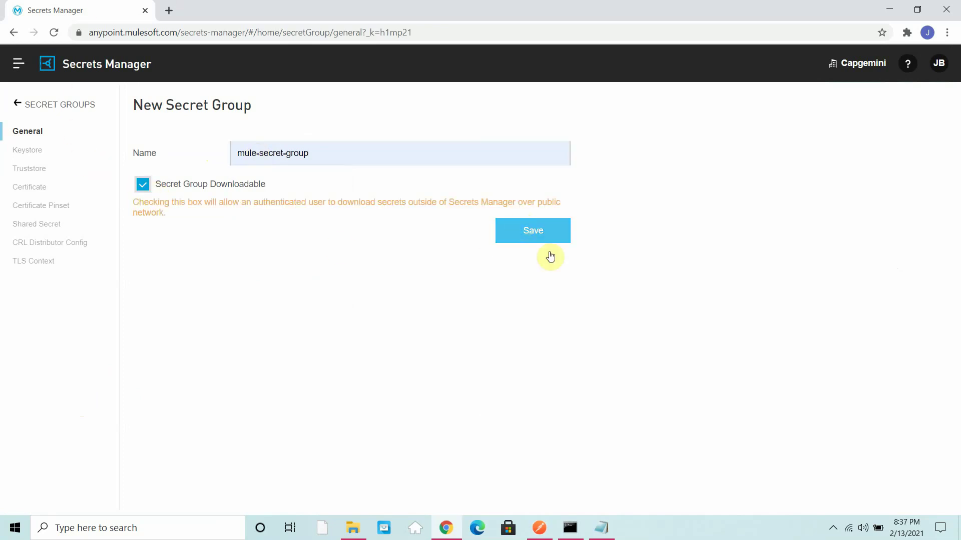
click(538, 240)
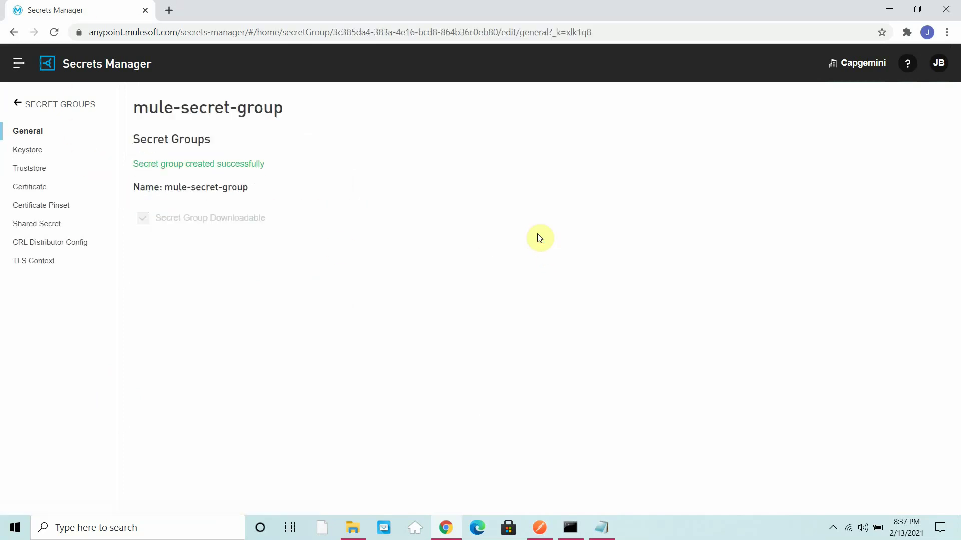
Step: Add a JKS keystore named mulekeystore using C:\Certificates\server-keystore.jks
click(32, 153)
click(159, 181)
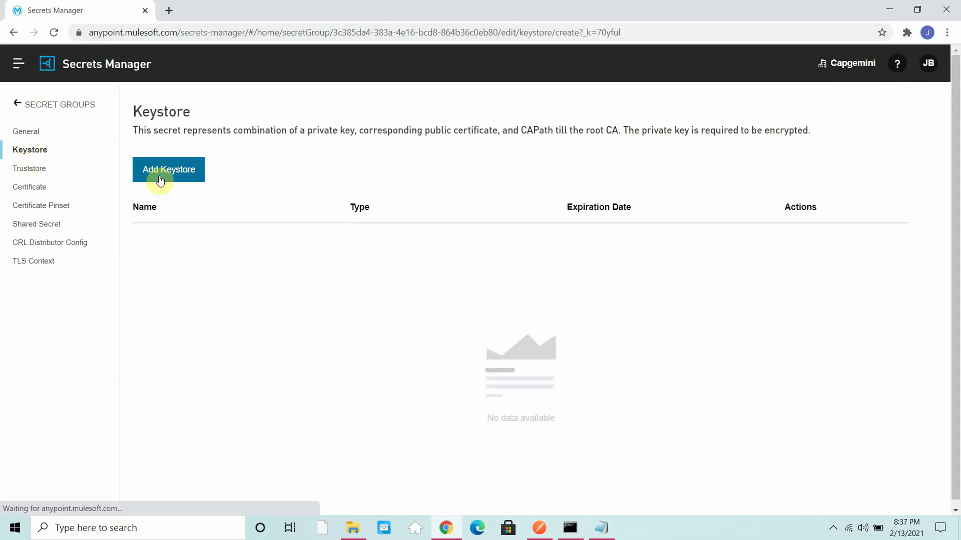
click(268, 176)
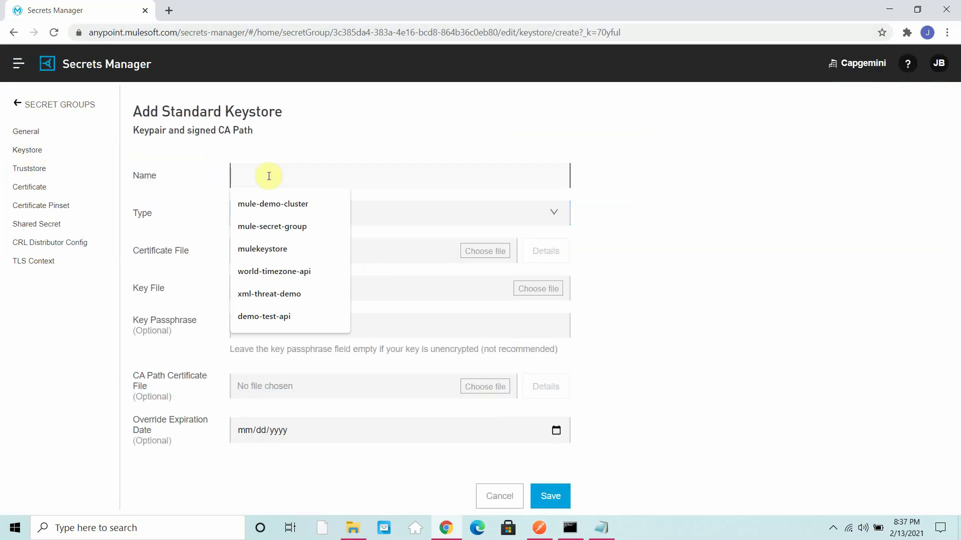
text(mulekeystore)
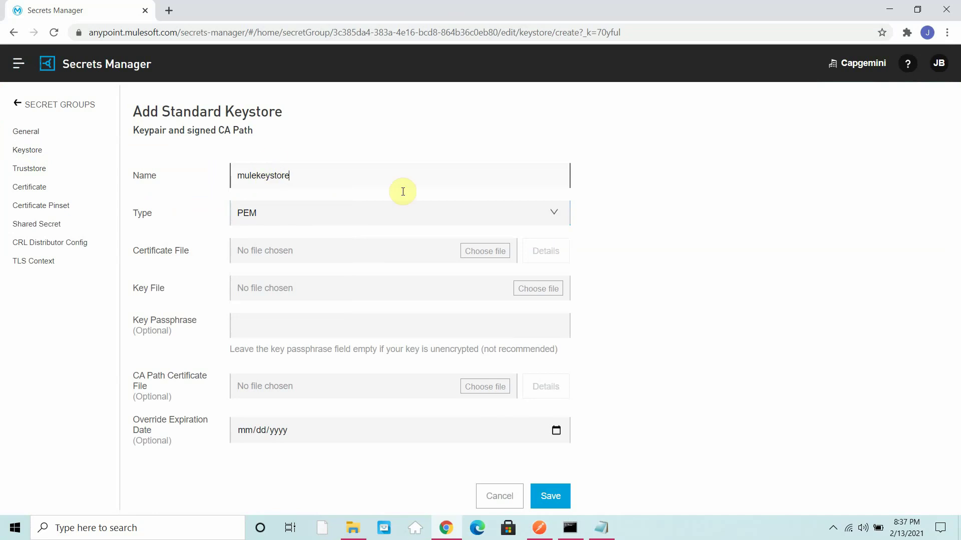
click(510, 211)
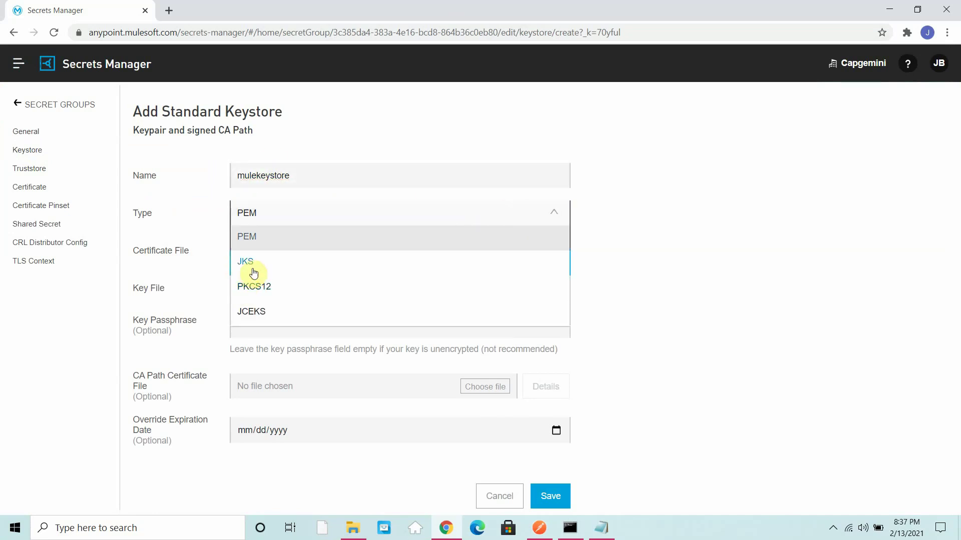
click(255, 271)
click(500, 255)
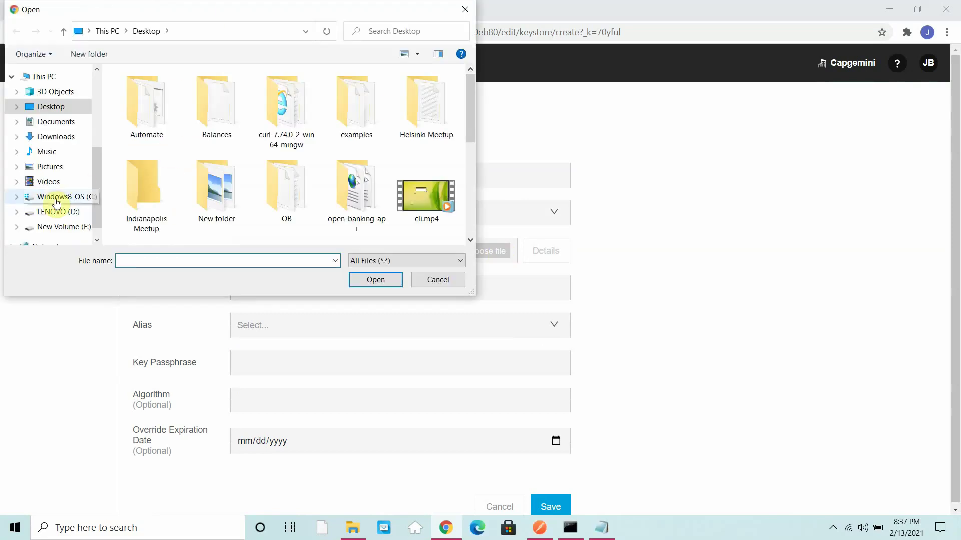
click(30, 198)
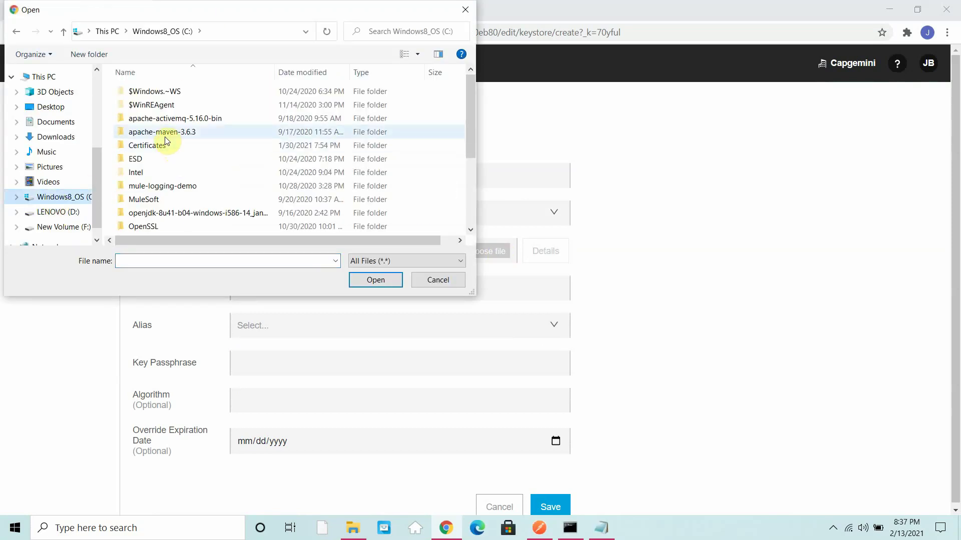
click(154, 146)
double_click(155, 145)
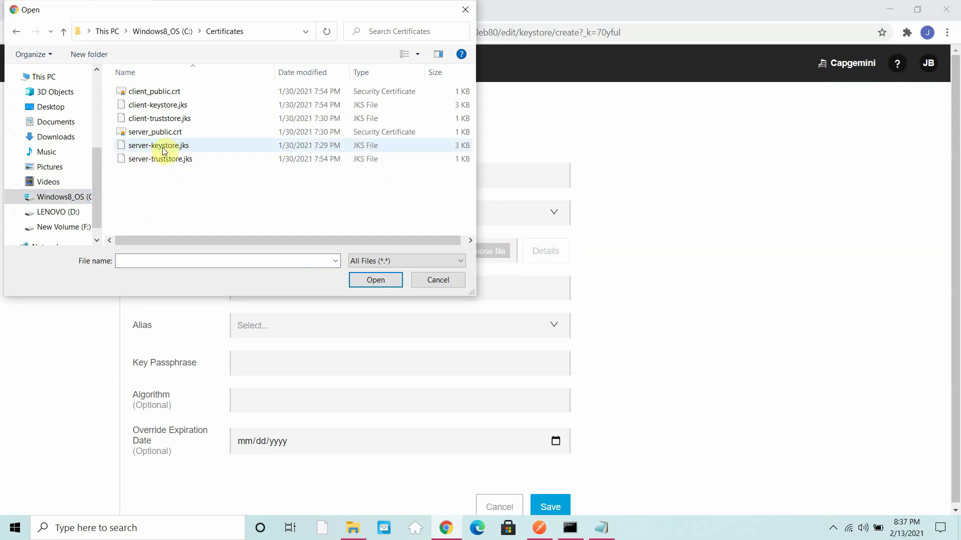
double_click(166, 148)
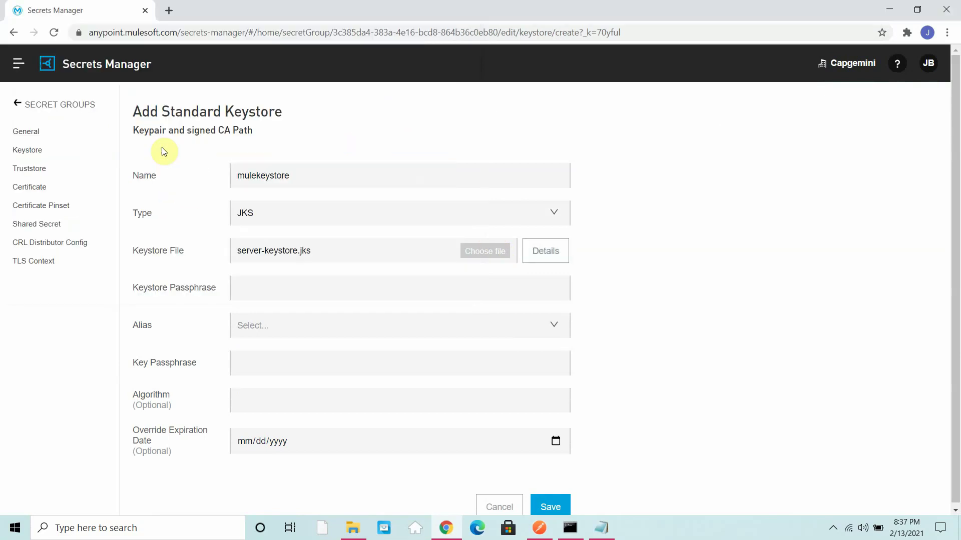
Step: Enter the keystore passphrase, choose alias mule-server with its key passphrase, and save the keystore
click(265, 293)
text(pa)
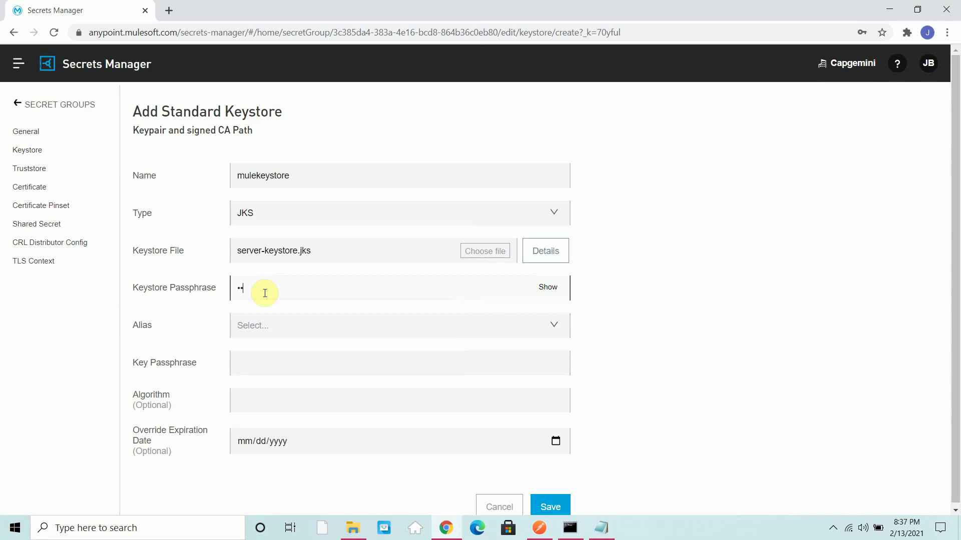
text(ssword)
click(278, 328)
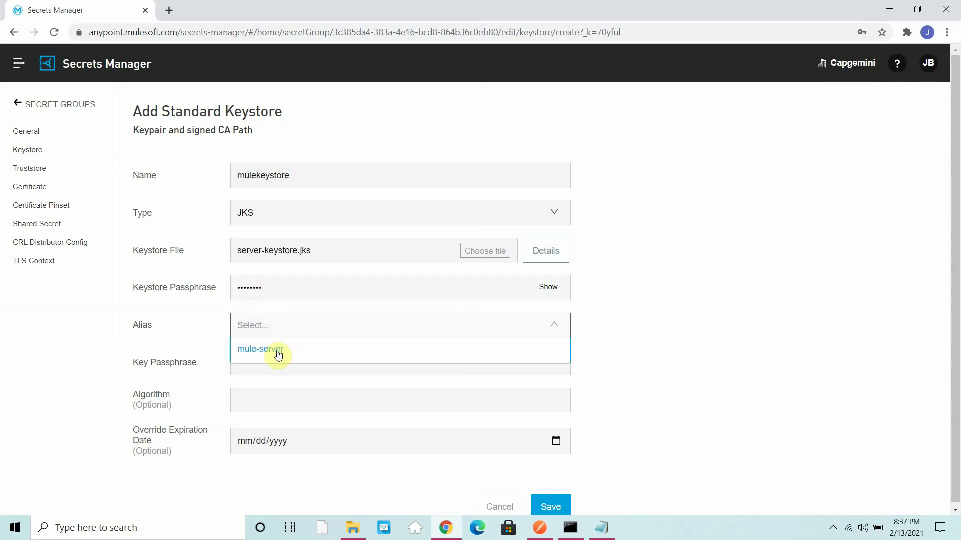
click(277, 350)
click(263, 361)
text(p)
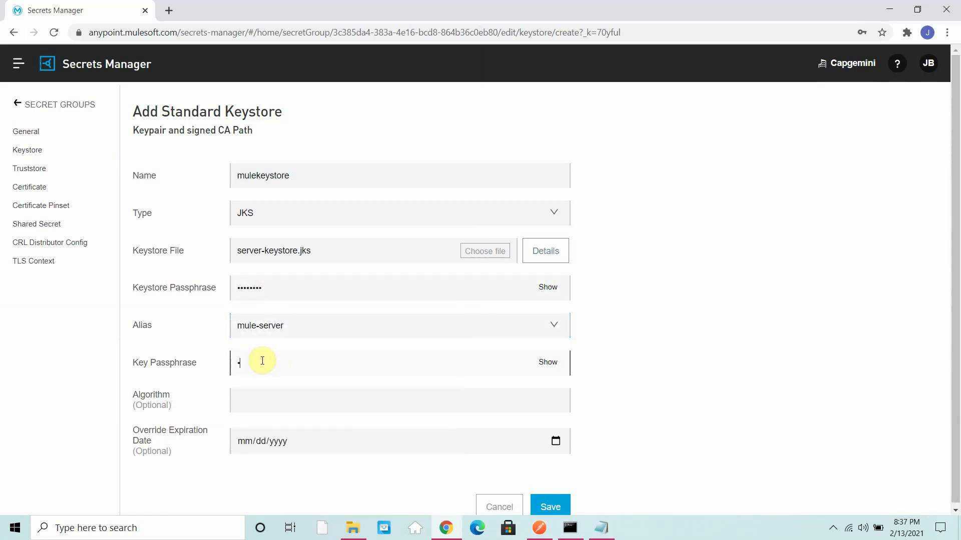
text(•••••••)
key(BackSpace)
key(BackSpace)
key(BackSpace)
key(BackSpace)
key(BackSpace)
key(BackSpace)
key(BackSpace)
key(BackSpace)
text(•)
click(544, 509)
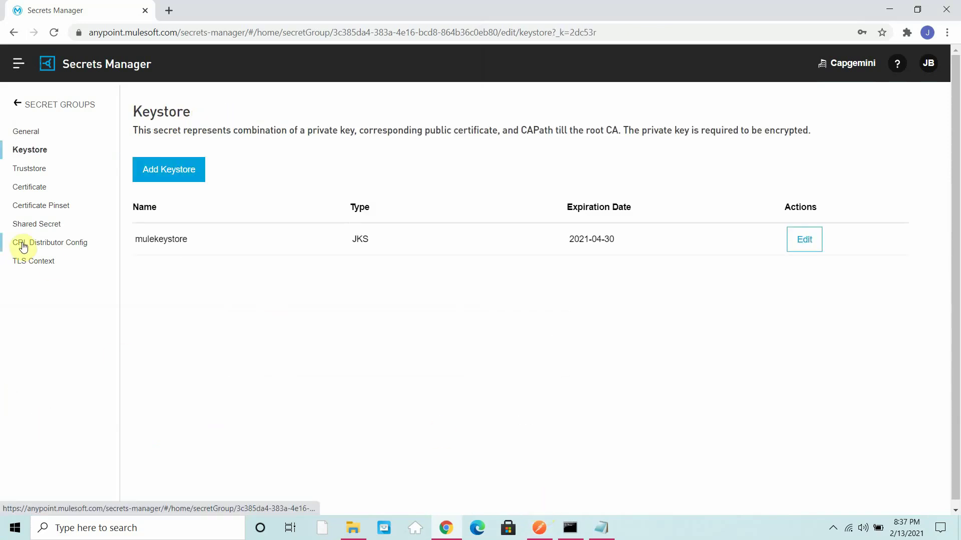
Step: Add TLS context muletls with target Mule and keystore mulekeystore
click(34, 261)
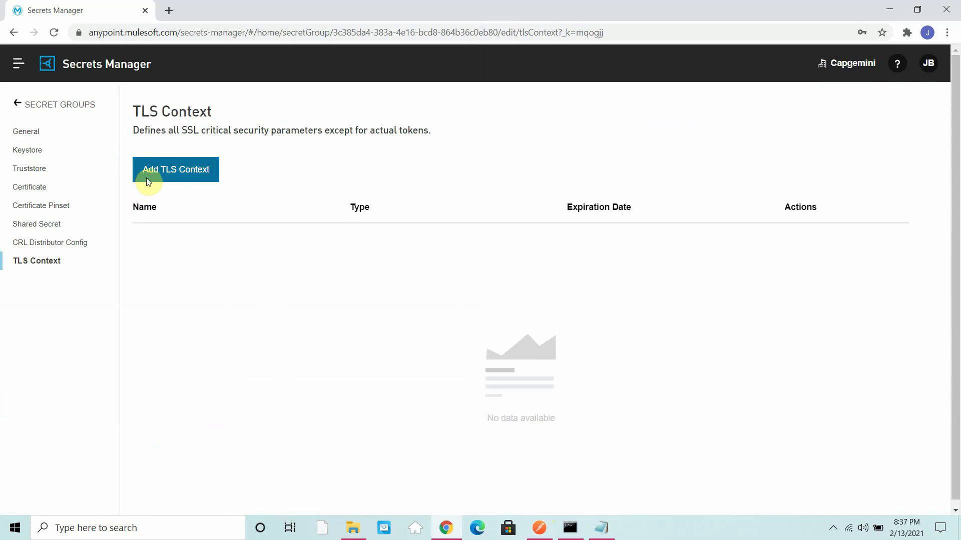
click(146, 180)
click(348, 166)
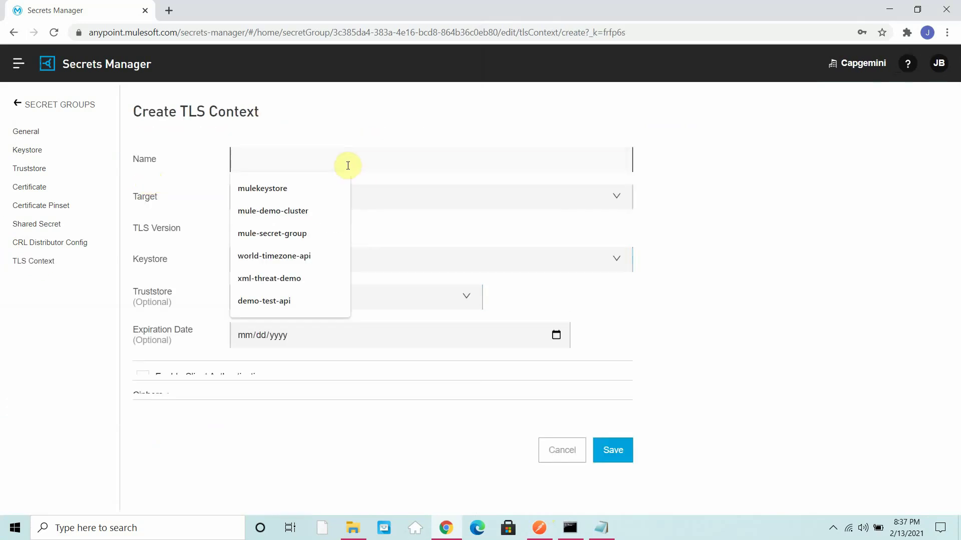
click(618, 199)
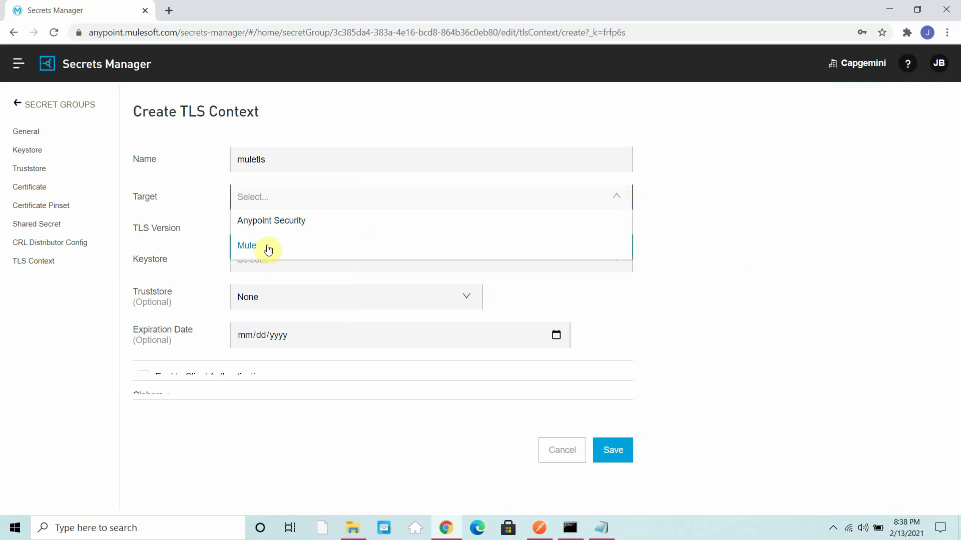
click(268, 250)
click(251, 290)
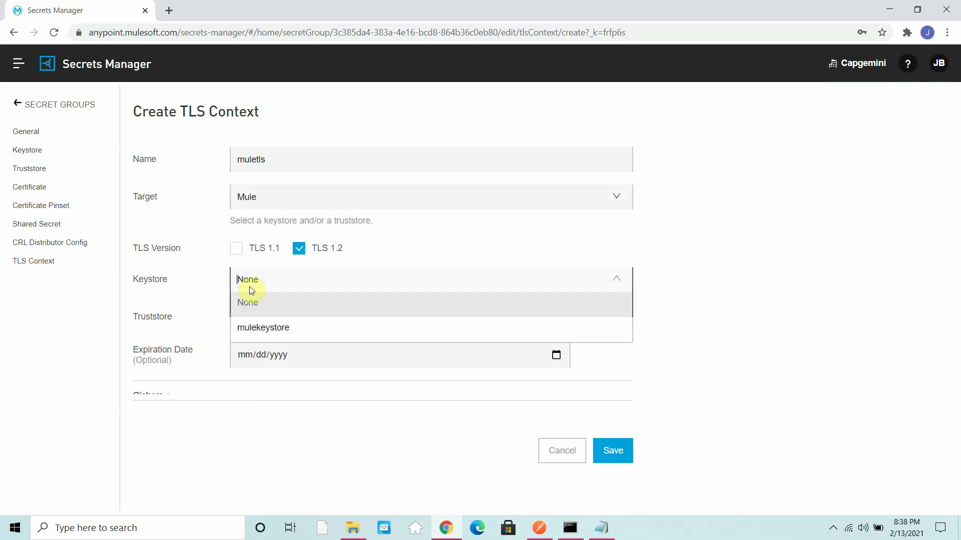
click(257, 333)
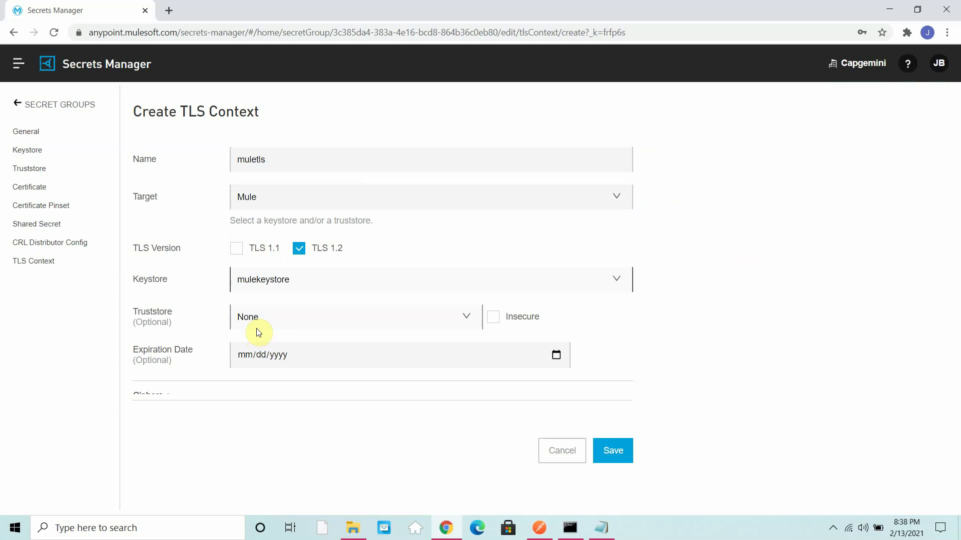
click(625, 459)
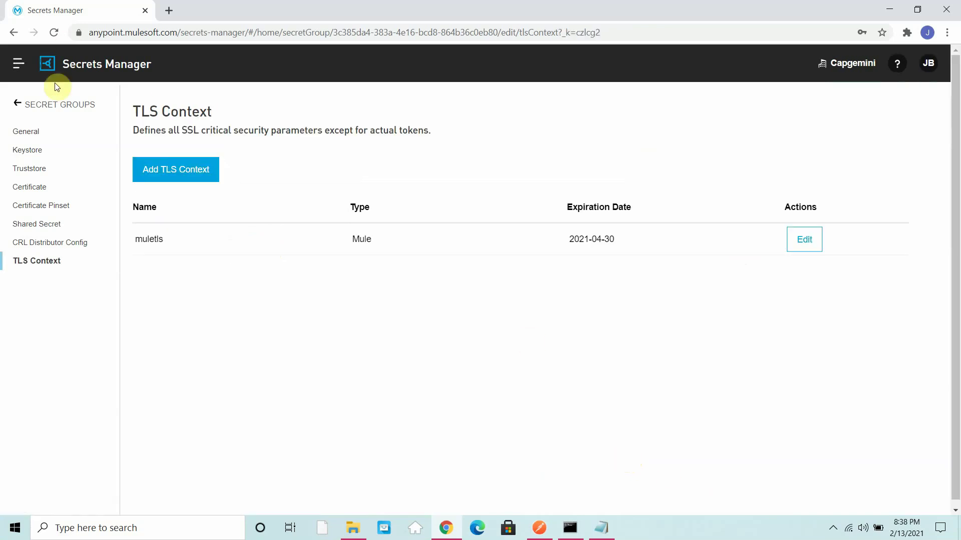
Step: Finish mule-secret-group from the Secret Groups list and go to API Manager
click(57, 104)
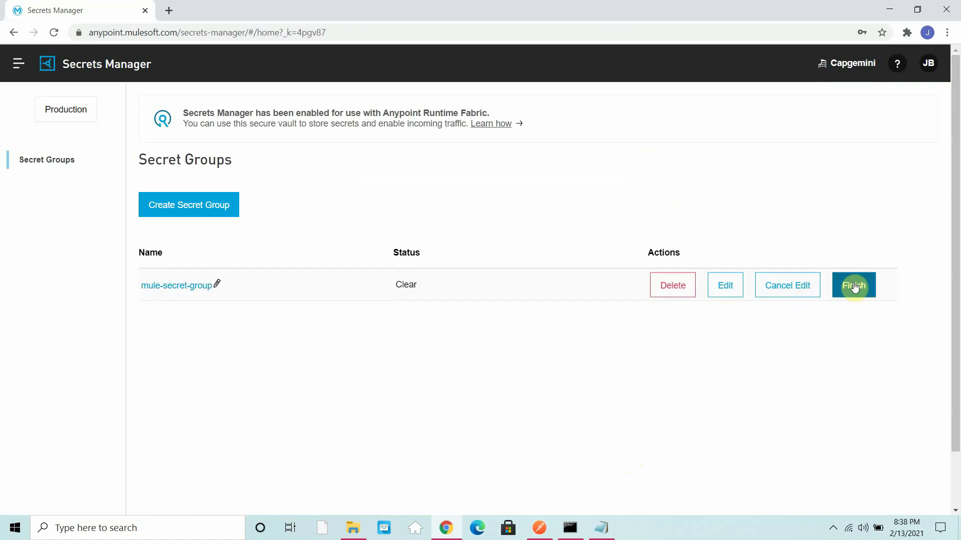
click(854, 287)
click(570, 342)
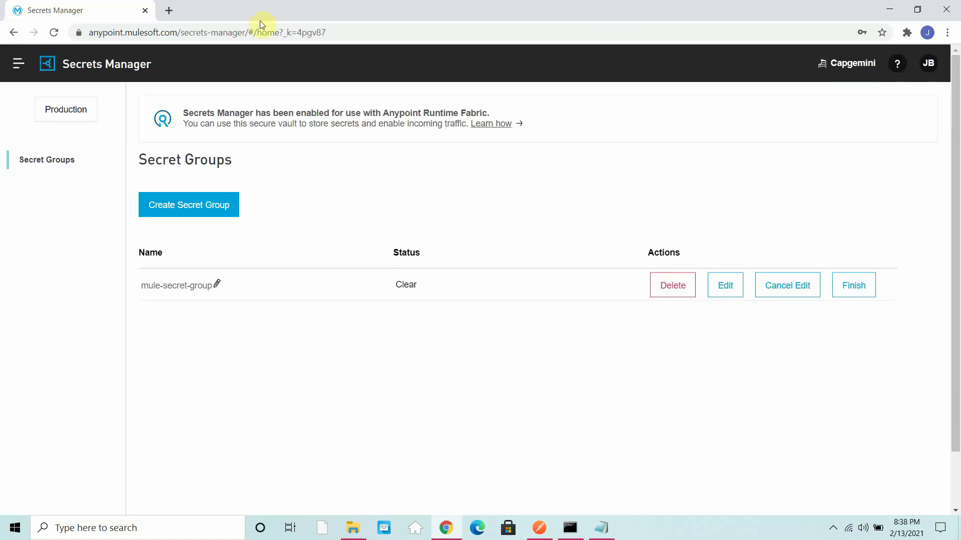
click(18, 64)
click(91, 254)
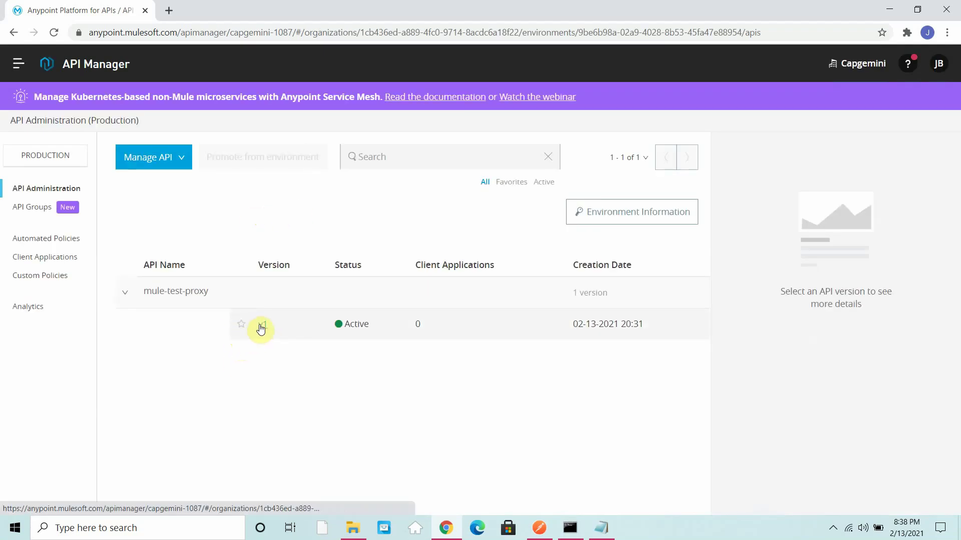
Step: Open the mule-test-proxy v1 settings and reveal its advanced proxy options
click(260, 326)
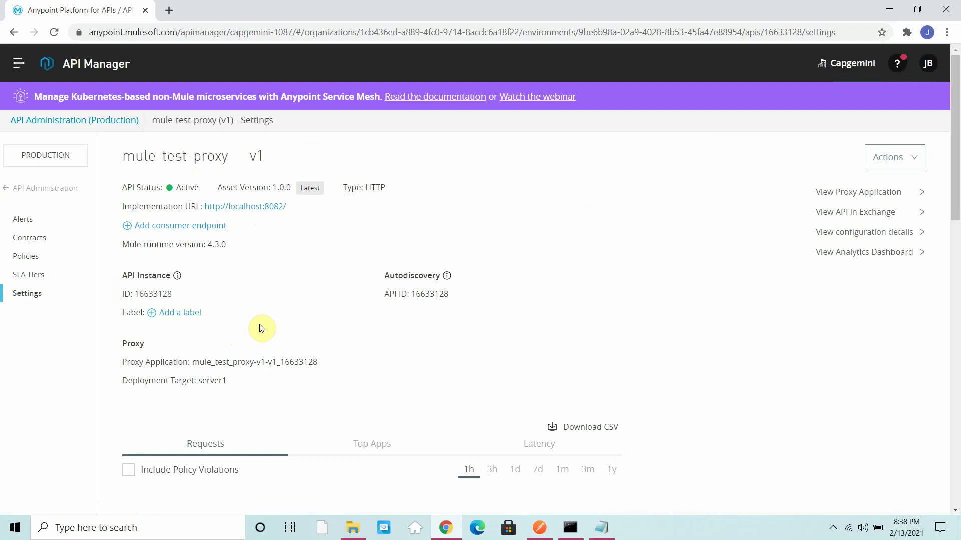
scroll(261, 329, down, 12)
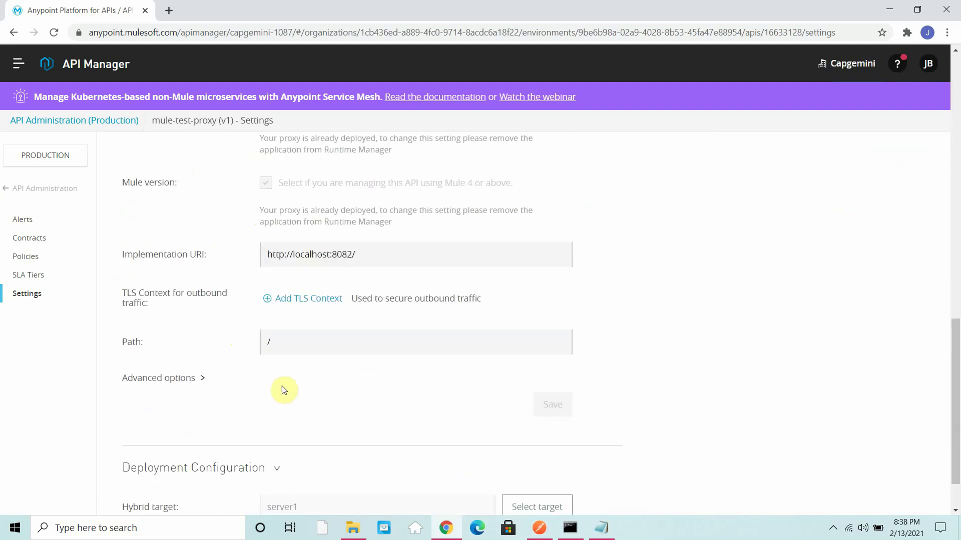
click(273, 413)
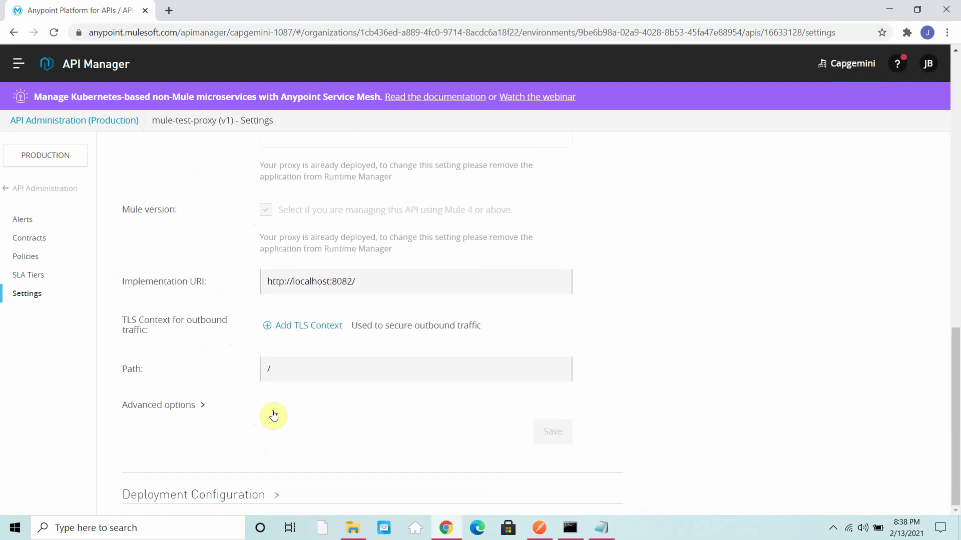
scroll(257, 385, up, 2)
scroll(257, 386, down, 2)
click(254, 495)
scroll(258, 359, down, 2)
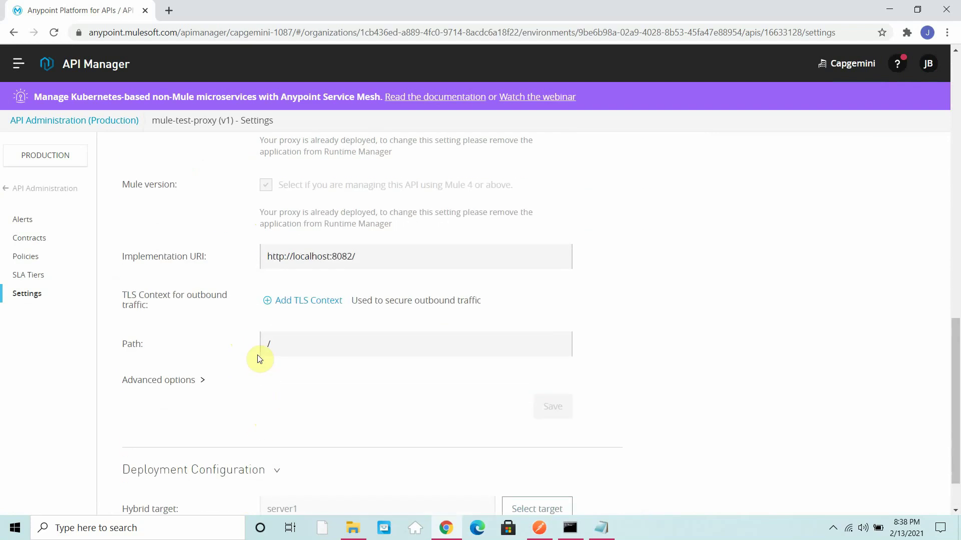
scroll(258, 358, up, 1)
scroll(204, 345, up, 8)
scroll(240, 348, down, 9)
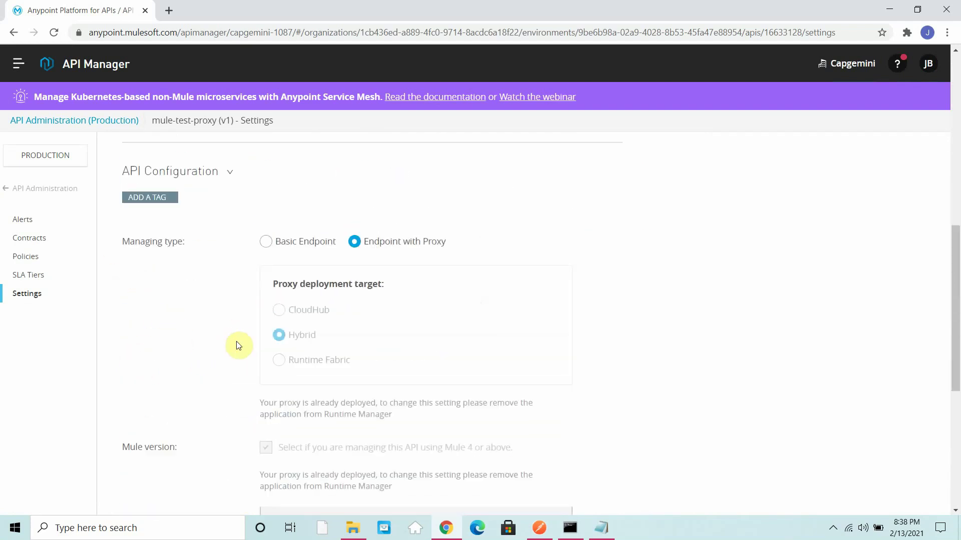
scroll(169, 385, up, 1)
click(170, 382)
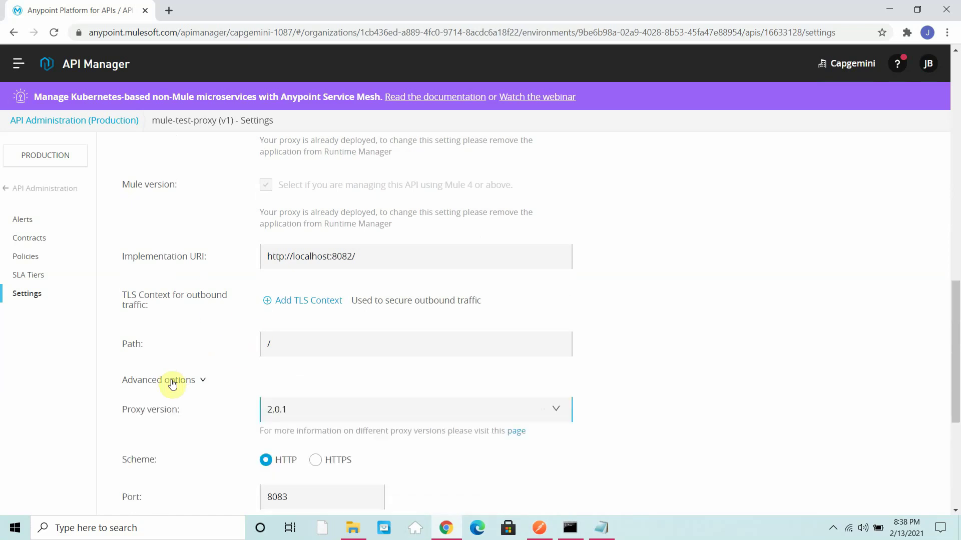
scroll(243, 334, down, 5)
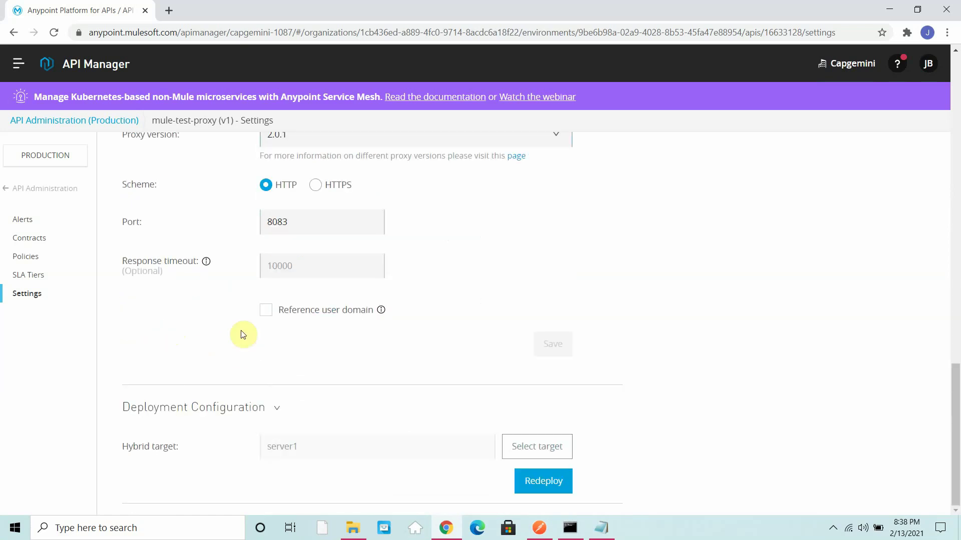
Step: Set the scheme to HTTPS with inbound TLS context muletls from mule-secret-group
click(315, 186)
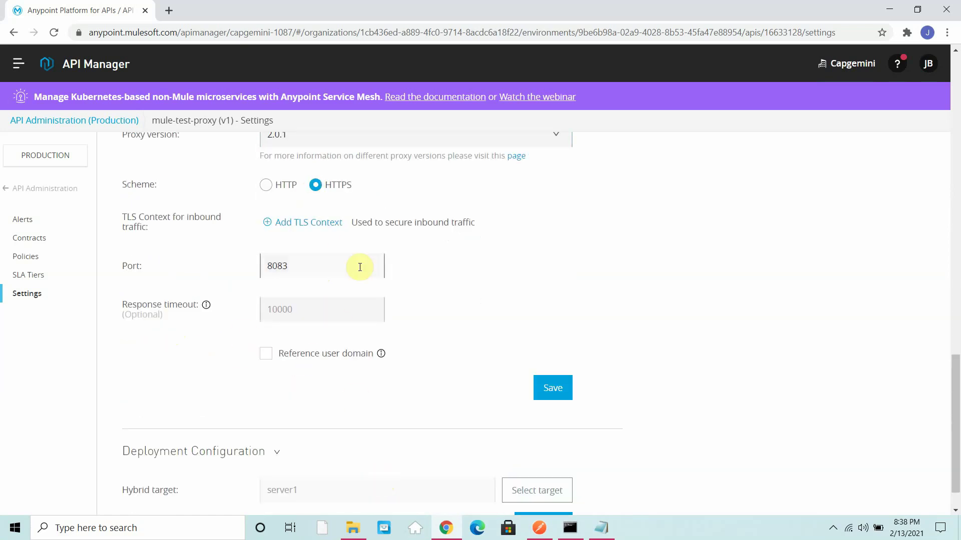
click(294, 226)
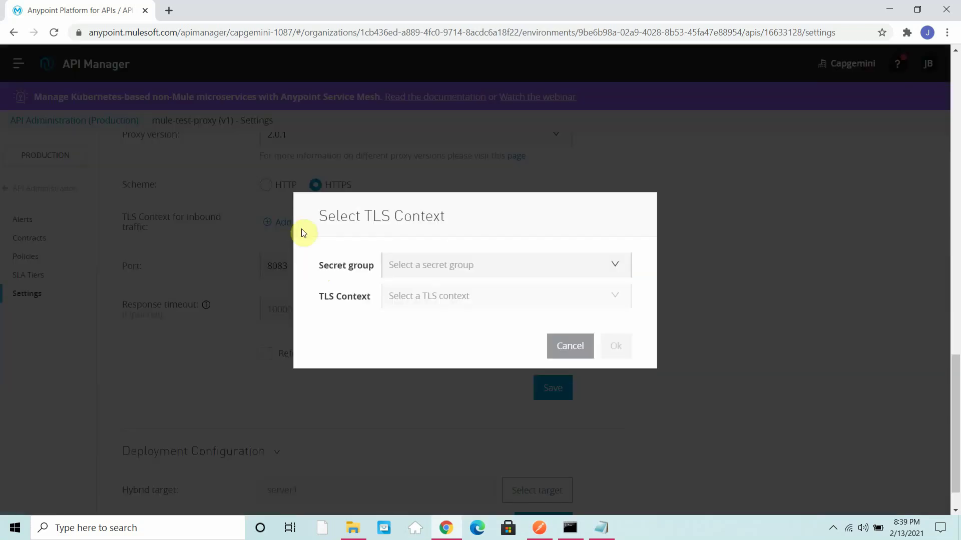
click(485, 266)
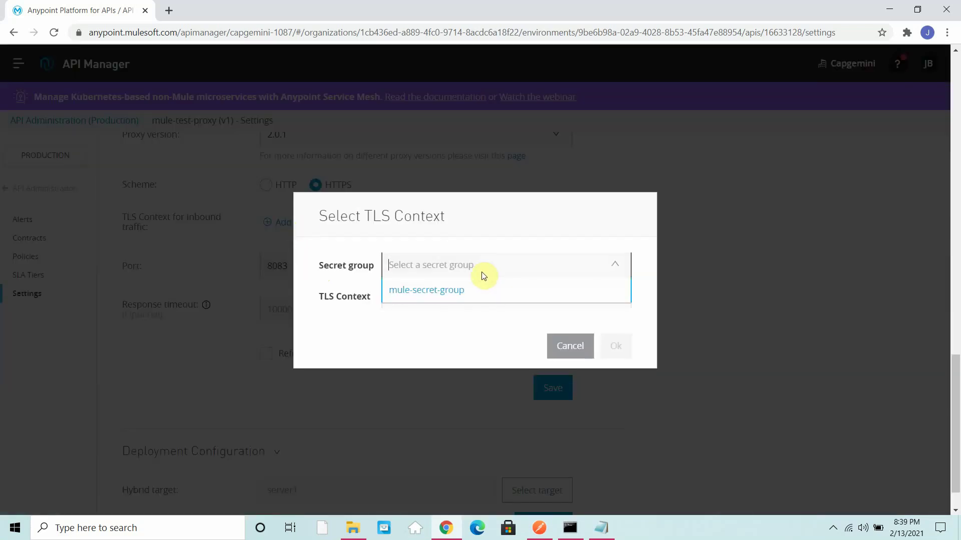
click(408, 292)
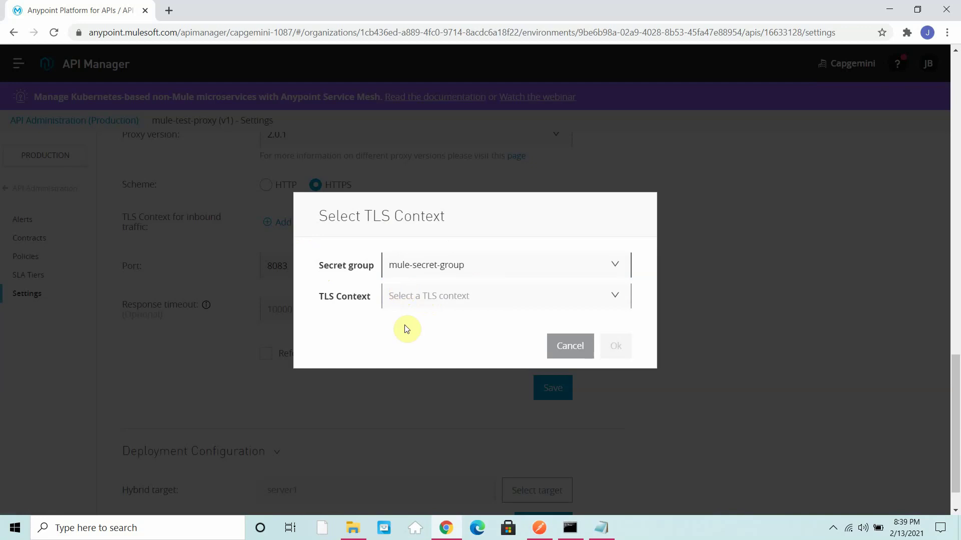
click(408, 297)
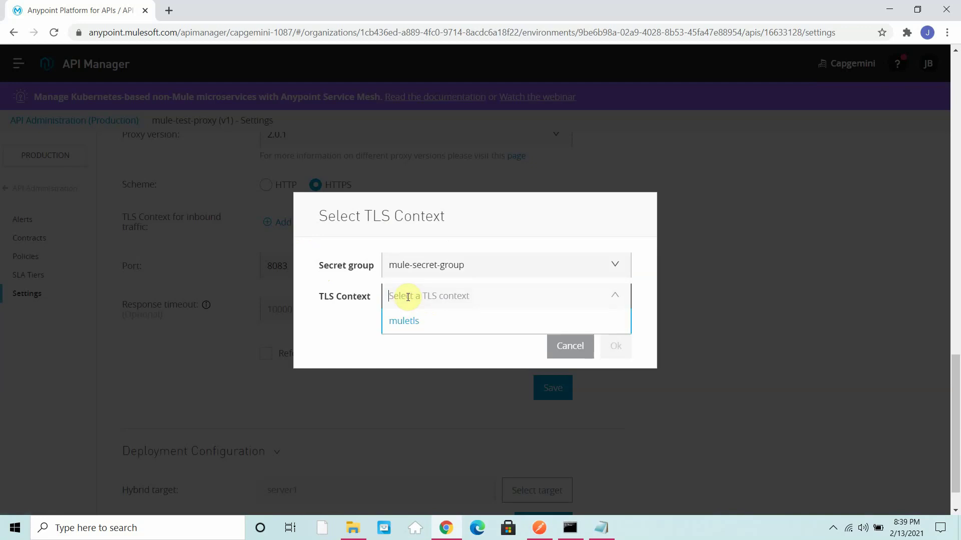
click(402, 327)
click(618, 351)
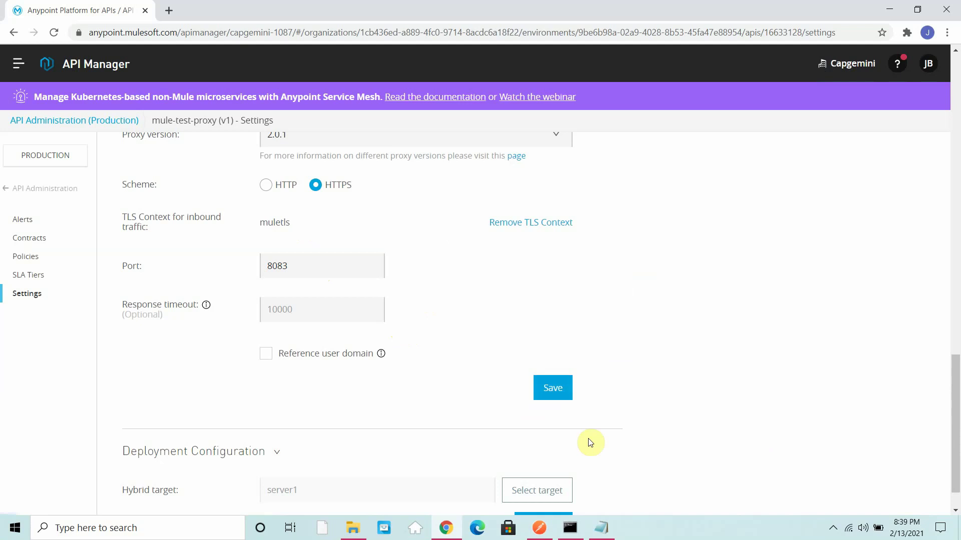
scroll(605, 446, down, 1)
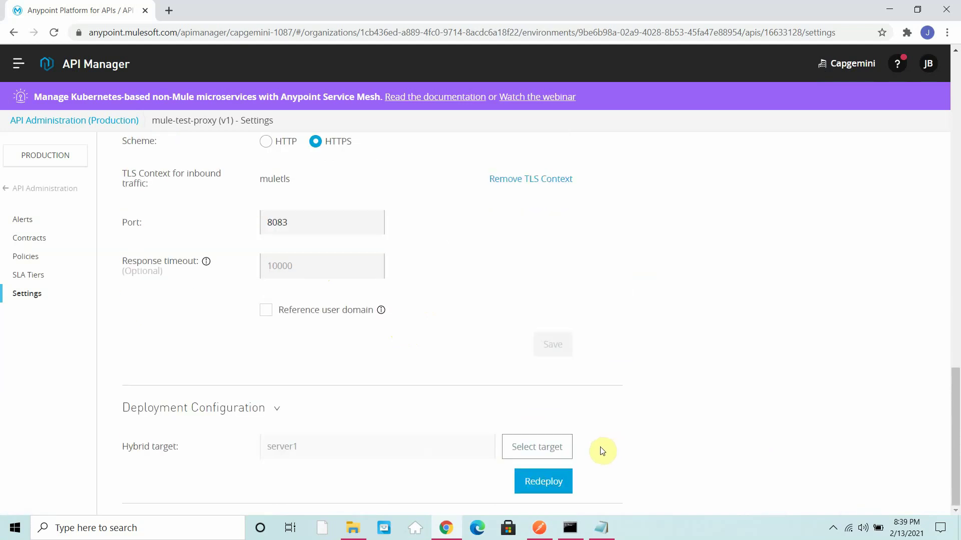
Step: Redeploy mule-test-proxy to server1, check the Mule console log, then close the Deploying dialog
click(553, 482)
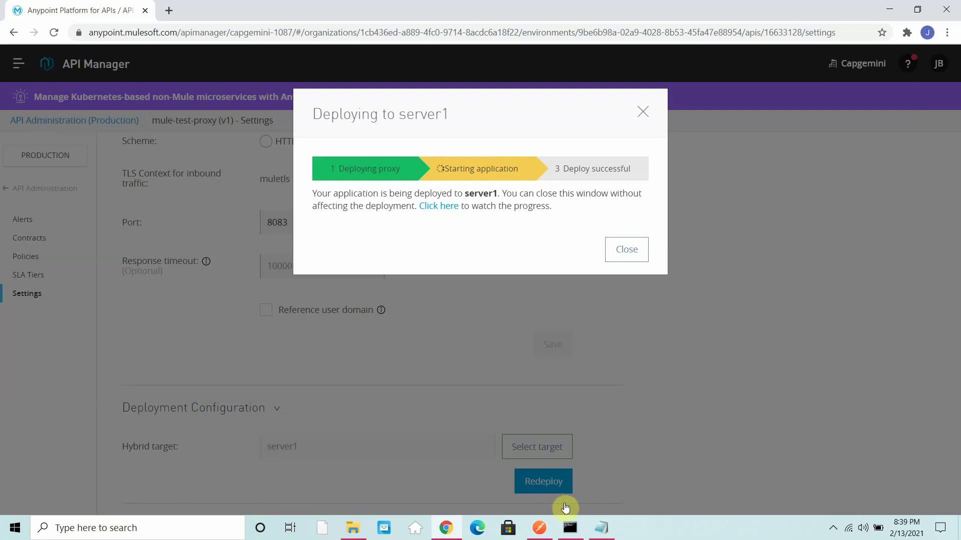
click(572, 526)
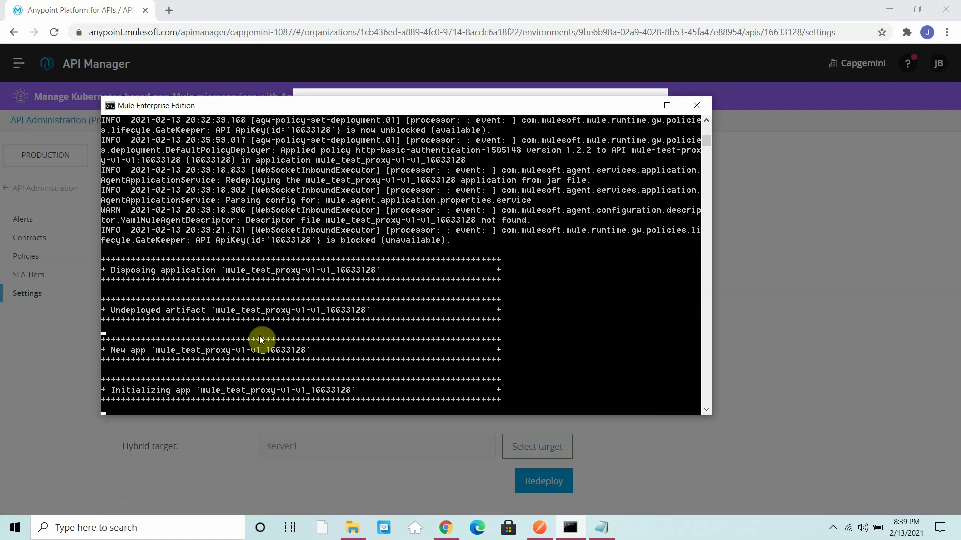
click(637, 107)
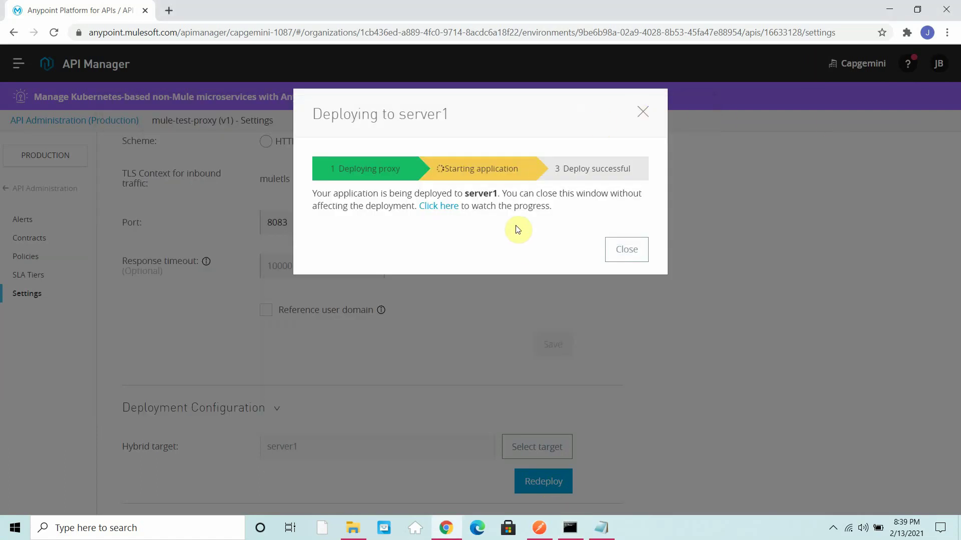
click(571, 529)
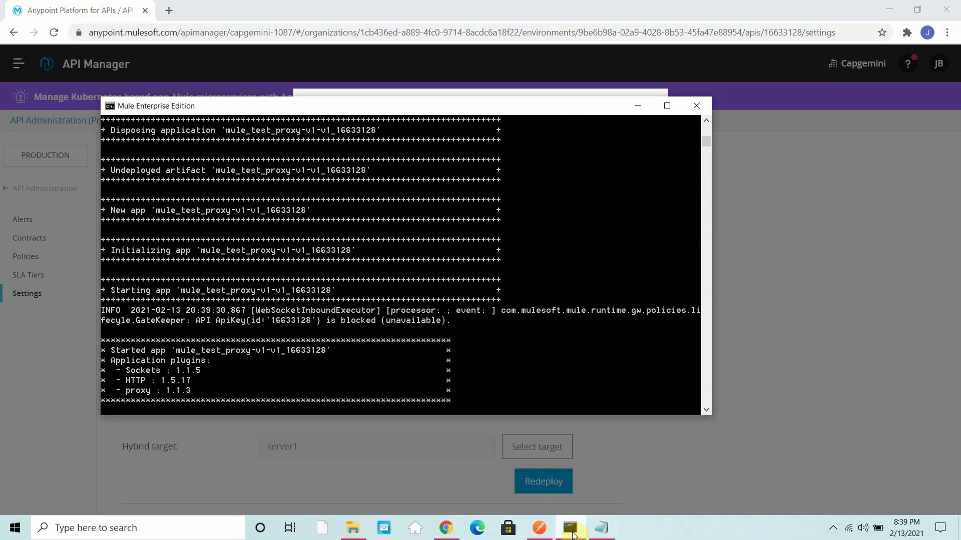
click(571, 533)
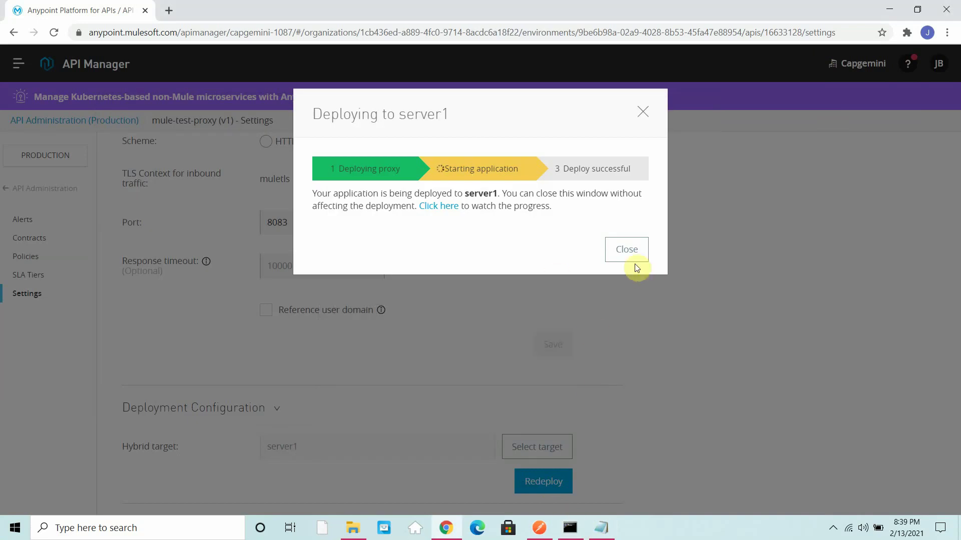
click(571, 528)
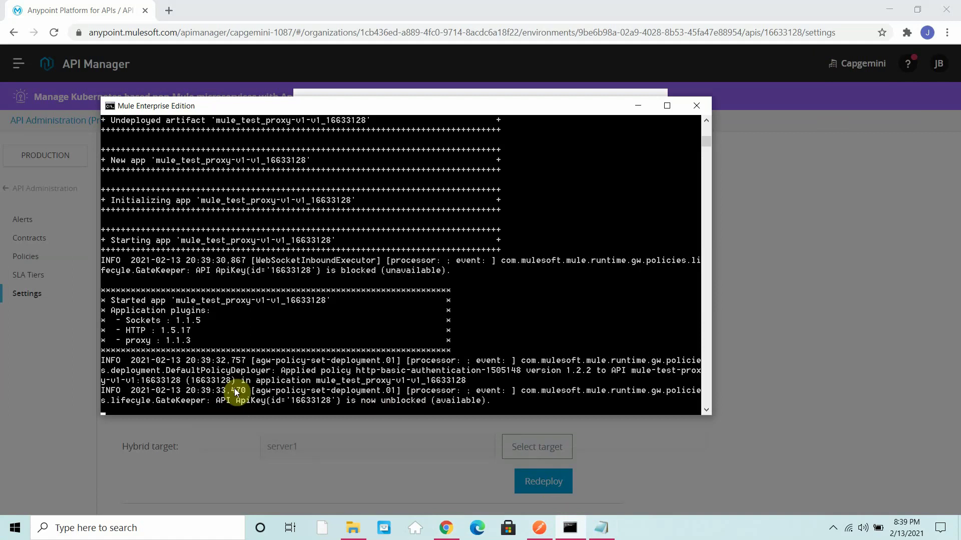
click(739, 452)
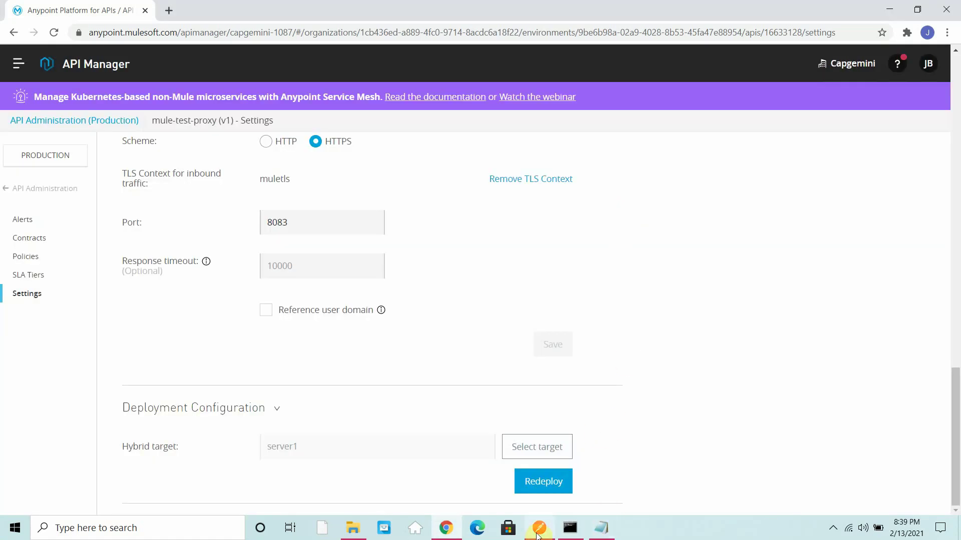
click(539, 528)
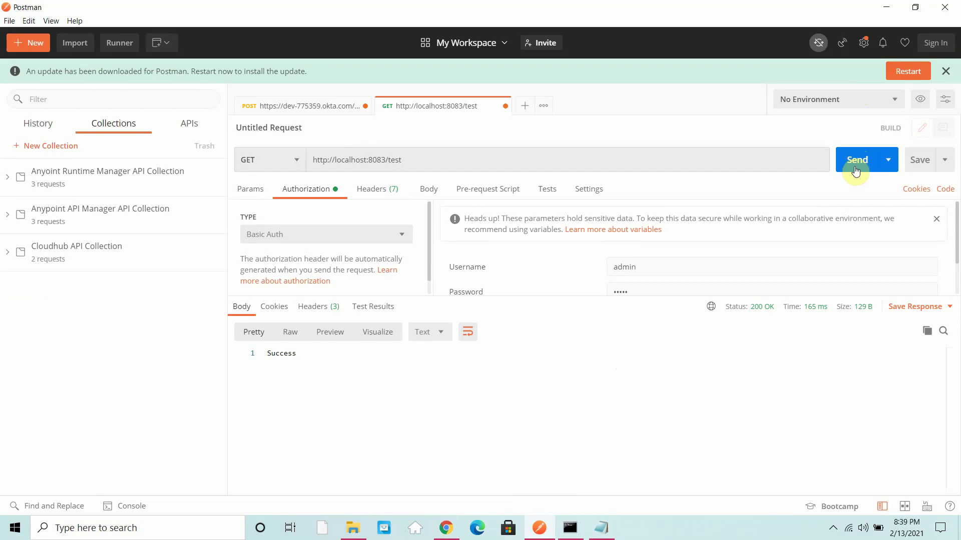
click(856, 171)
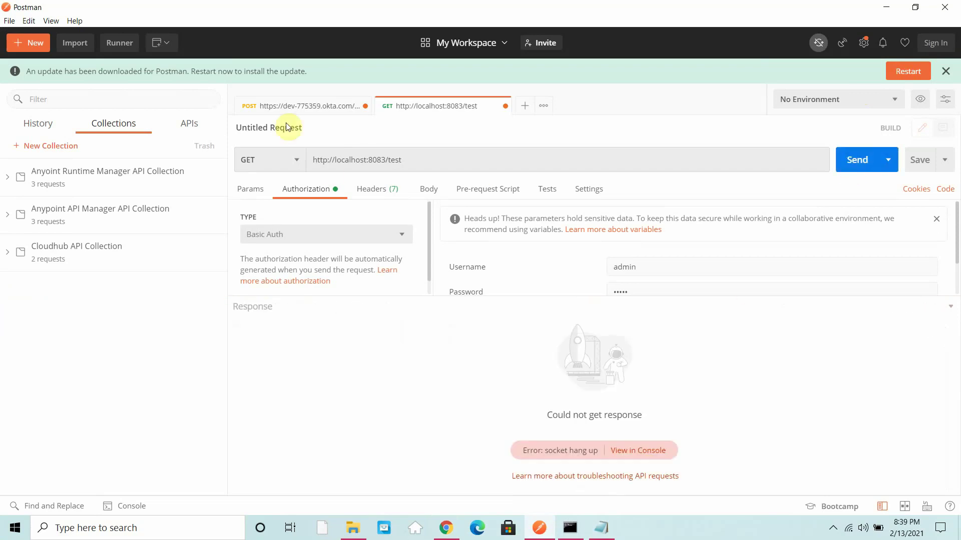
triple_click(321, 159)
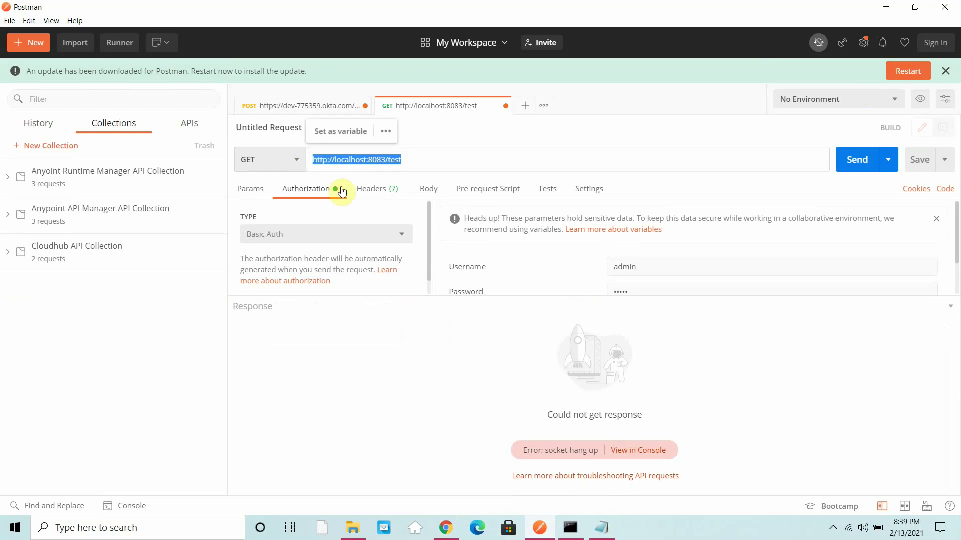
click(329, 169)
text(s)
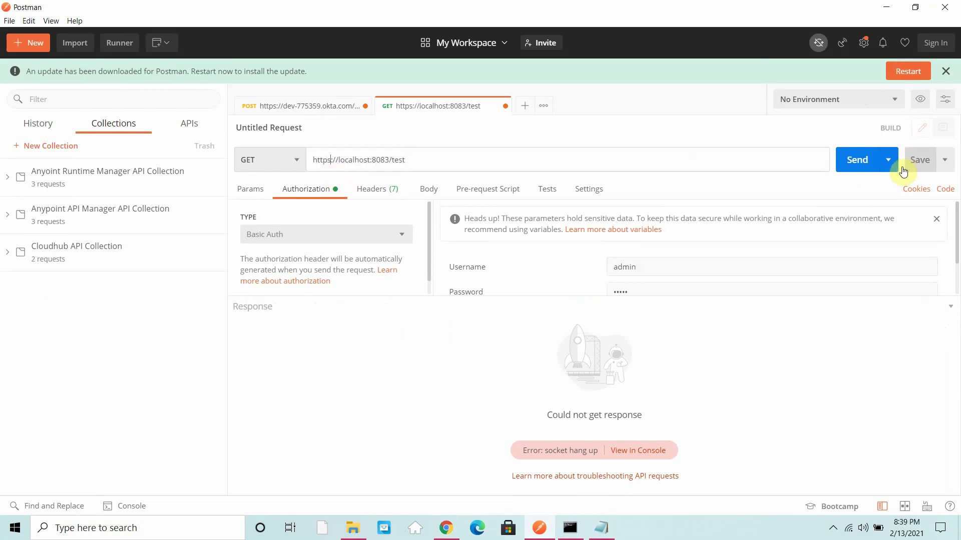
key(ctrl+Return)
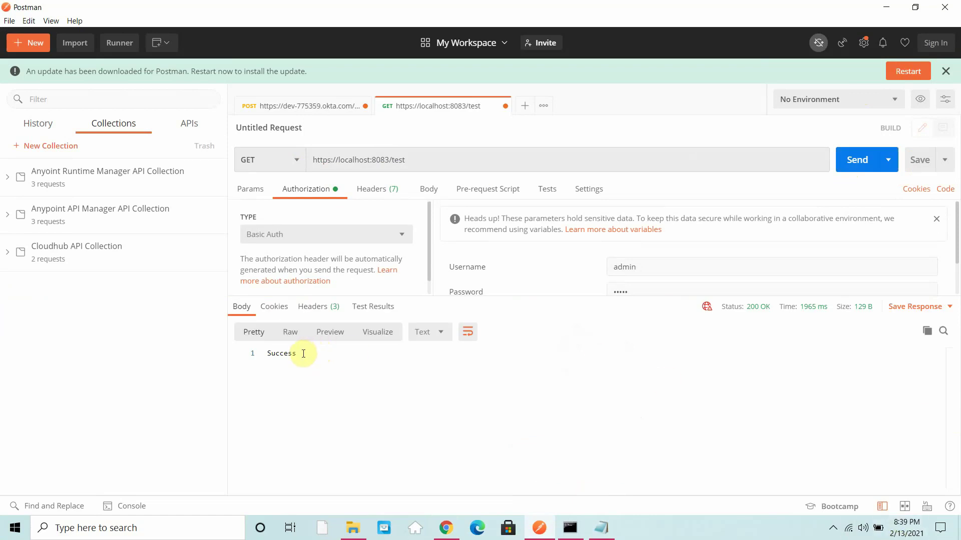
drag(303, 354, 223, 356)
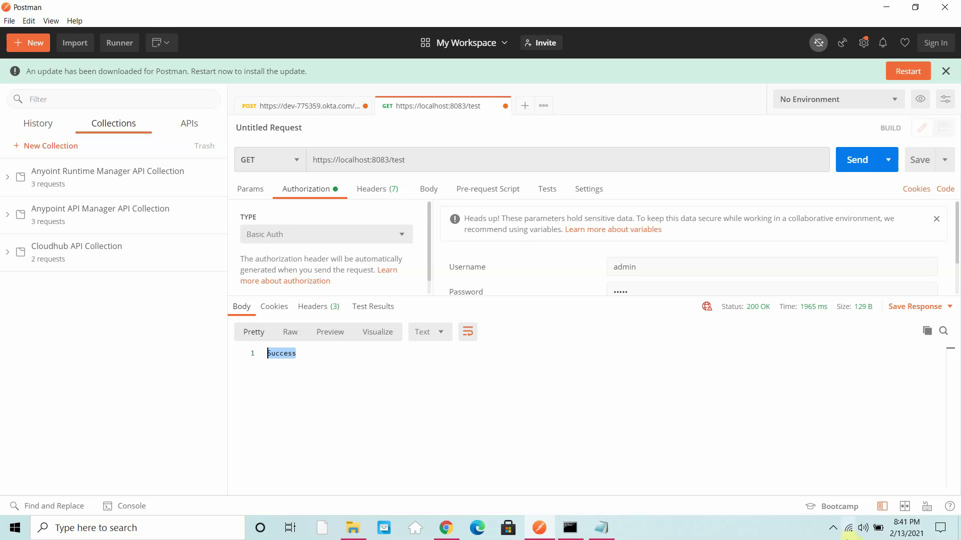
click(832, 528)
right_click(833, 476)
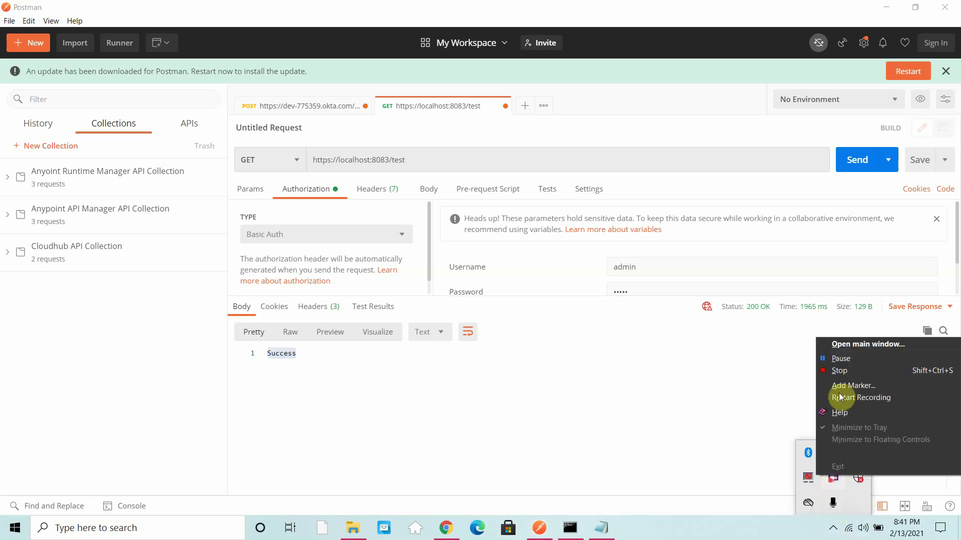